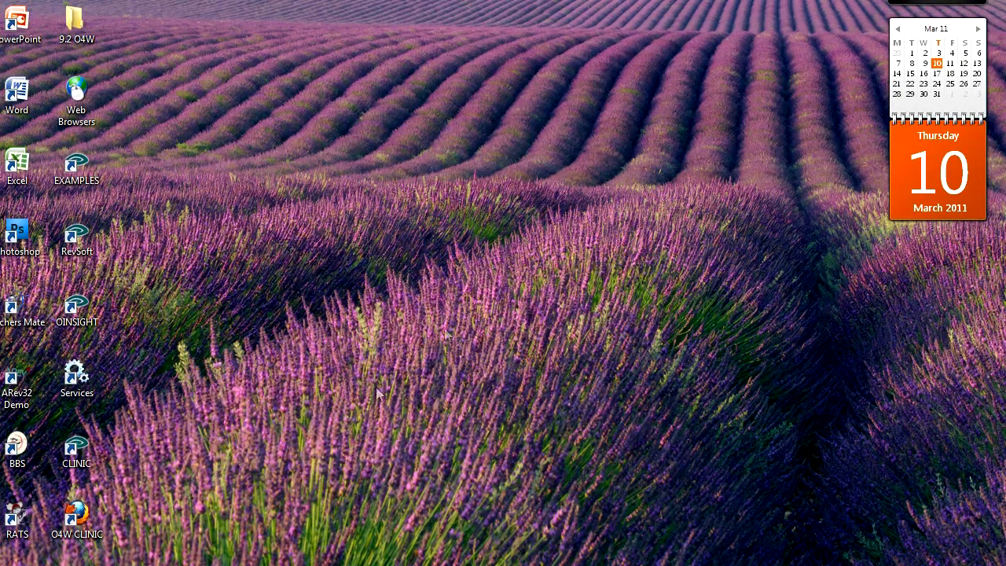
- Try to open the O4W CLINIC site, then start the OEngineServer service in Windows Services
double_click(82, 517)
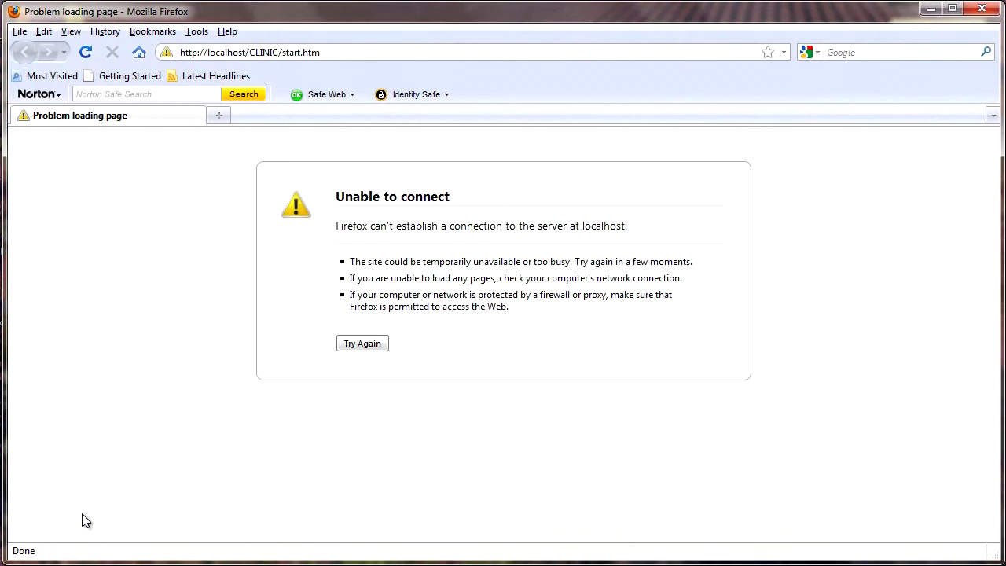
left_click(978, 9)
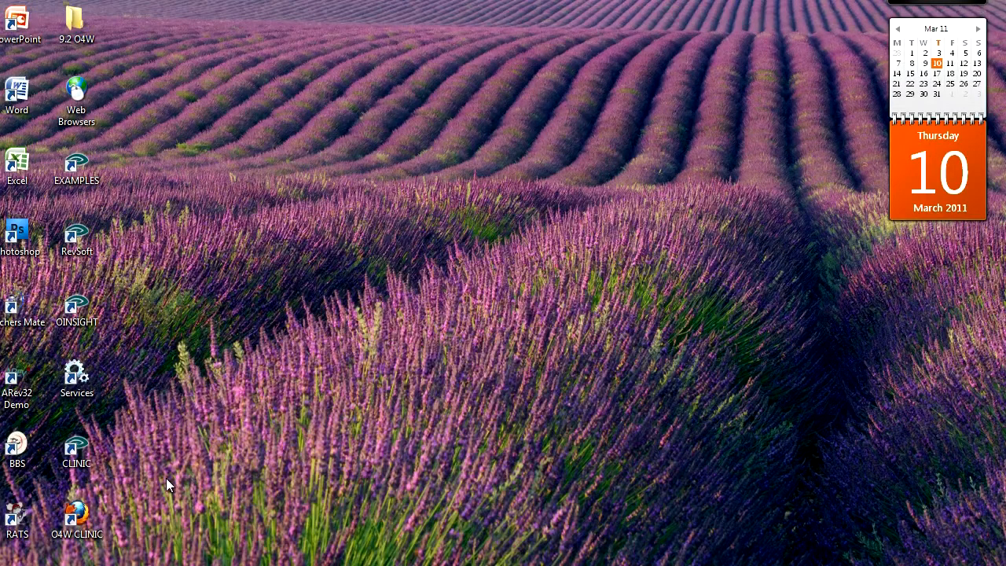
double_click(79, 381)
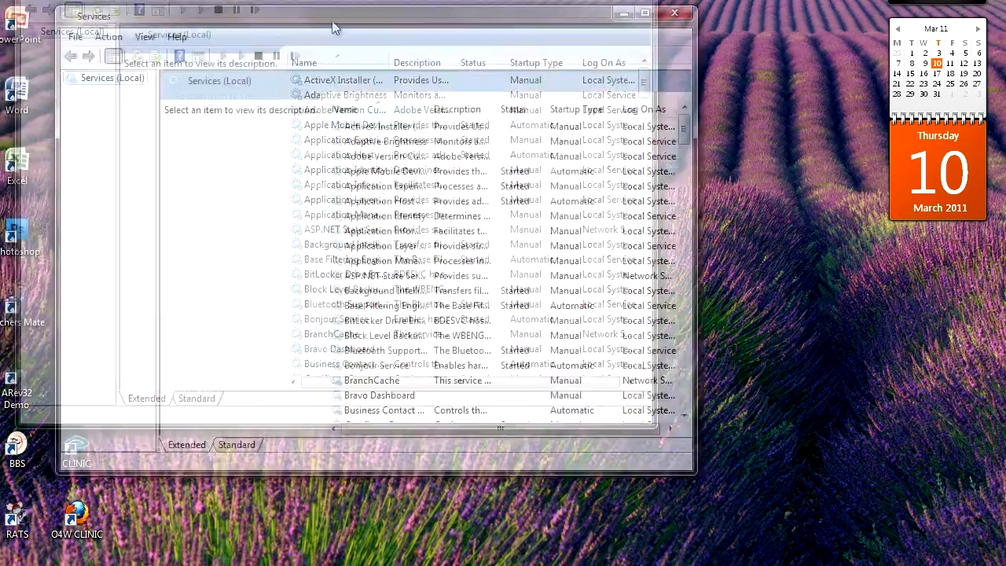
scroll(749, 430, "down", 10)
scroll(748, 430, "down", 13)
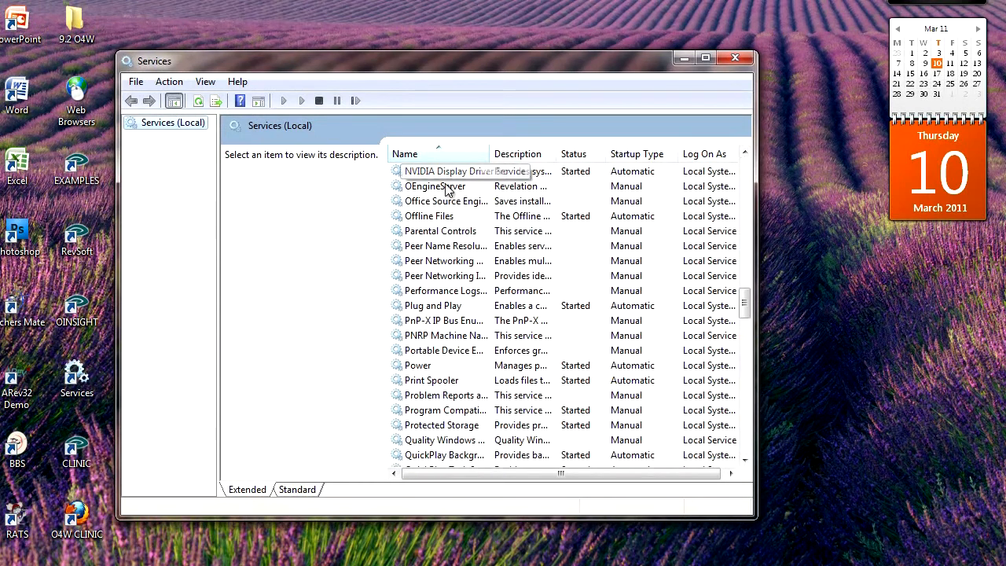
left_click(445, 188)
left_click(230, 180)
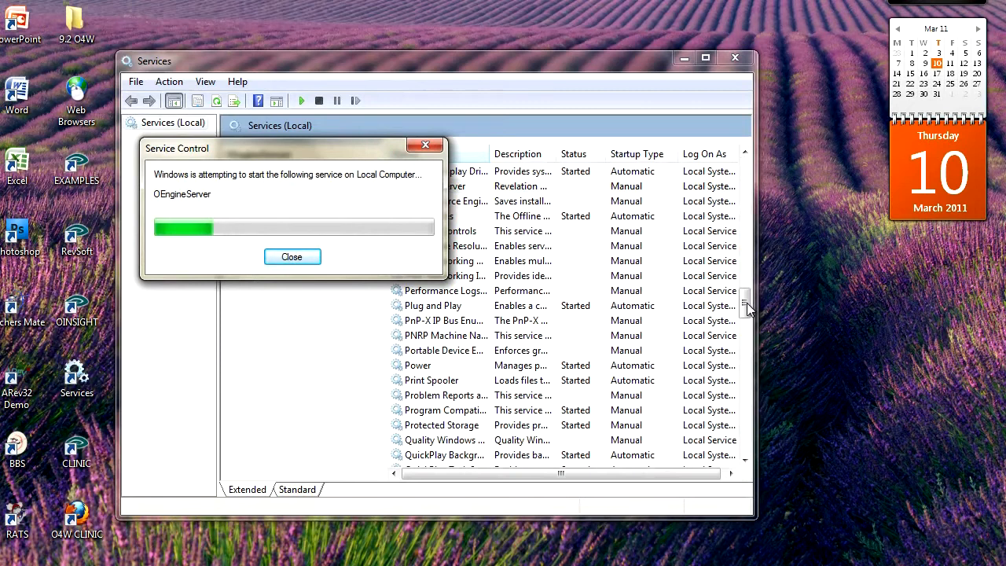
- Start the World Wide Web Publishing Service and close the Services window
scroll(748, 338, "down", 7)
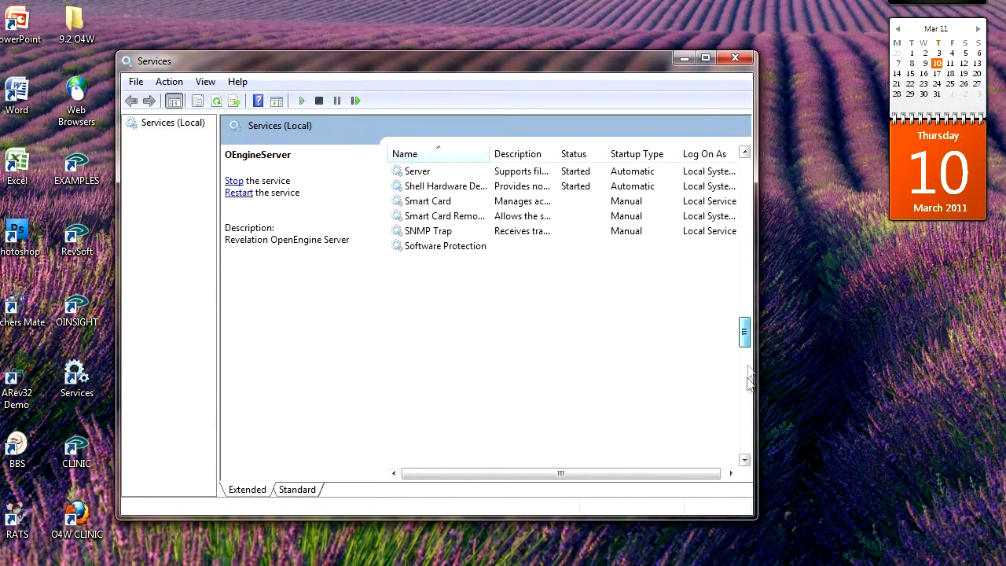
left_click_drag(748, 370, 747, 440)
left_click(428, 440)
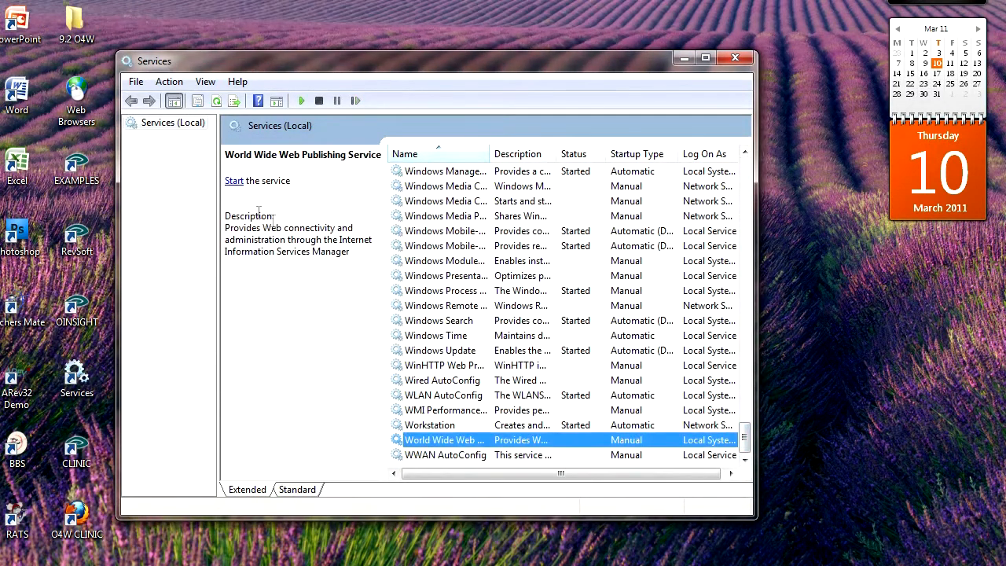
left_click(233, 182)
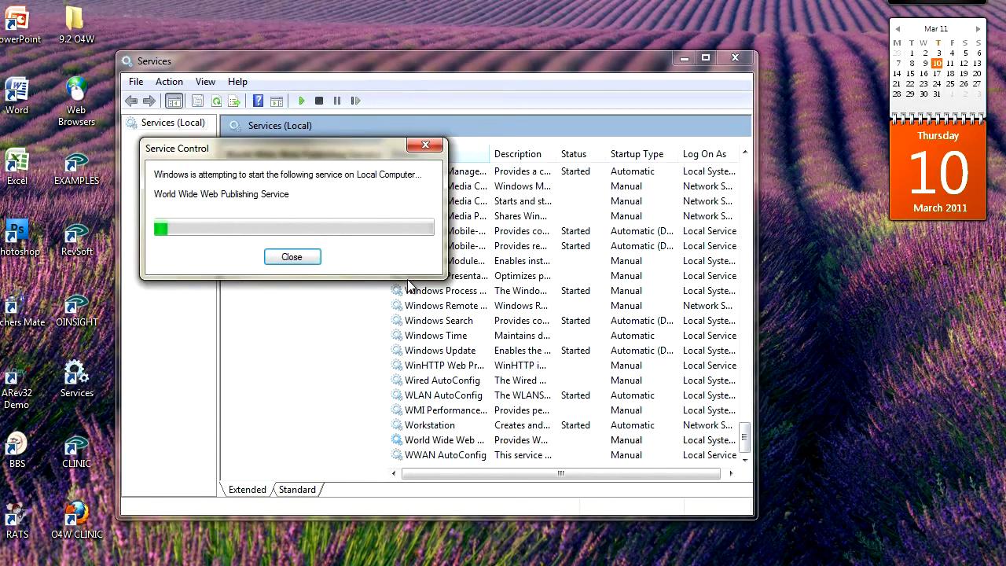
left_click(734, 58)
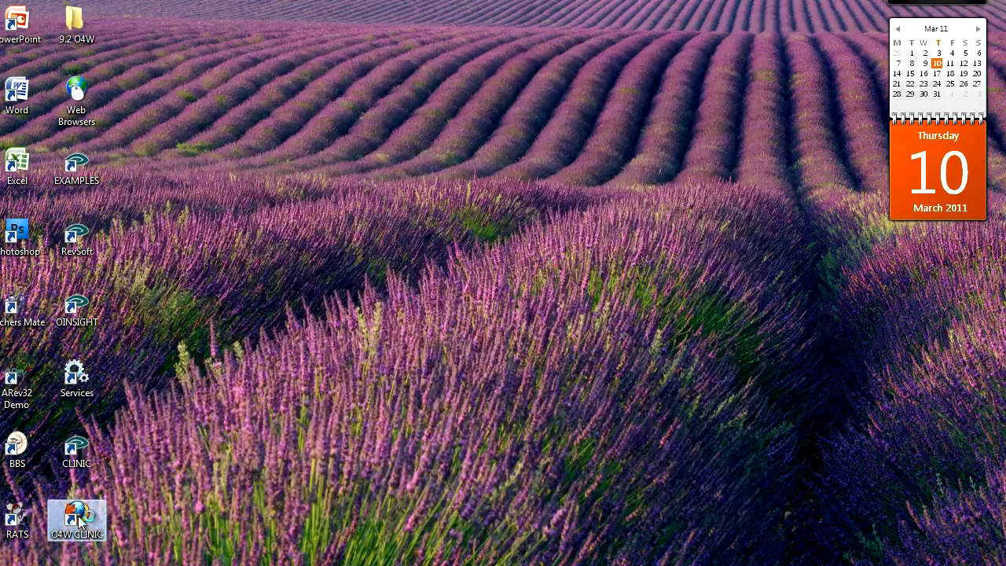
- Open the O4W CLINIC site in Firefox and log in with the user name O4W and the account password
double_click(77, 517)
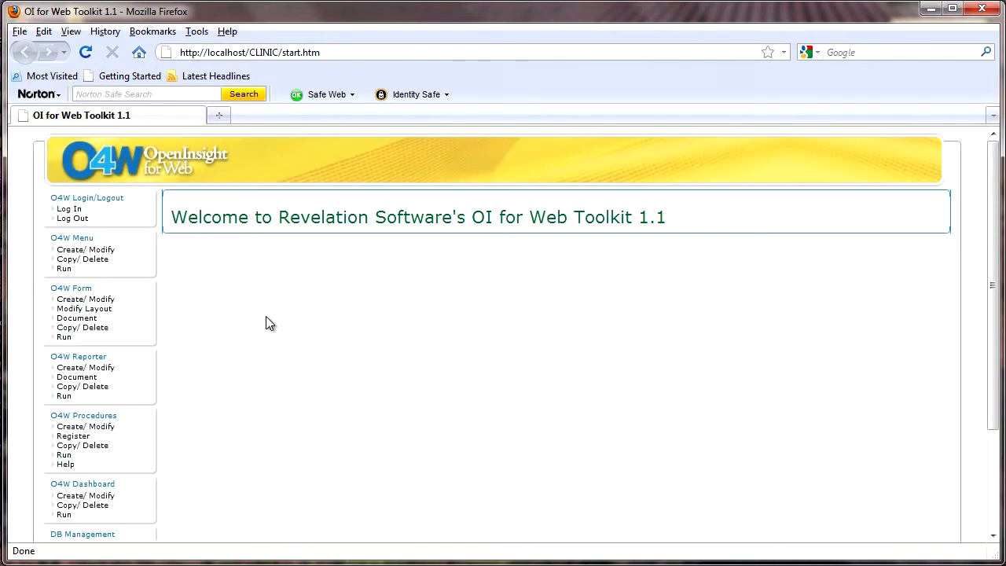
left_click(69, 208)
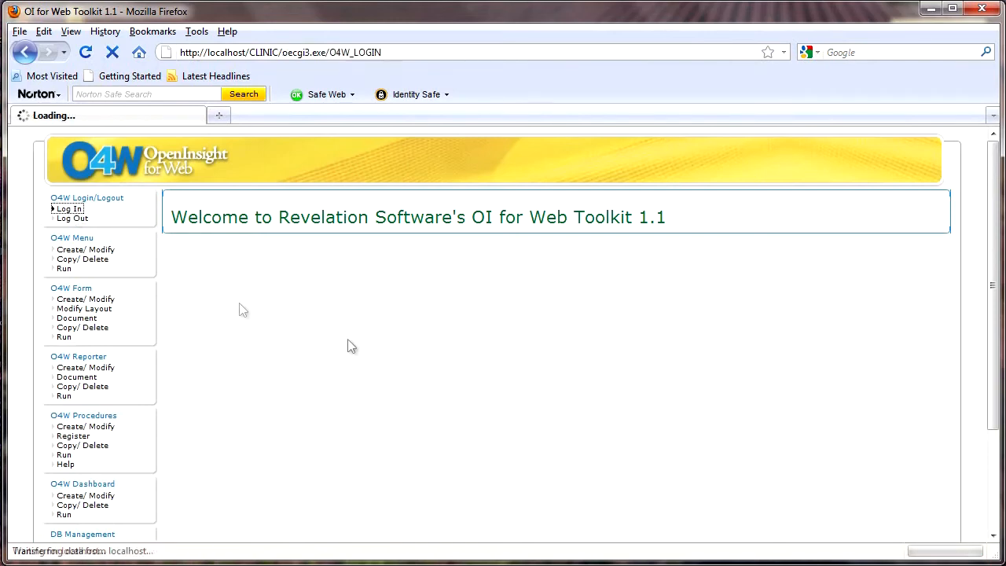
type("O4W")
key("Tab")
type("••••••••")
key("Return")
- Start a new O4W form named mp_patient in the Form Definition Wizard and continue to its layout settings
left_click(101, 301)
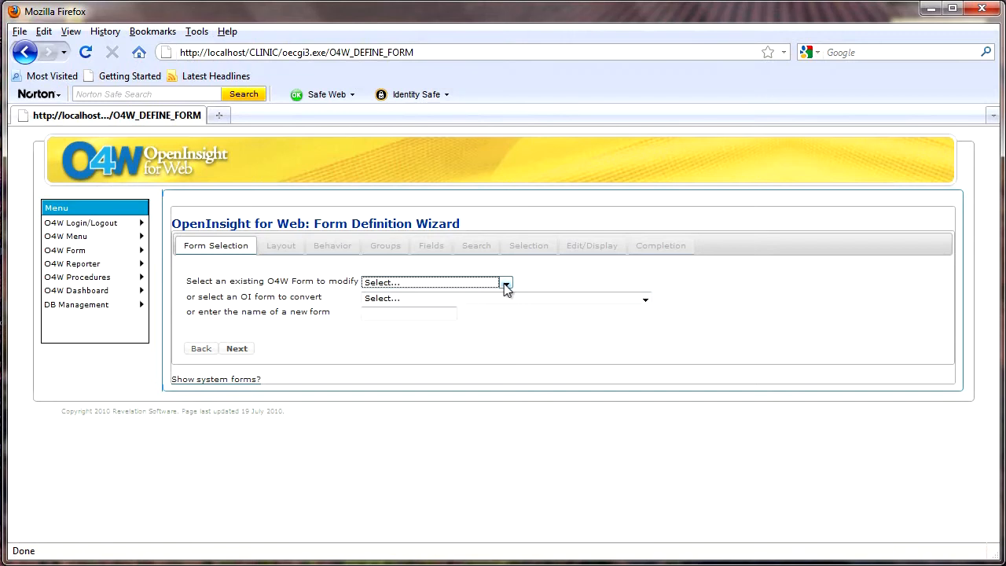
left_click(422, 312)
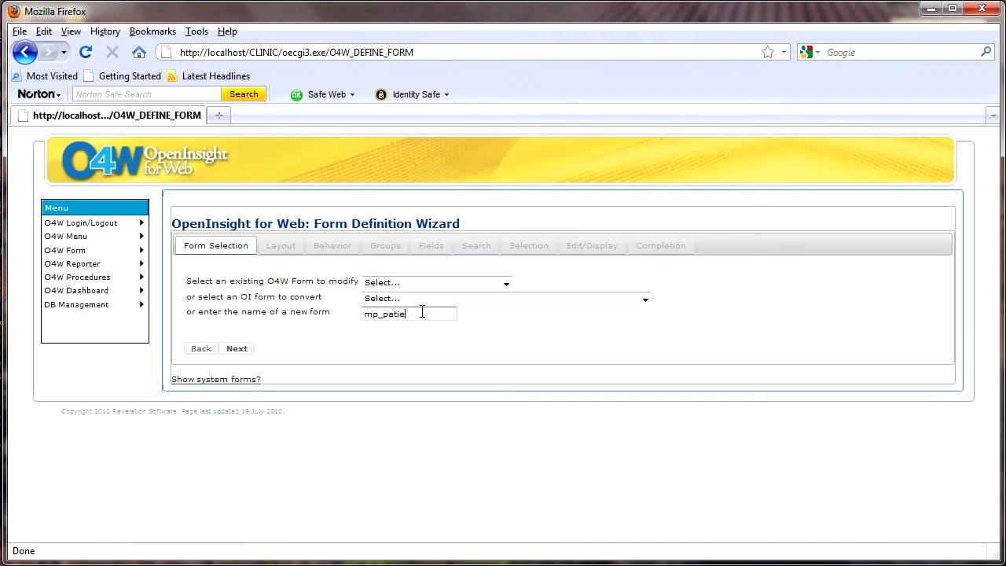
left_click(236, 349)
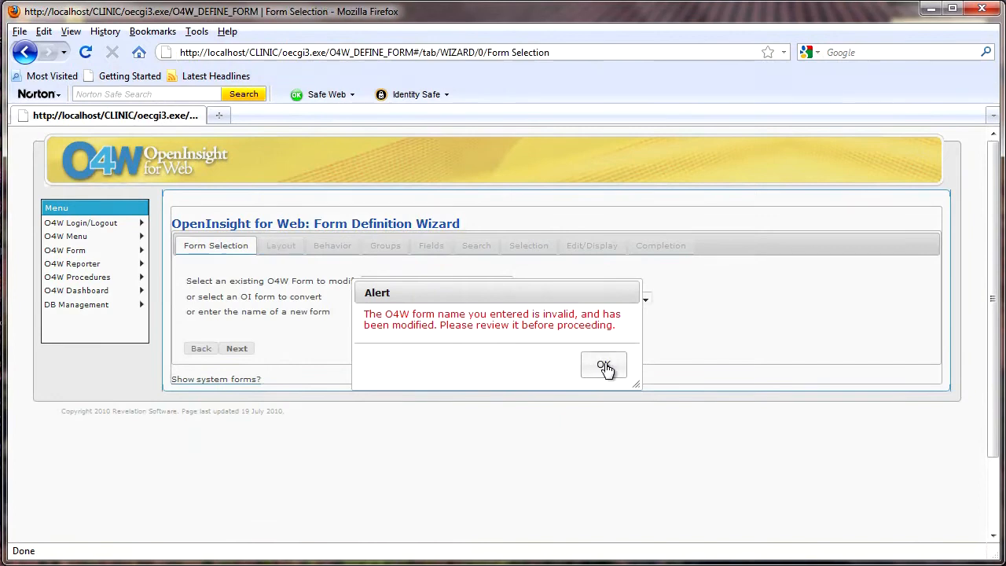
left_click(602, 363)
left_click(237, 349)
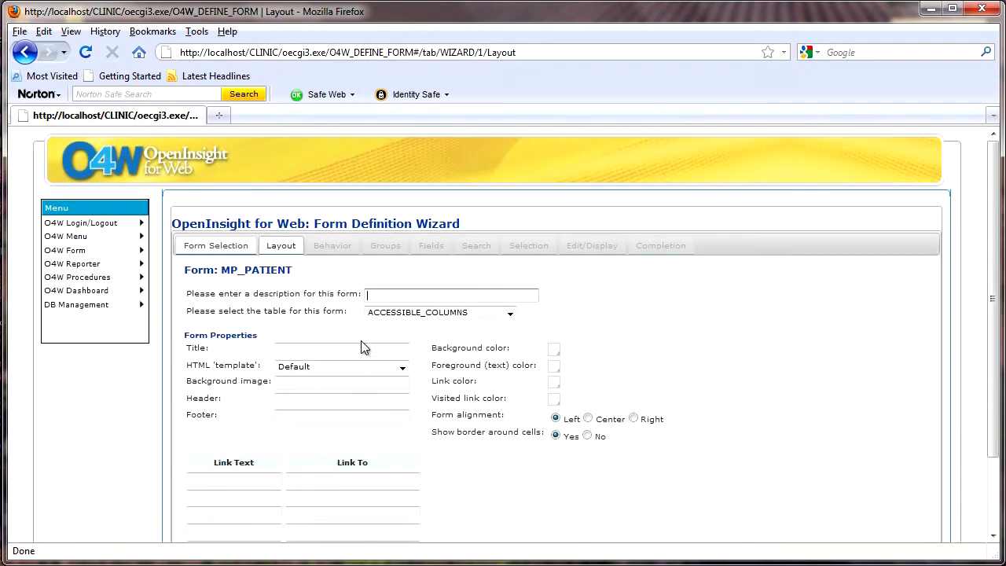
- Enter "Patient Records" as the form description and choose MP_PATIENT as its table
type("Patient Records")
left_click(509, 313)
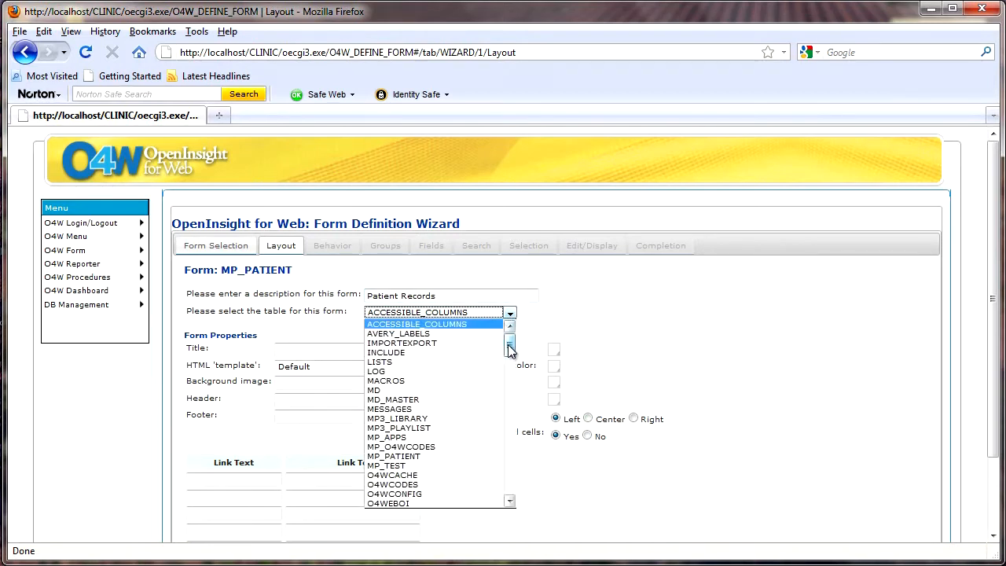
left_click_drag(513, 345, 515, 355)
left_click(416, 387)
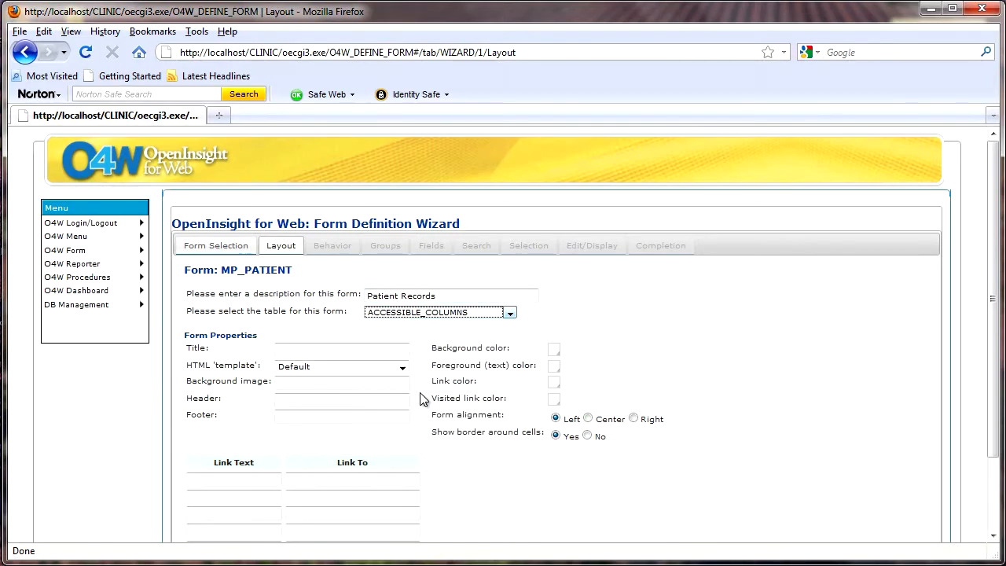
- Set the form title to "Patient Record Maintenance" and copy the same text into the header
left_click(340, 350)
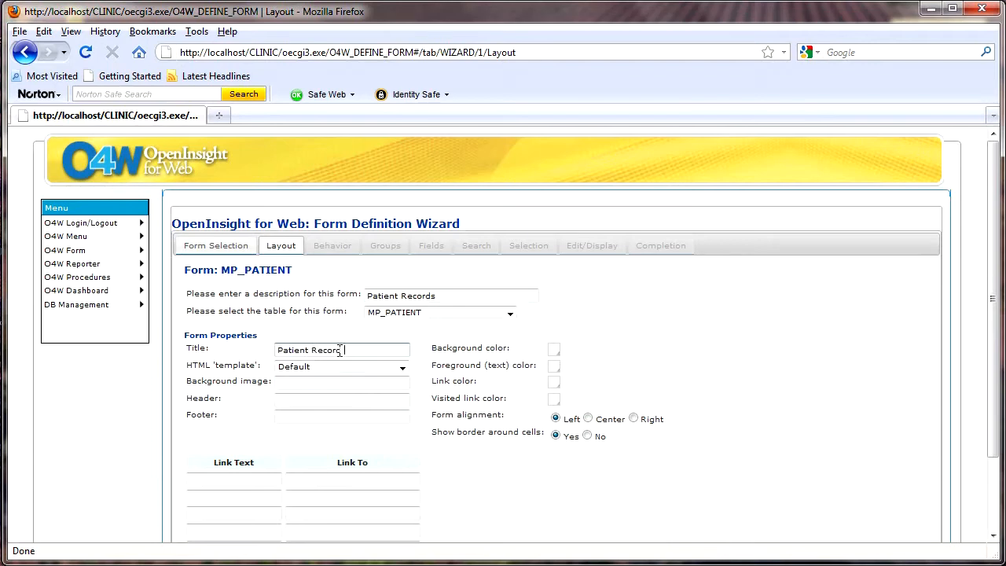
key("BackSpace")
type("Maintenance")
left_click(304, 398)
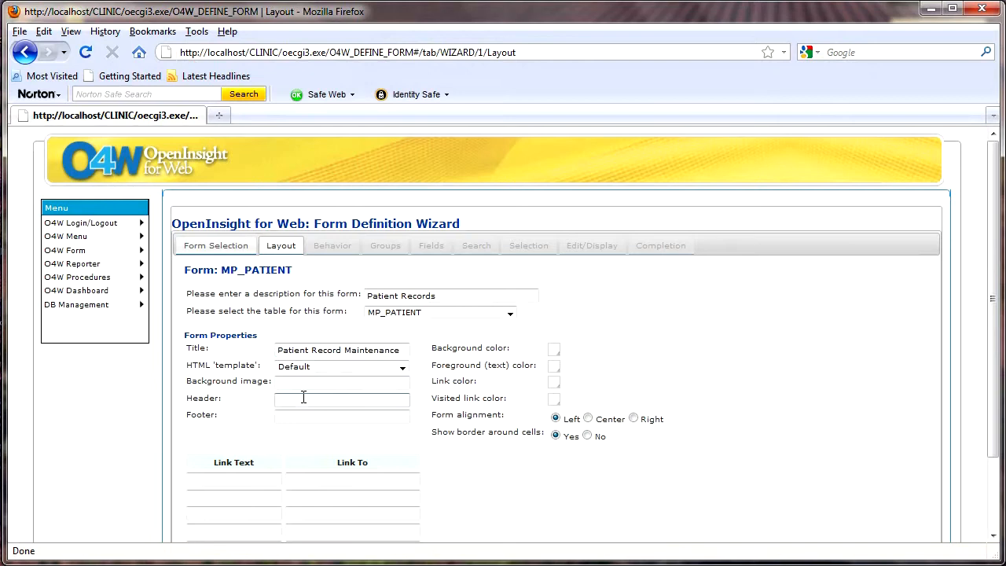
left_click_drag(402, 350, 260, 352)
key("ctrl+c")
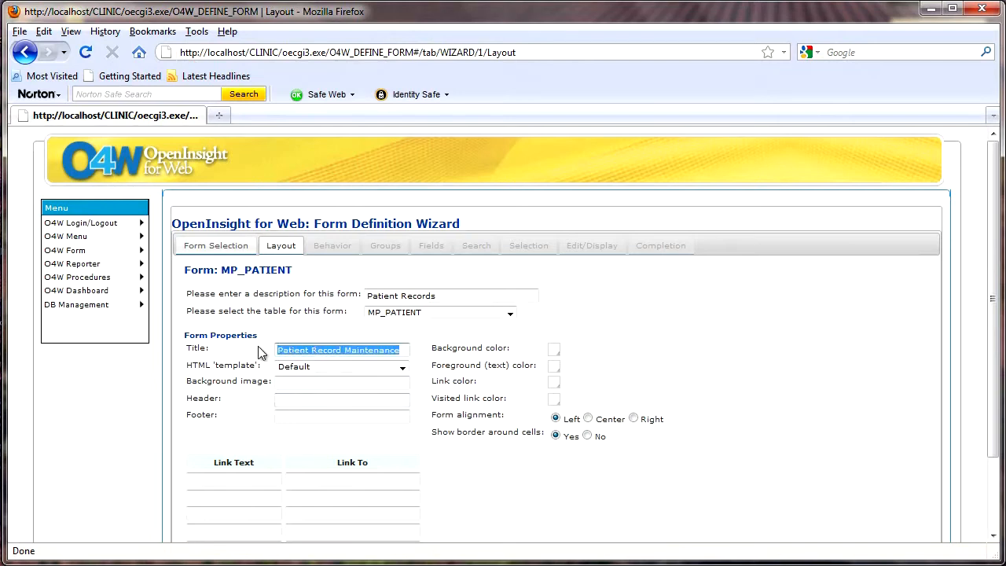
left_click(298, 384)
left_click(297, 397)
key("ctrl+v")
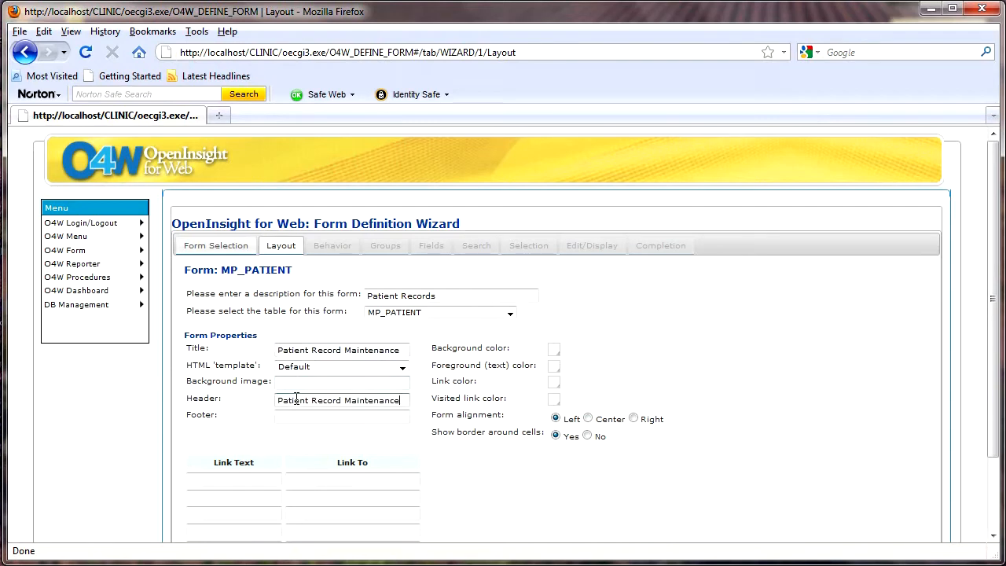
- Set the form footer to "(c) Copyright Revsoft 2010"
left_click(288, 412)
type("(")
key("Down")
key("Return")
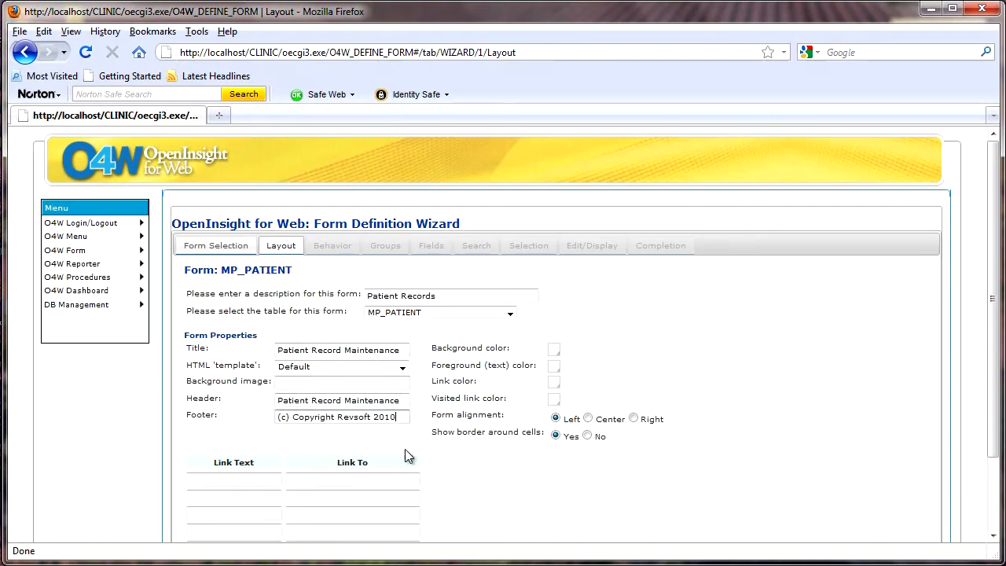
- Set the link color to dark blue and the visited link color to magenta, and turn off borders around cells
left_click(555, 382)
left_click(606, 396)
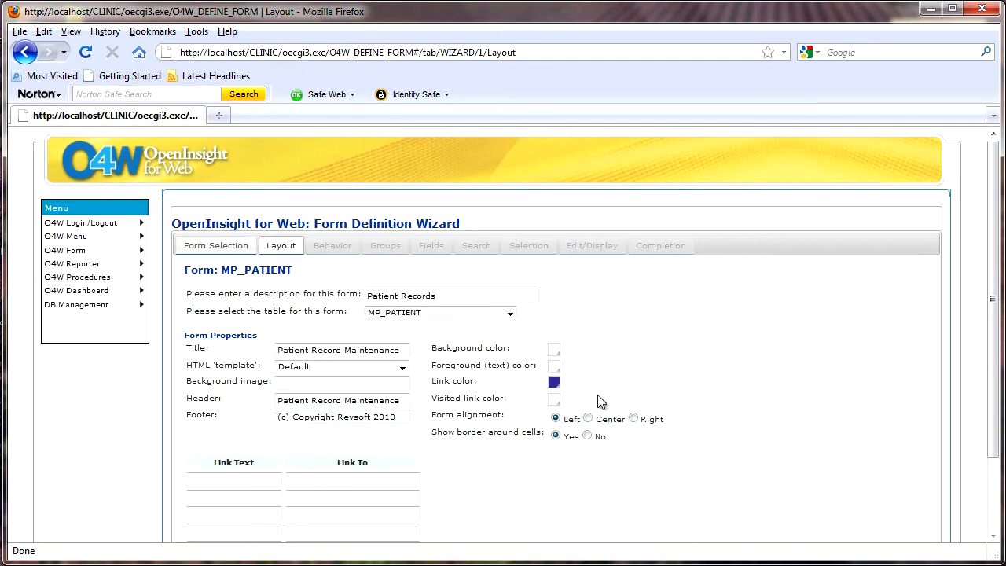
left_click(572, 408)
left_click(608, 467)
left_click(587, 436)
left_click(240, 479)
type("w")
key("Down")
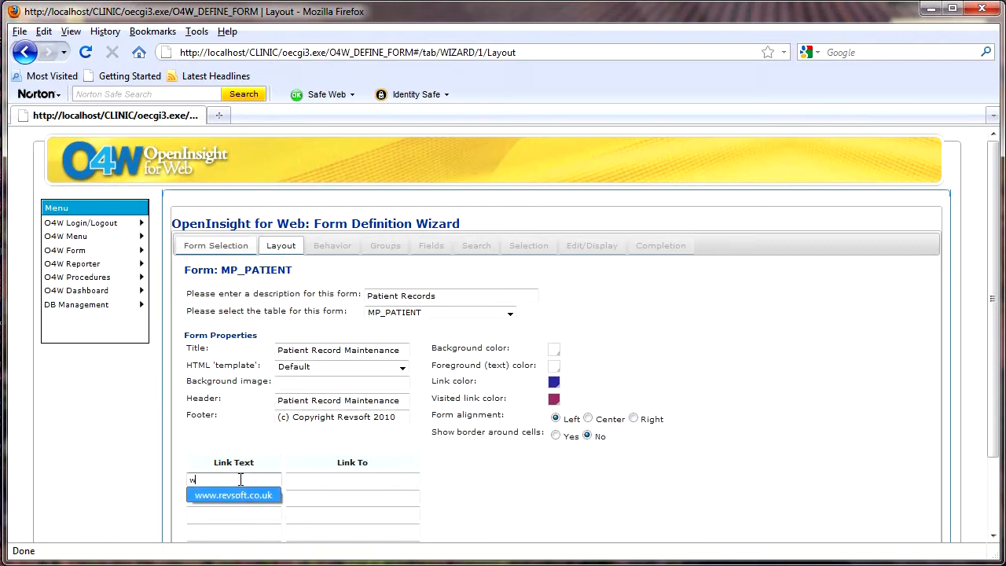
key("Tab")
type("h")
key("Down")
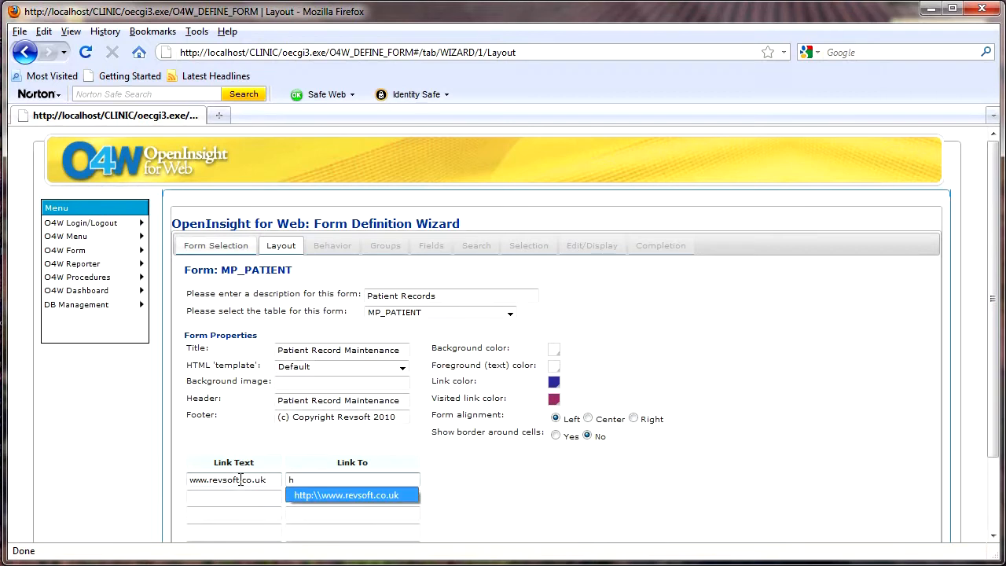
key("Tab")
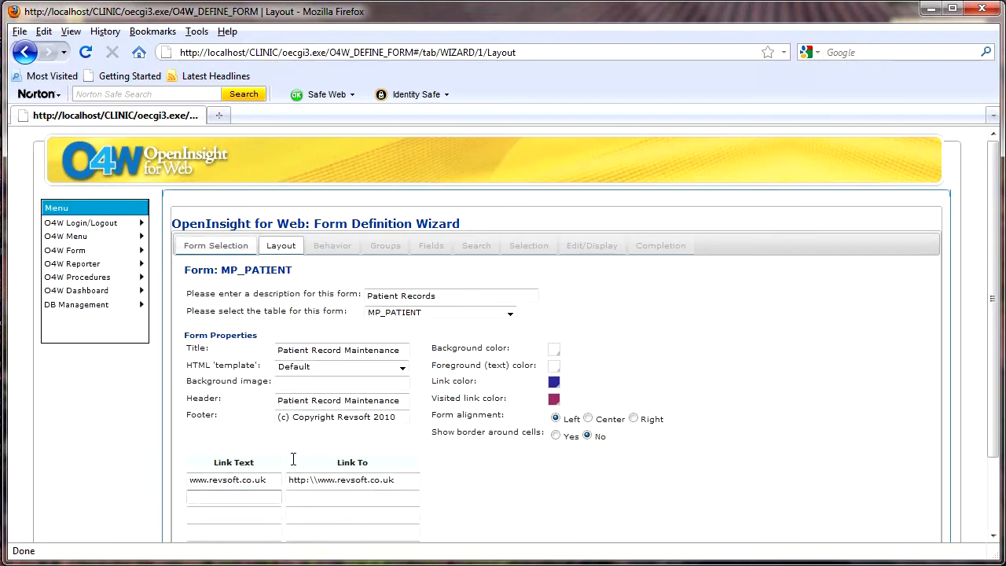
- Continue to the form behavior settings, set record retrieval to Key and Search, and display the MP_MAINMENU menu on the page
scroll(292, 460, "down", 2)
left_click(236, 501)
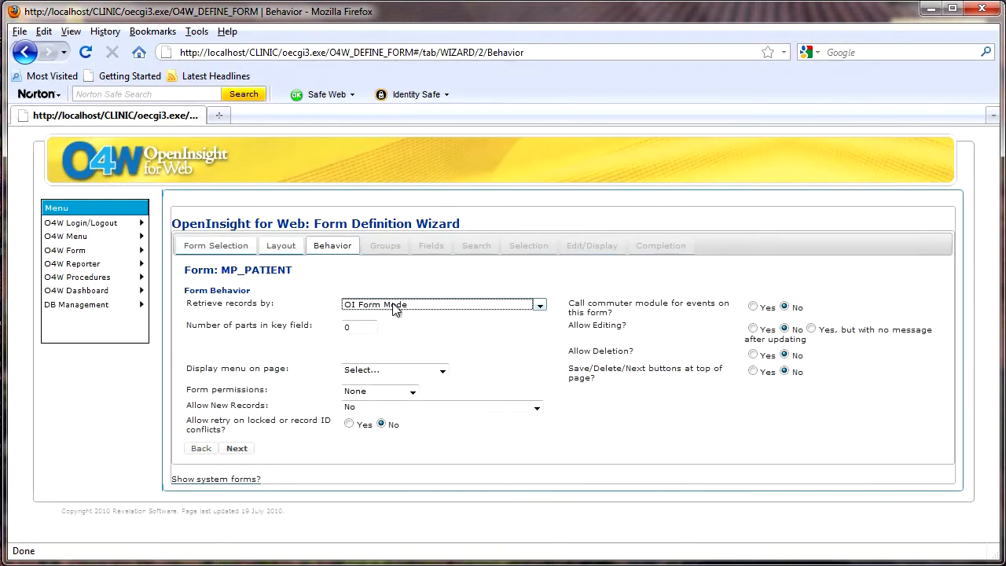
left_click(541, 306)
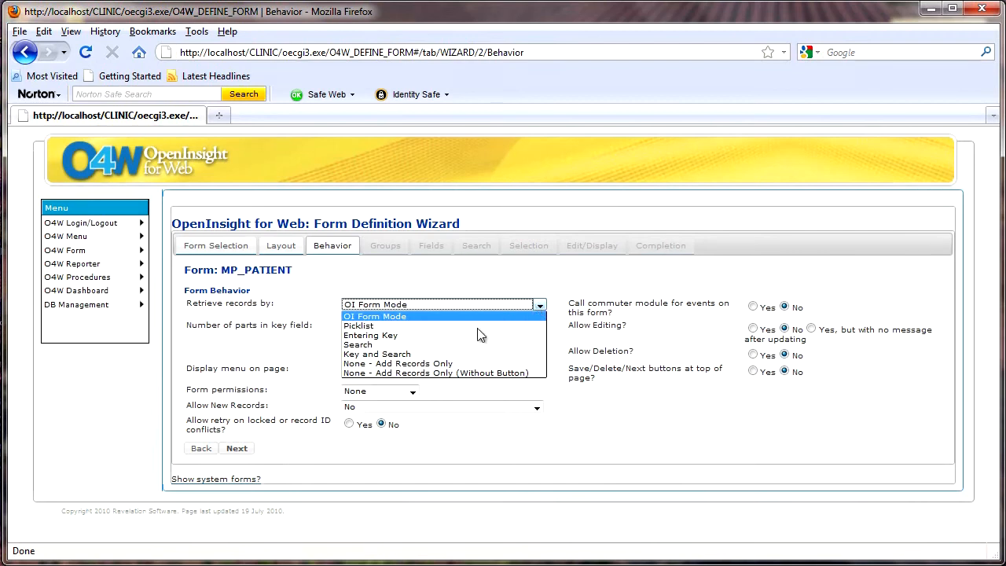
left_click(404, 354)
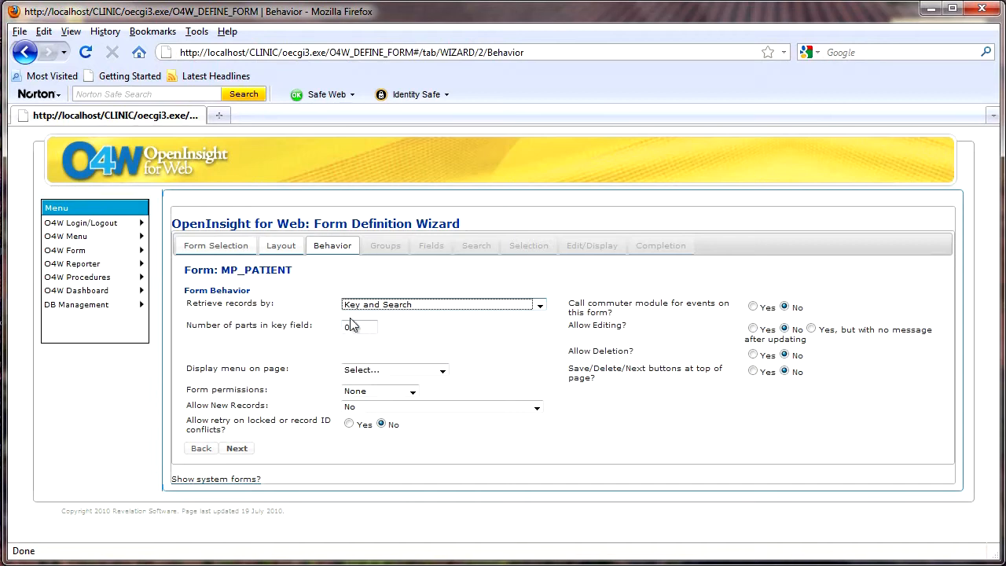
left_click(442, 372)
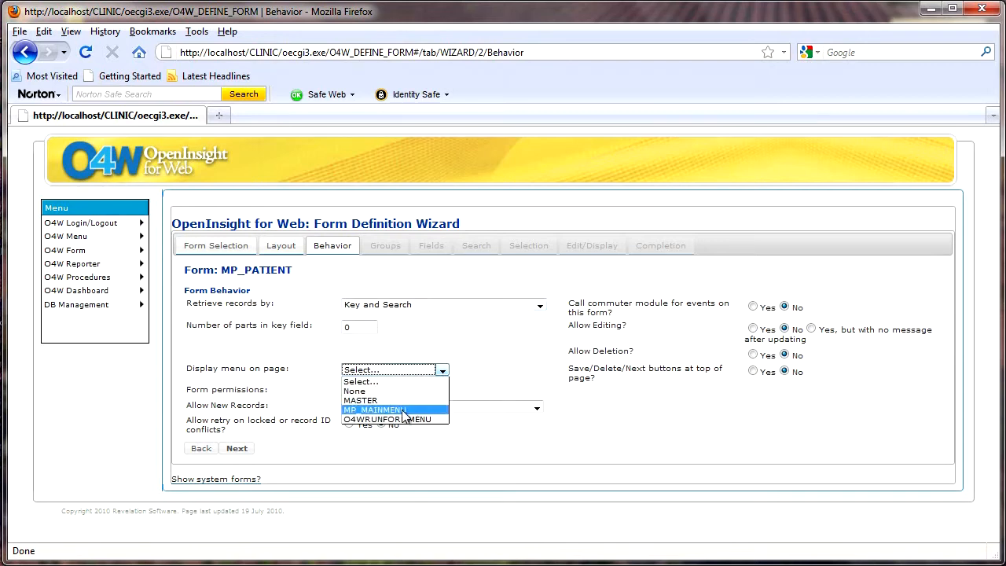
left_click(403, 414)
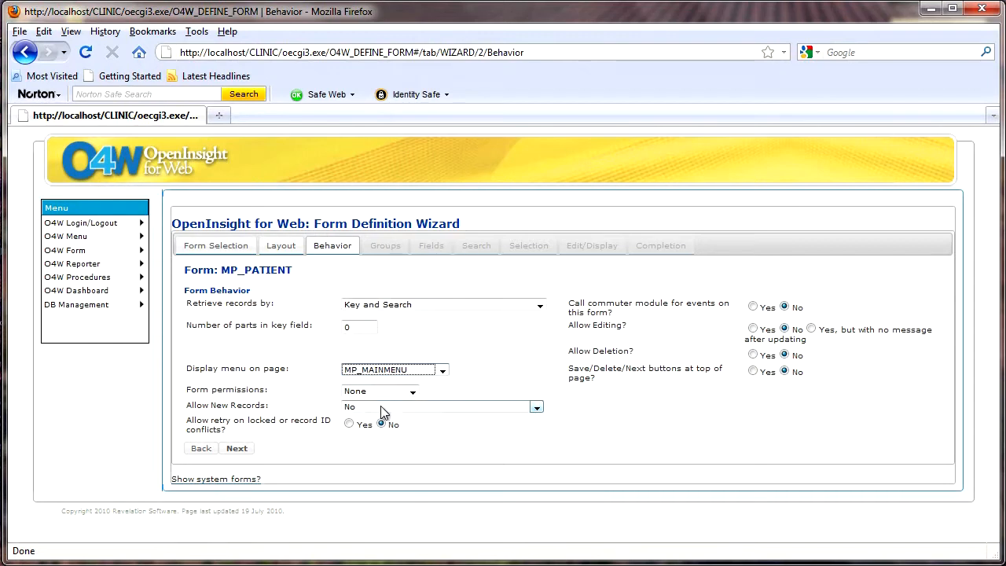
- Allow new records with a counter as key and allow retry on locked or record ID conflicts
left_click(535, 407)
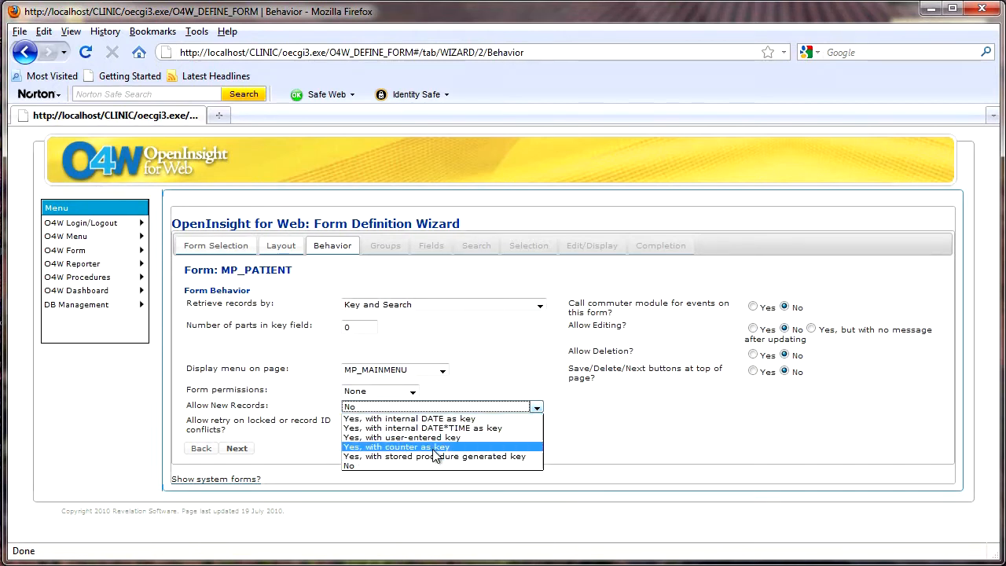
left_click(435, 447)
left_click(340, 424)
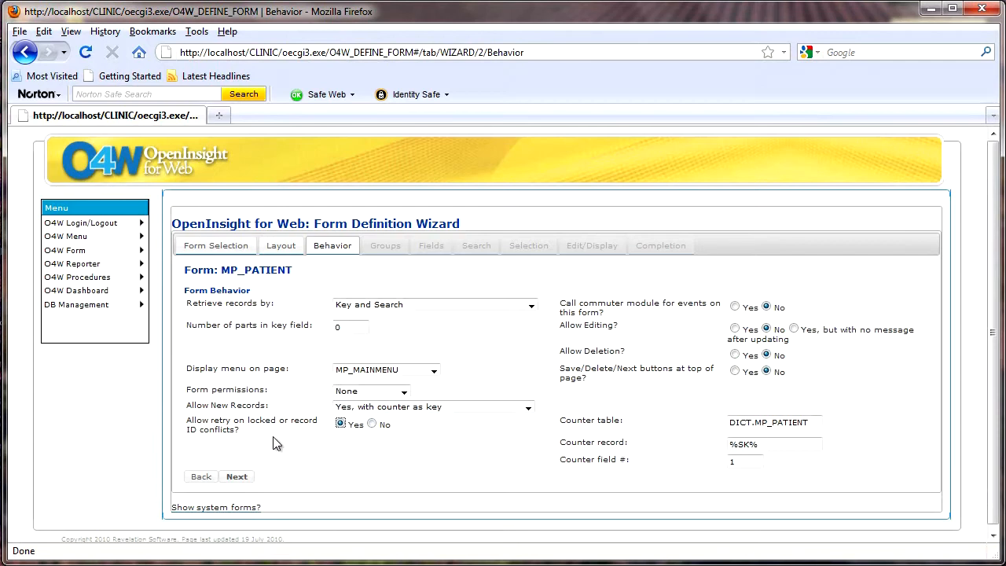
- Enable commuter module calls for form events, editing, deletion, and Save/Delete/Next buttons at the top of the page
left_click(733, 307)
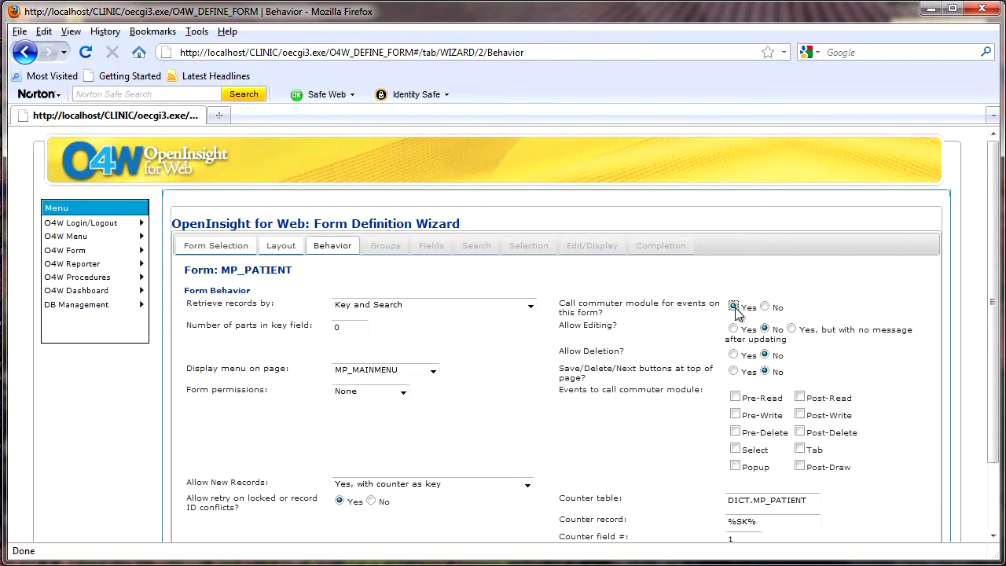
left_click(733, 329)
left_click(734, 356)
left_click(733, 372)
- Select all commuter module events, from Pre-Read and Post-Read through Popup and Post-Draw
left_click(734, 396)
left_click(735, 414)
left_click(735, 430)
left_click(734, 448)
left_click(734, 465)
left_click(799, 466)
left_click(799, 449)
left_click(799, 432)
left_click(799, 414)
scroll(857, 415, "down", 2)
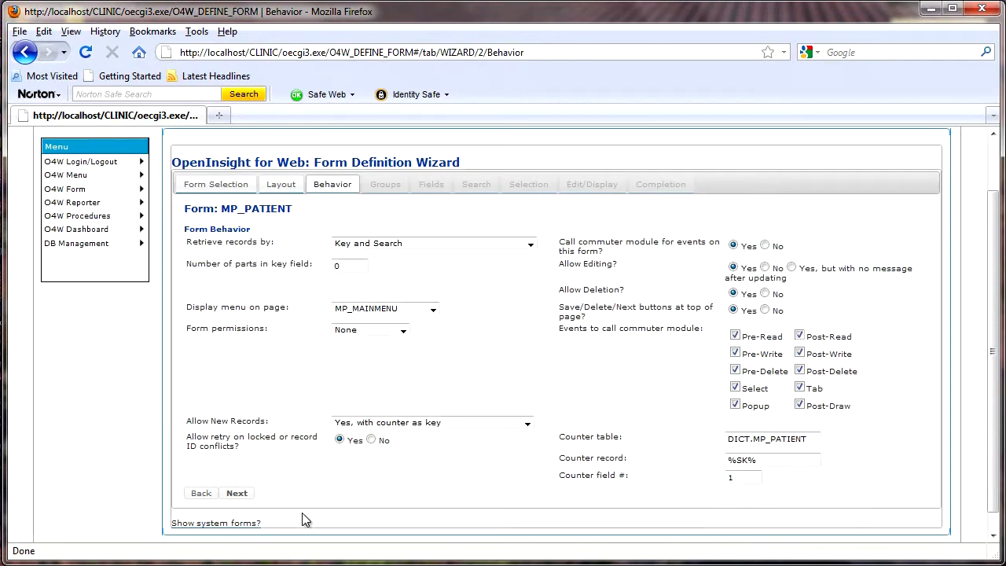
- Continue to the group settings and define the first association as Patient_Info, titled Patient Details, with a table width of 450
left_click(237, 492)
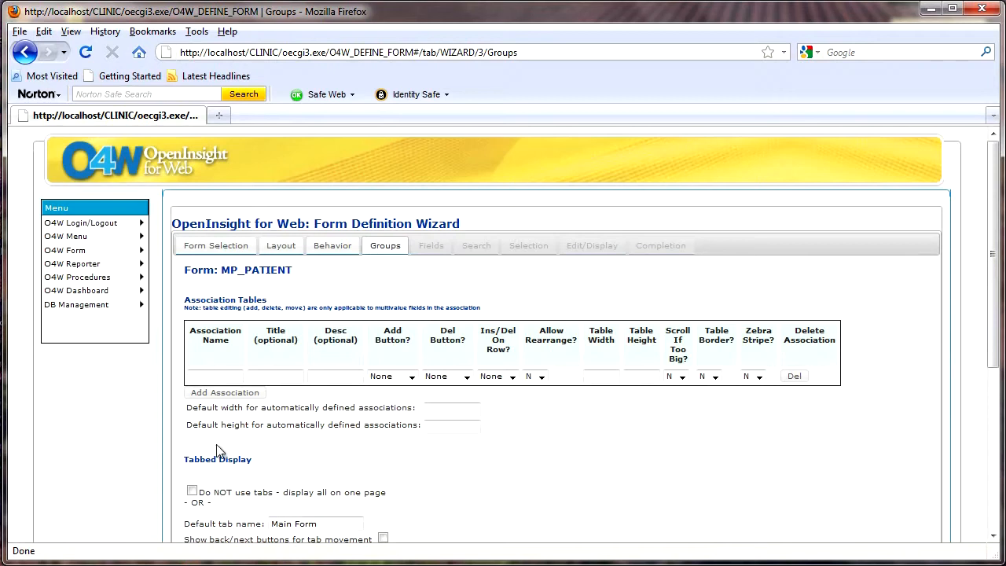
type("P")
key("Down")
key("Tab")
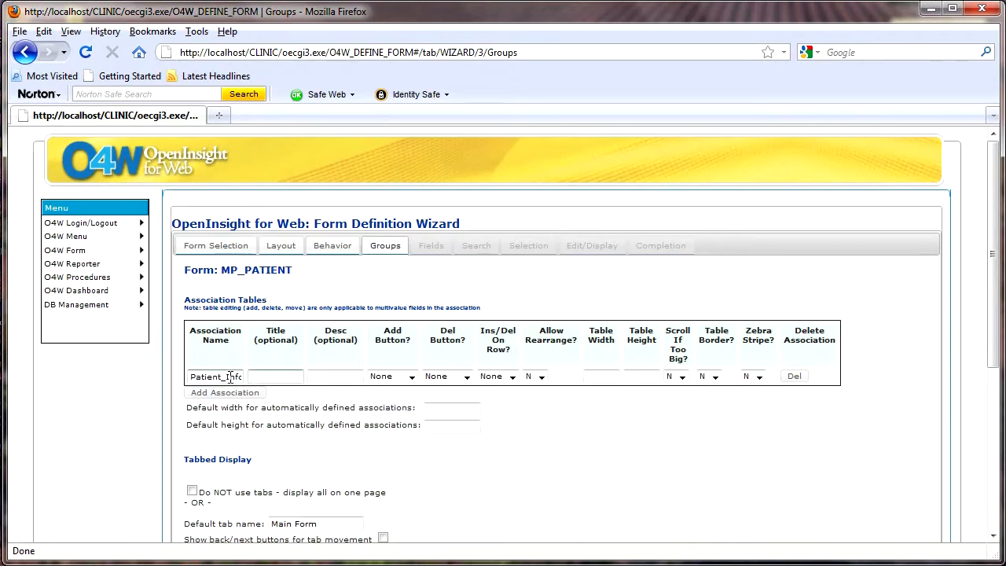
type("P")
key("Down")
key("Tab")
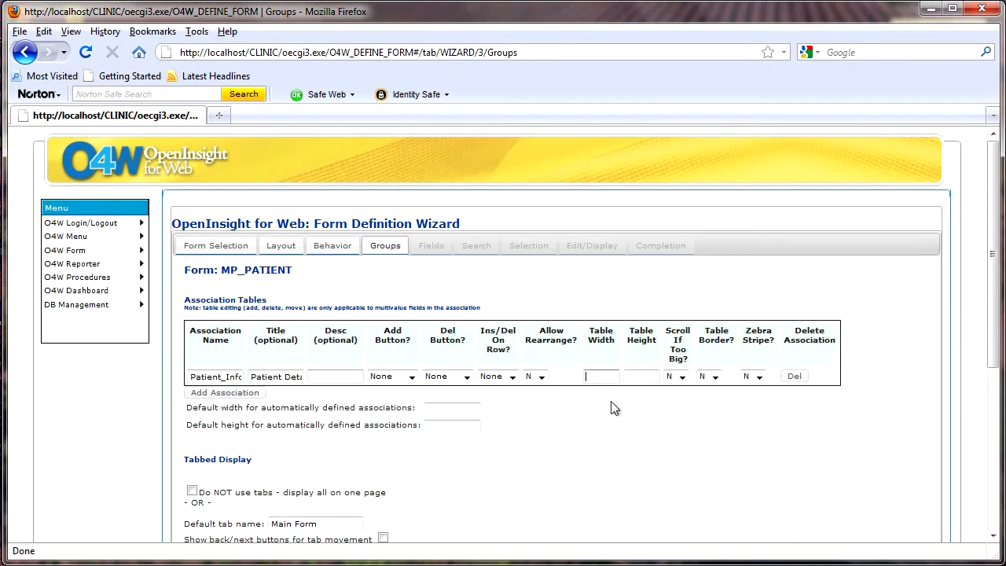
- Add two more associations named Patient_Info2 and Patient_Info3
left_click(223, 392)
left_click(219, 392)
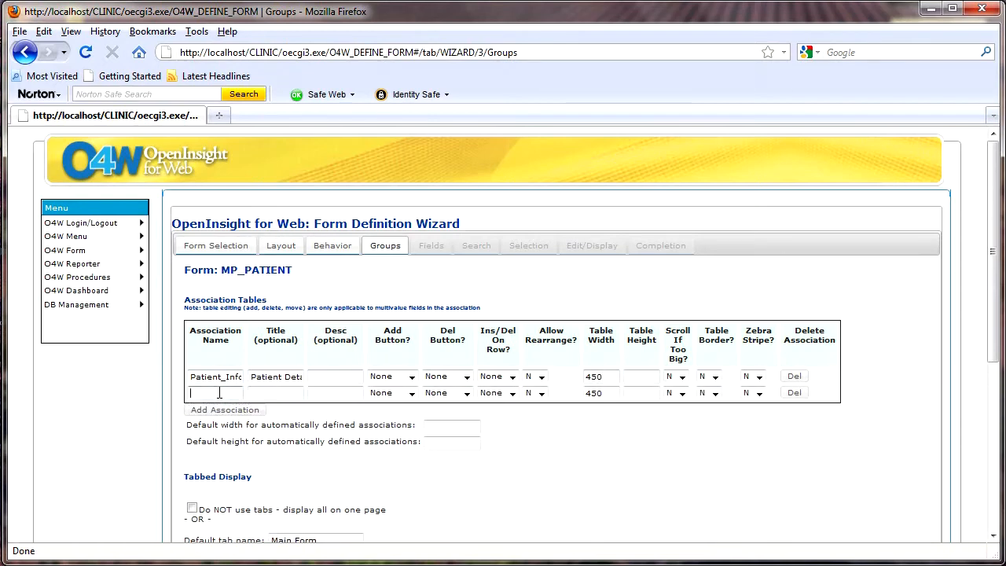
type("pa")
type("tie")
type("nt_Info2")
key("Tab")
left_click(223, 409)
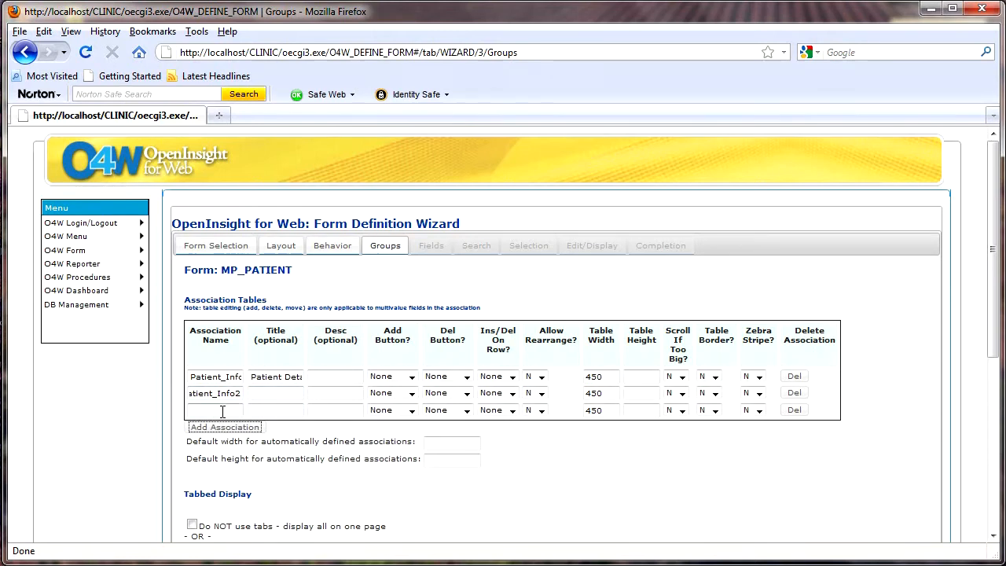
left_click(222, 410)
type("Patient_Info3")
- Add a fourth association named Patient_Picture and a fifth named Consultations
left_click(208, 427)
left_click(211, 428)
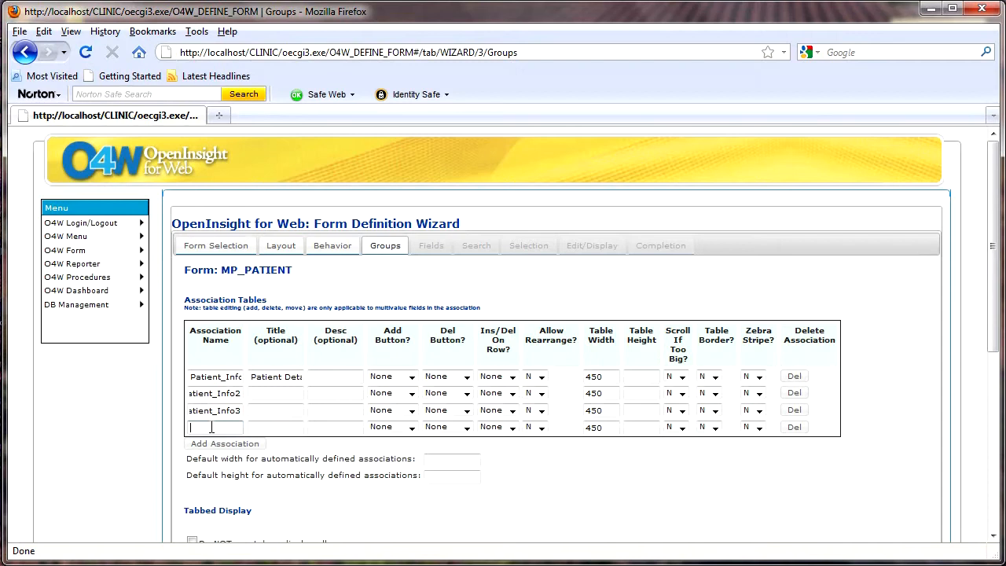
type("Patient")
type("_Picture")
left_click(213, 443)
left_click(221, 444)
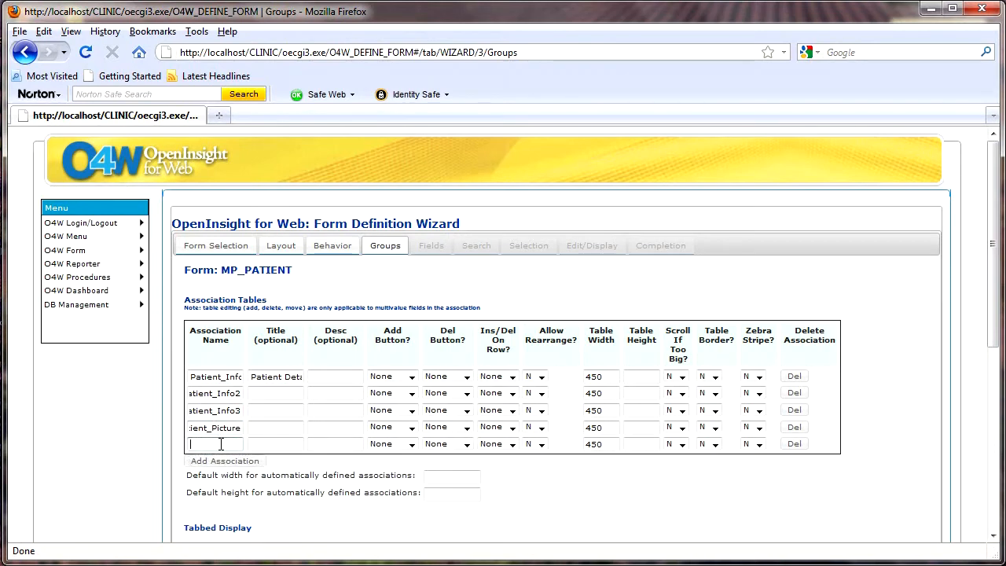
type("Consultations")
- Title the Patient_Picture association "Patient Picture" and the Consultations association "Consultations"
left_click(261, 428)
type("Patient ")
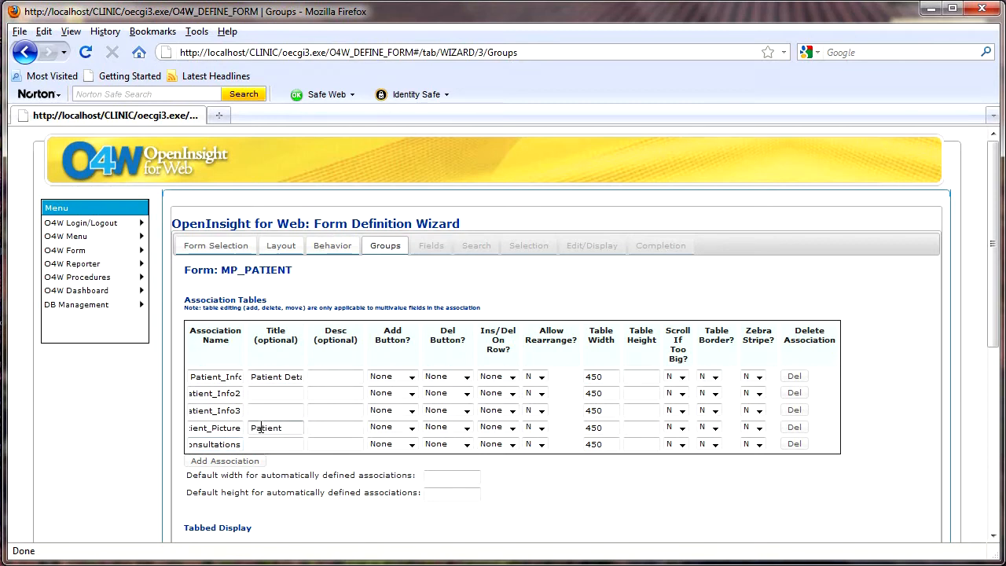
type("Picture")
left_click(259, 441)
type("Consultan")
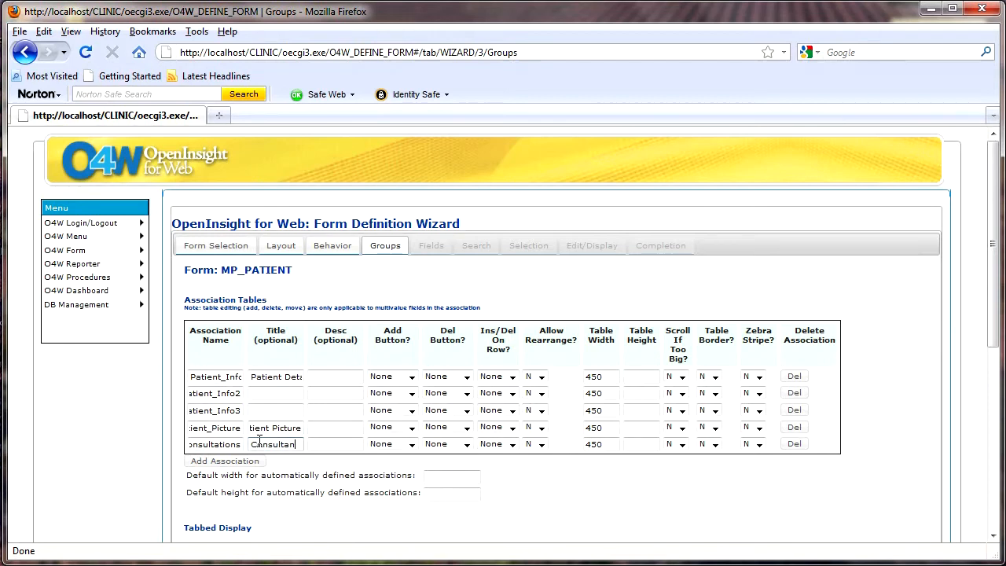
type("ions")
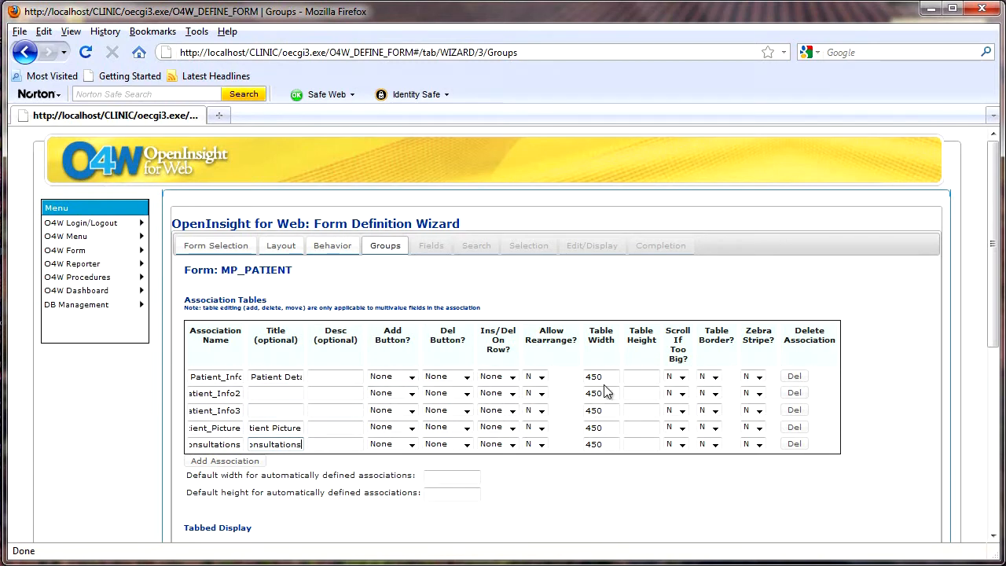
- Give the Consultations association a table width of 900, add and delete buttons at Top, and allow rearranging
double_click(585, 445)
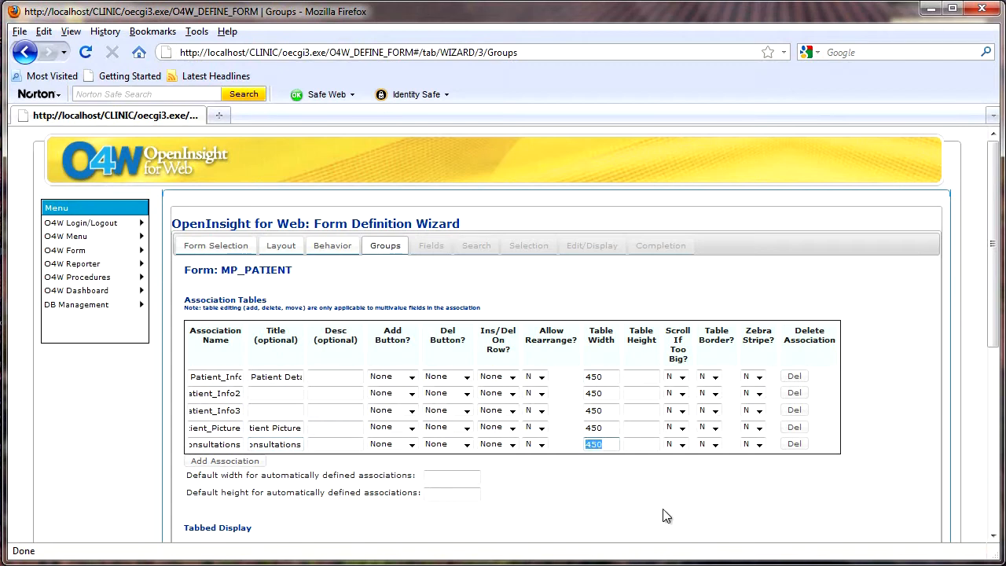
type("900")
left_click(412, 445)
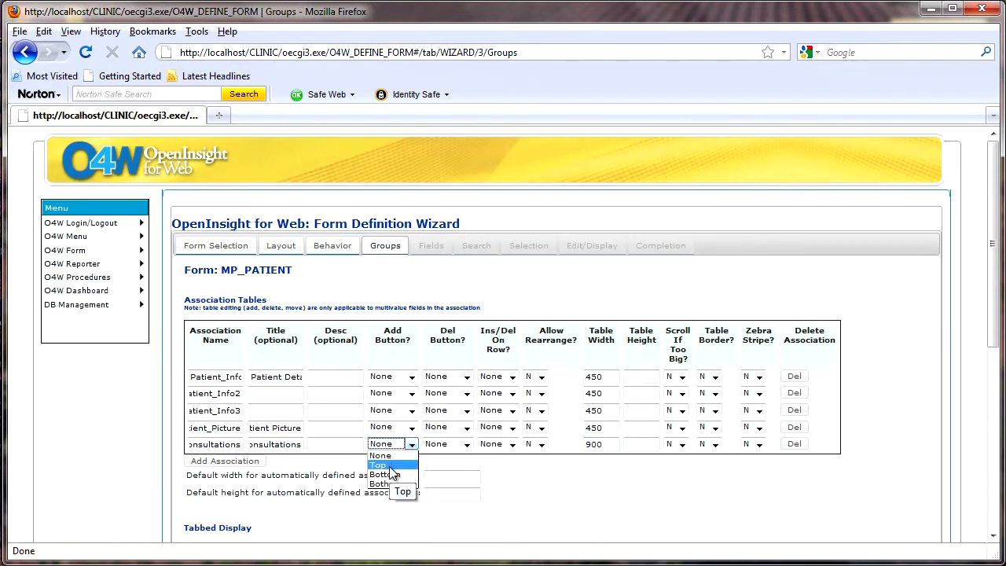
left_click(390, 467)
left_click(466, 445)
left_click(441, 465)
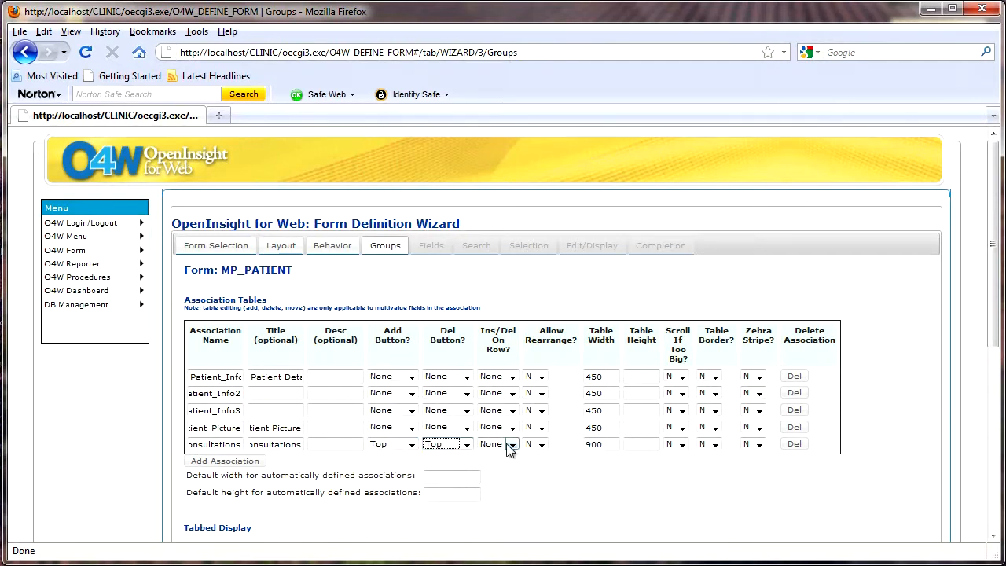
left_click(541, 445)
left_click(538, 463)
key("Down")
- Name the default tab Information and define two additional tabs, Comments and Consultations
scroll(503, 472, "down", 2)
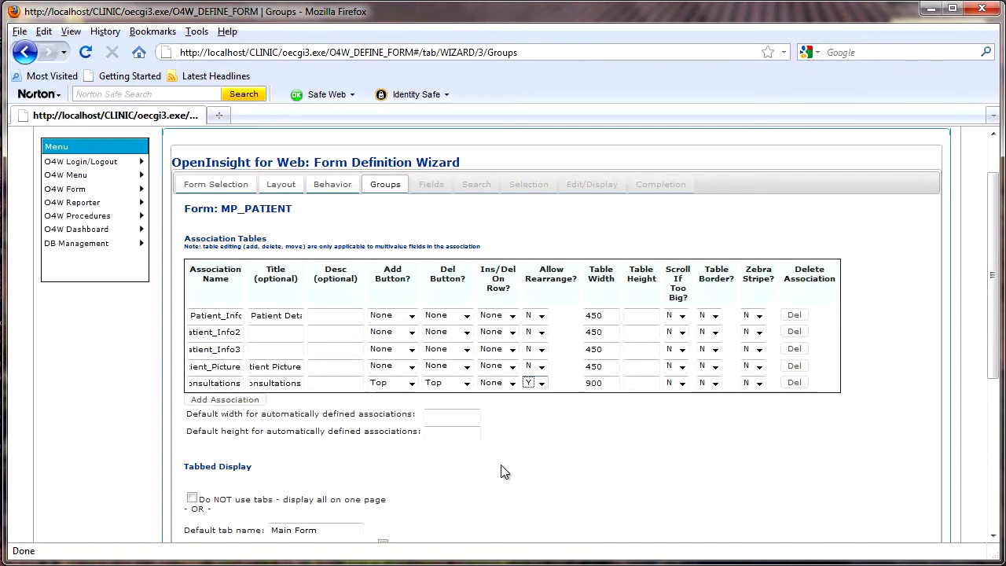
scroll(441, 460, "down", 4)
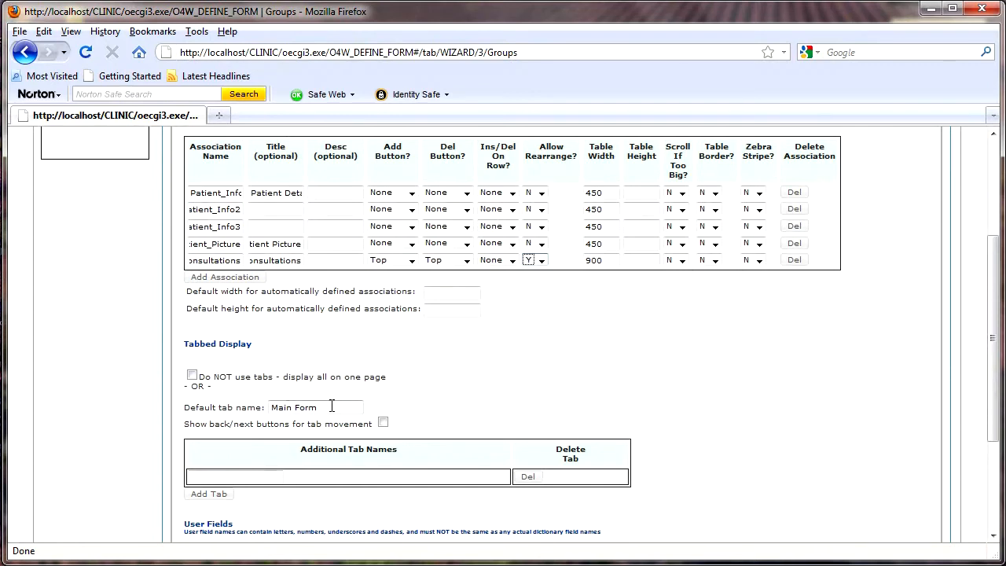
left_click_drag(326, 409, 256, 404)
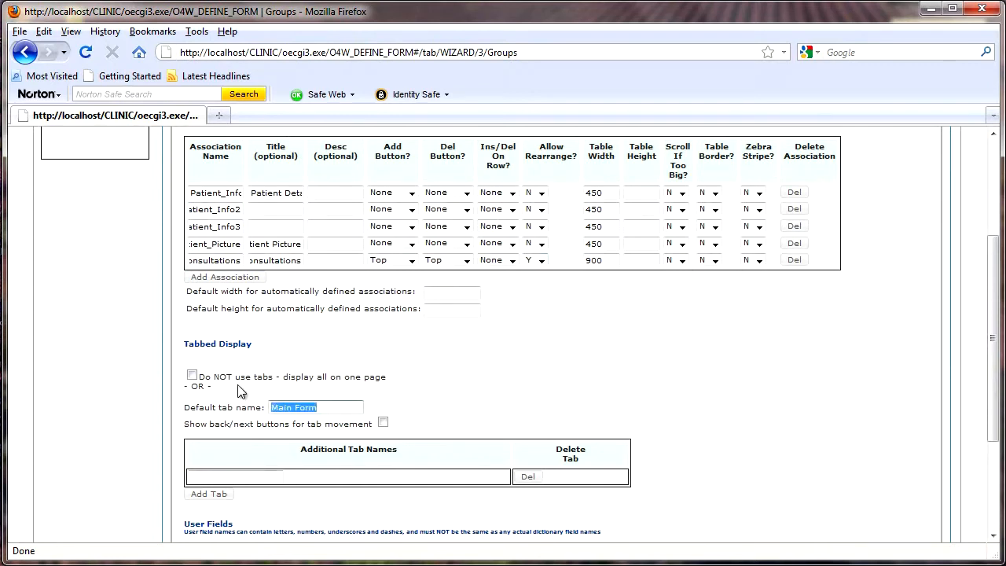
type("Information")
left_click(235, 477)
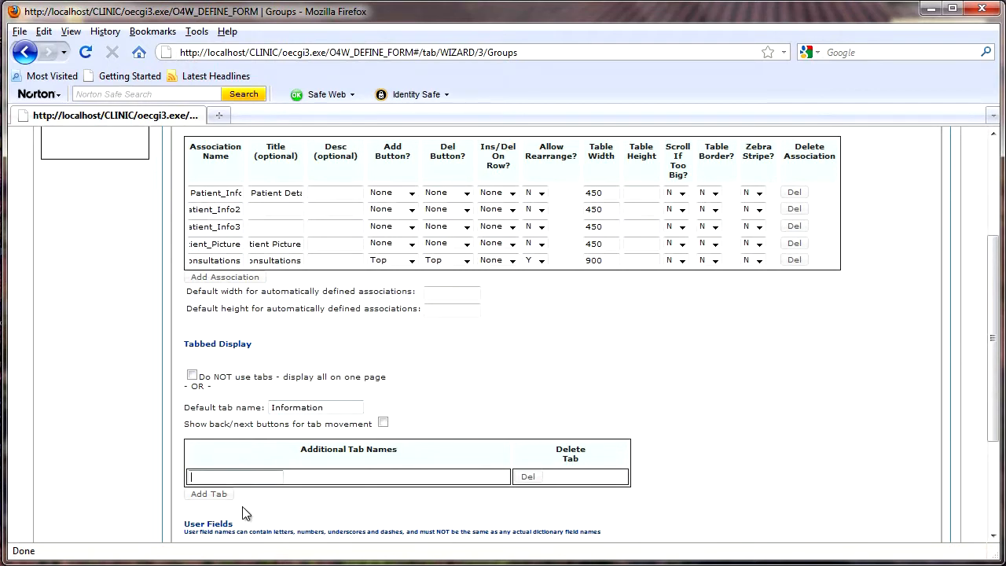
type("Comments")
left_click(209, 493)
left_click(210, 495)
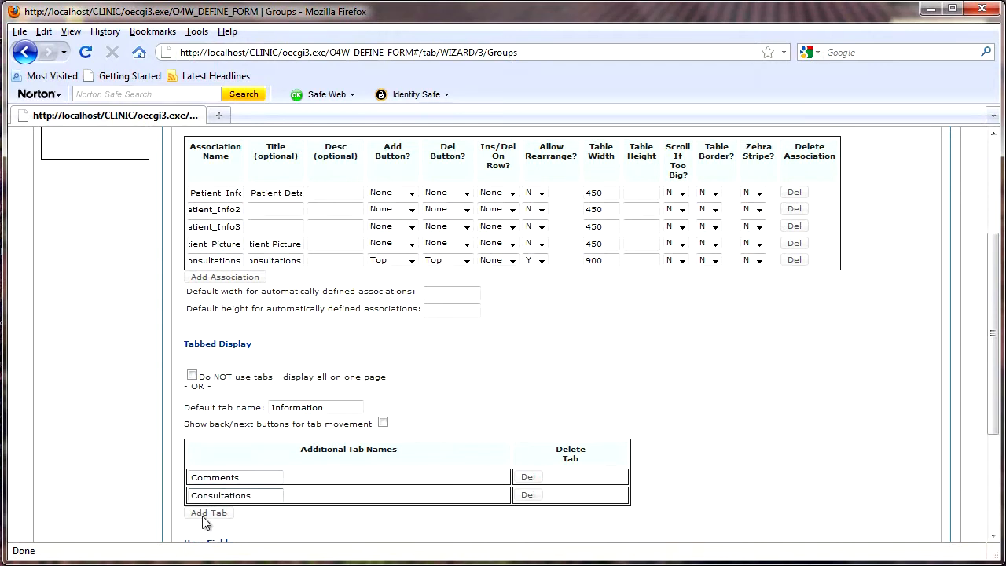
- Continue to the field assignment and make SURNAME, TOWN and POST_CODE the search fields
scroll(232, 523, "down", 1)
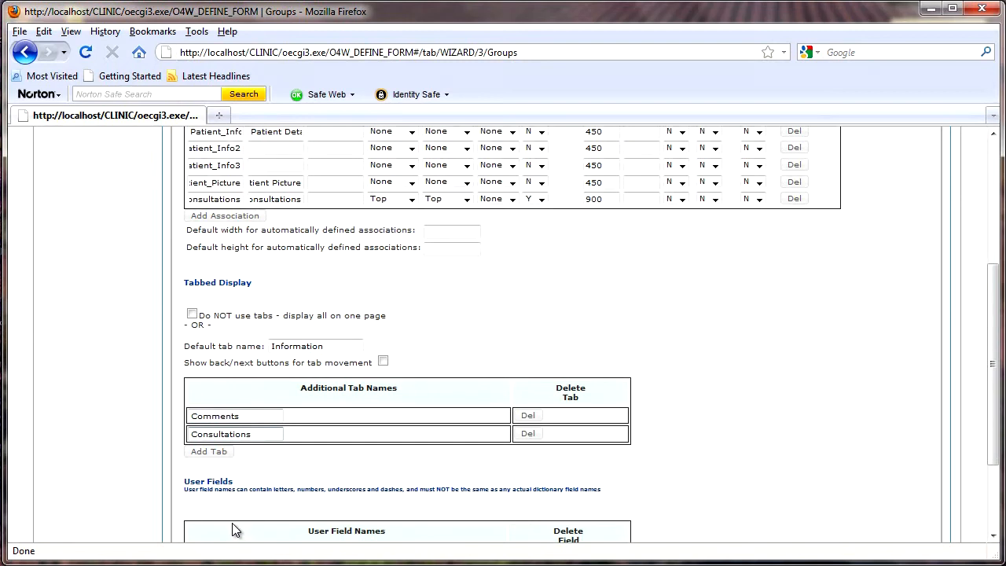
scroll(231, 523, "down", 2)
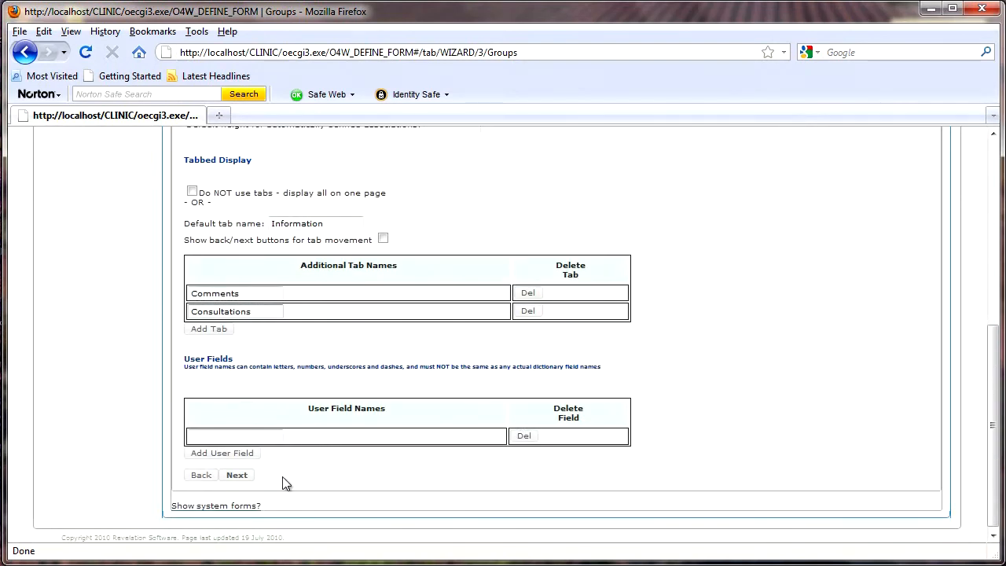
left_click(243, 475)
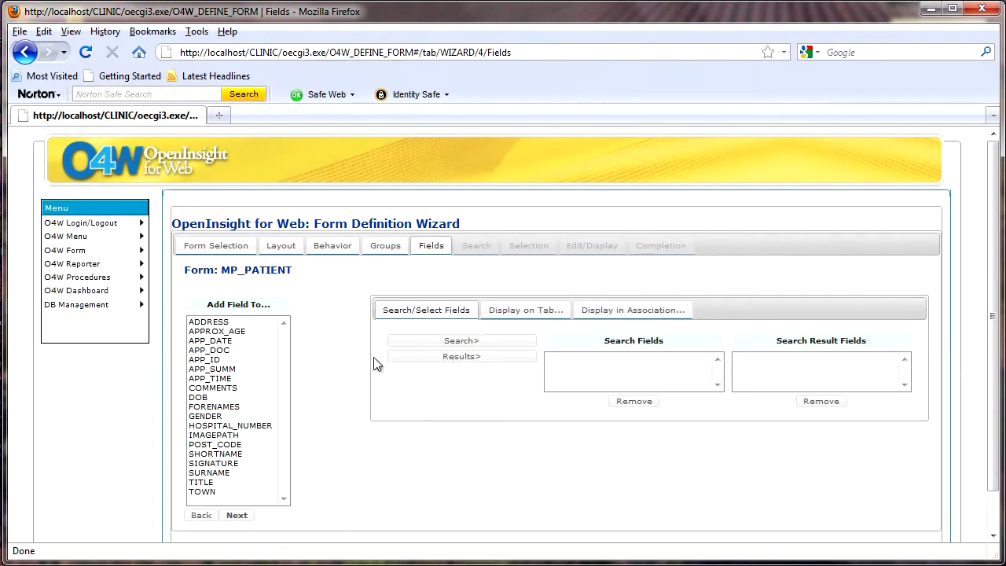
left_click(231, 473)
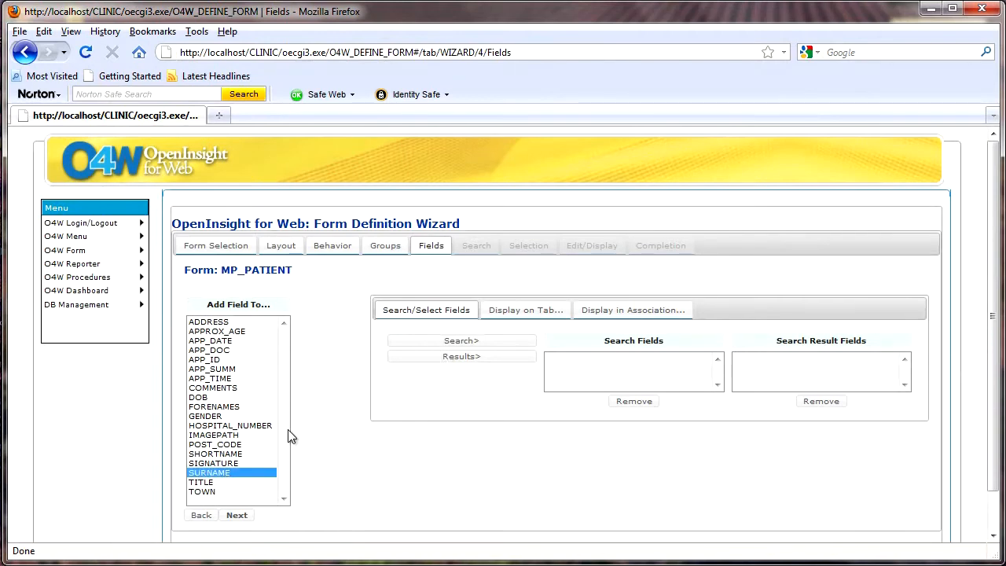
left_click(439, 344)
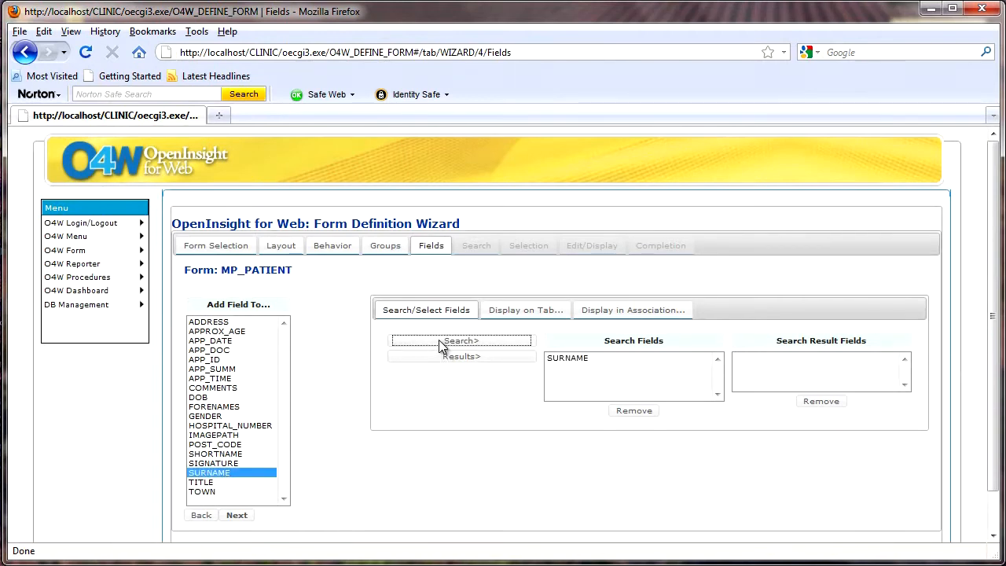
left_click(223, 491)
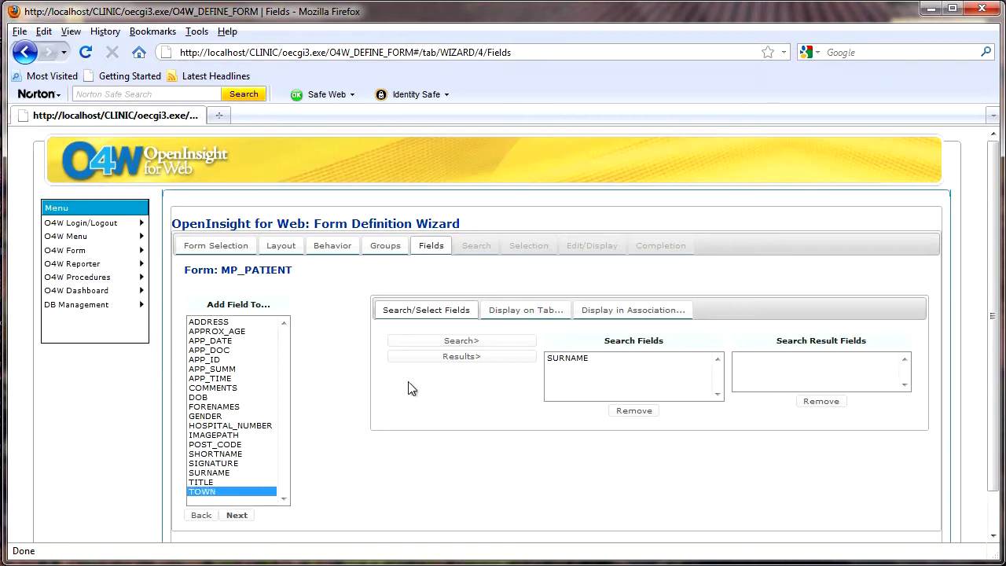
left_click(449, 344)
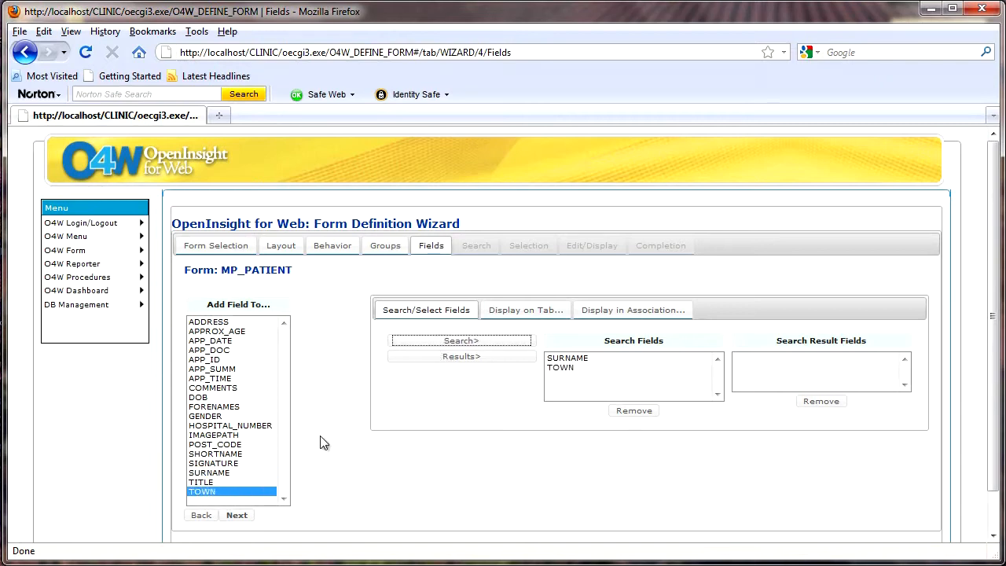
left_click(221, 444)
left_click(449, 345)
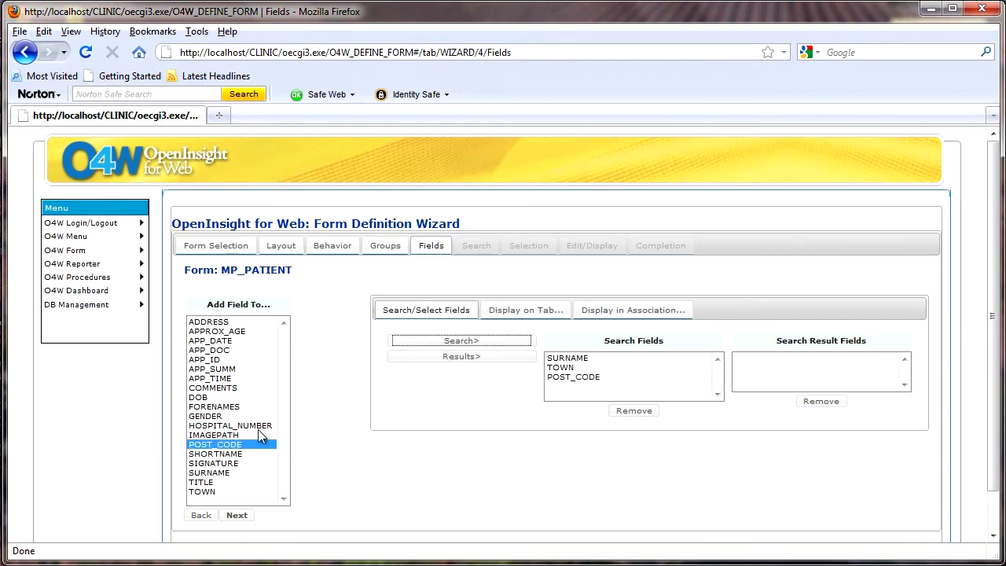
- Assign HOSPITAL_NUMBER, SURNAME, TOWN and POST_CODE as the search result fields
left_click(258, 427)
left_click(468, 359)
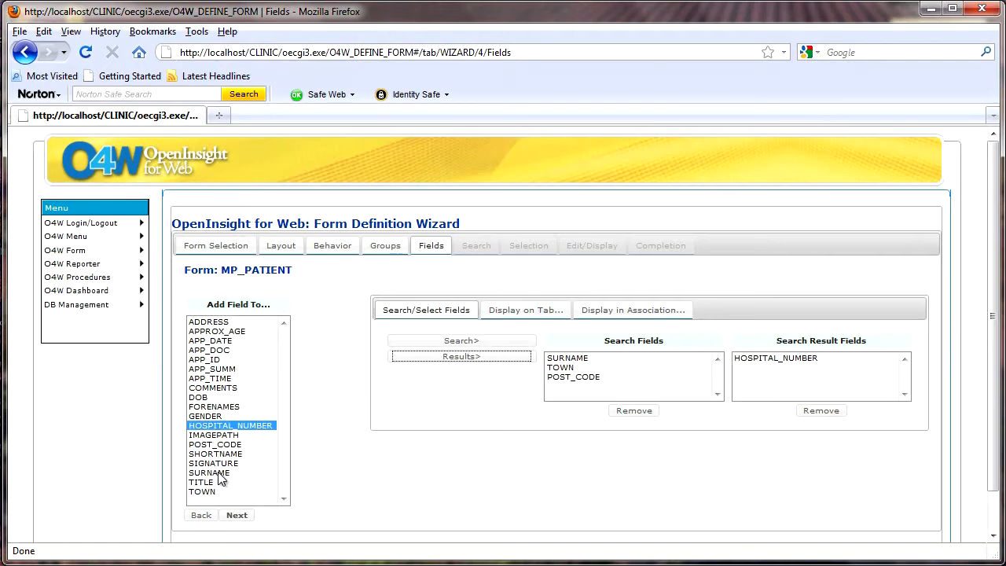
left_click(219, 474)
left_click(456, 359)
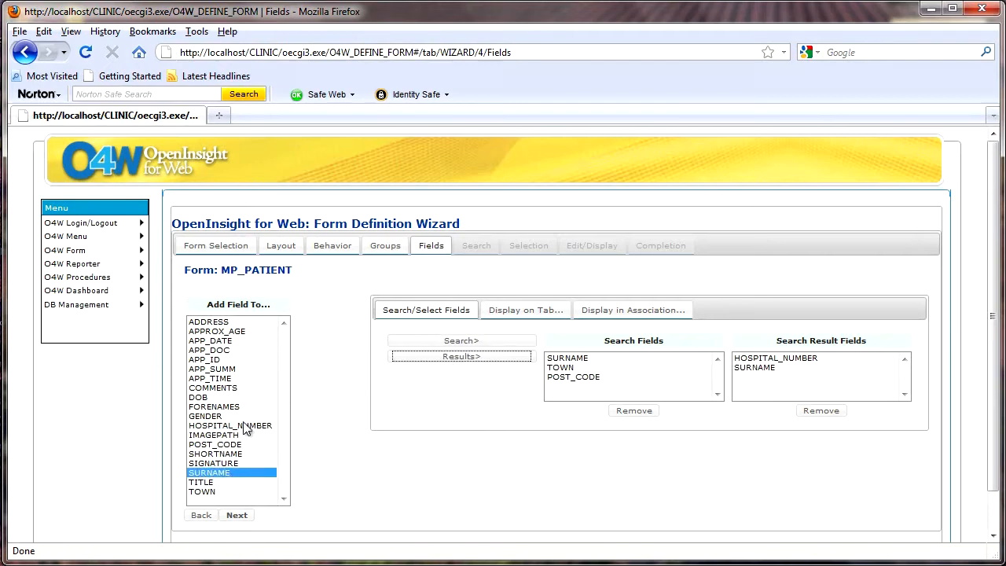
left_click(222, 492)
left_click(475, 358)
left_click(235, 444)
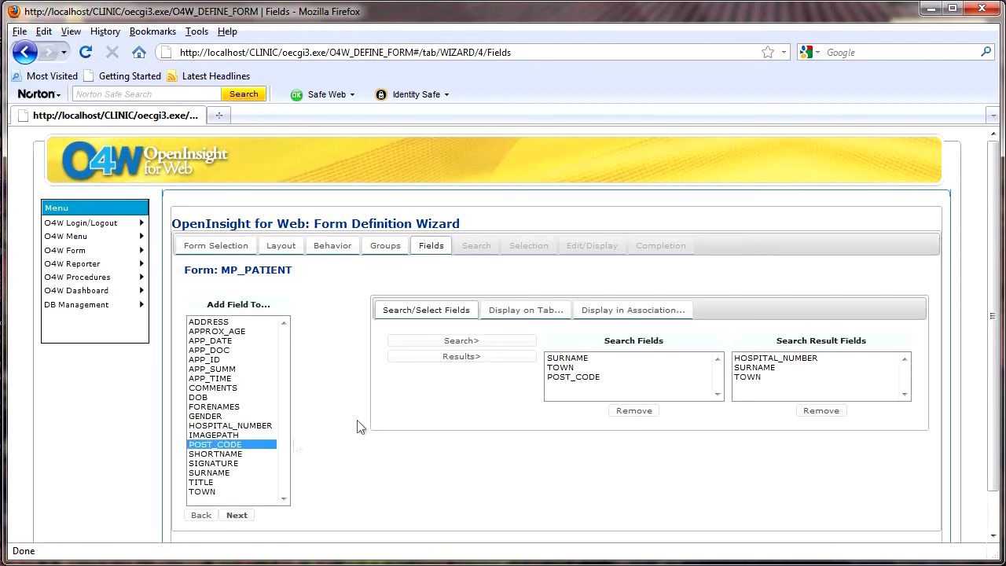
left_click(476, 357)
- Assign HOSPITAL_NUMBER, TITLE, FORENAMES and SURNAME for display on all pages of the form
left_click(536, 312)
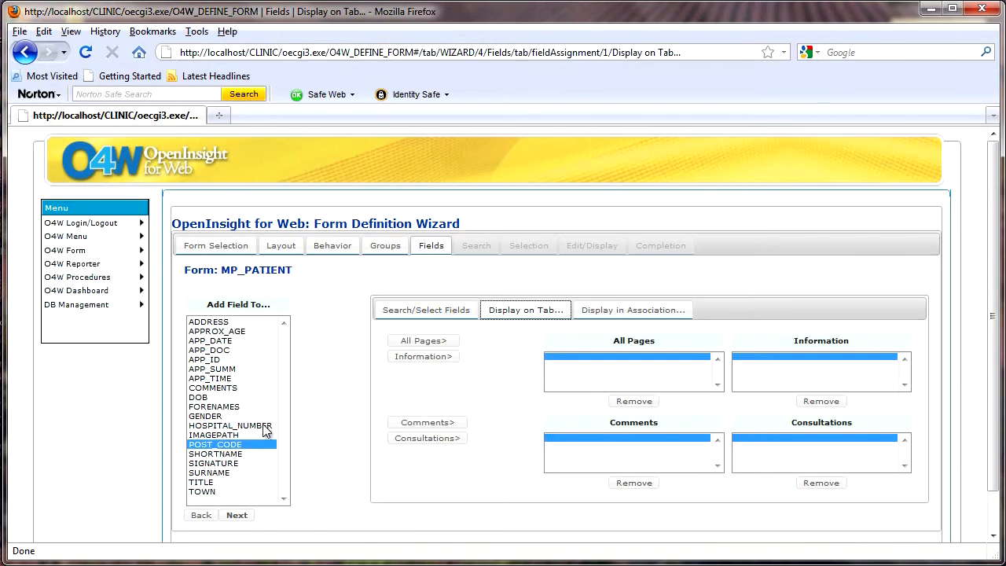
left_click(439, 345)
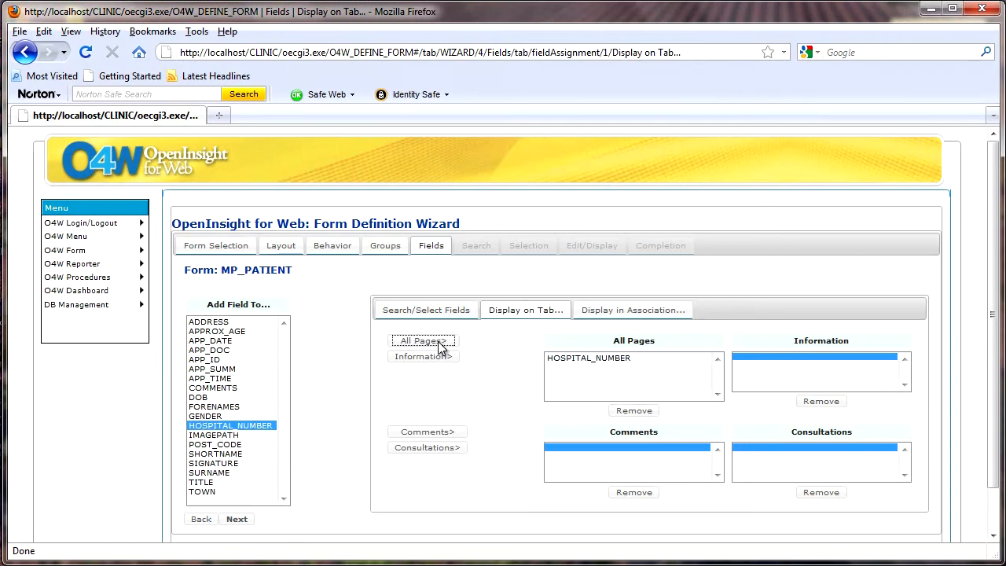
left_click(212, 482)
left_click(423, 343)
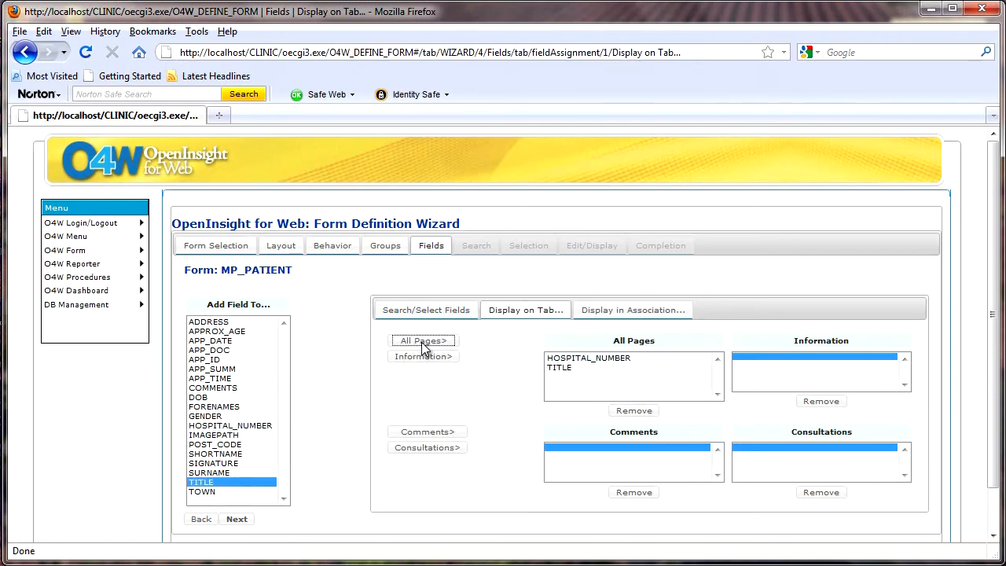
left_click(234, 407)
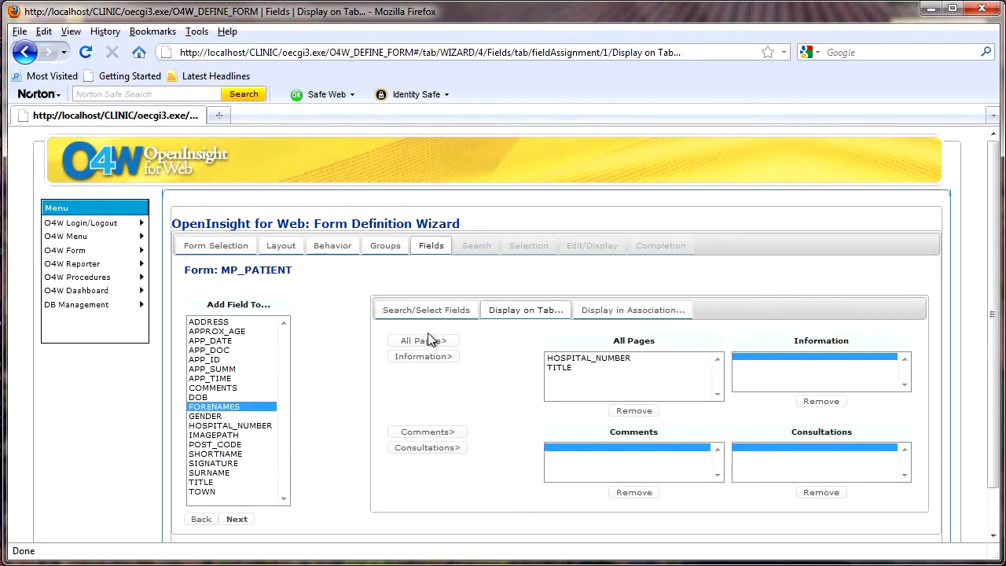
left_click(424, 342)
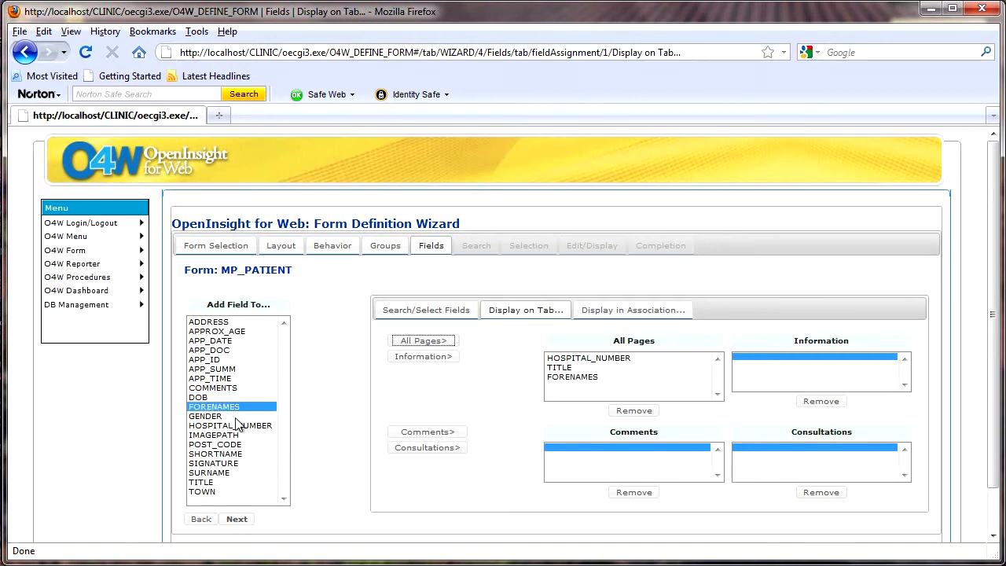
left_click(227, 472)
left_click(416, 342)
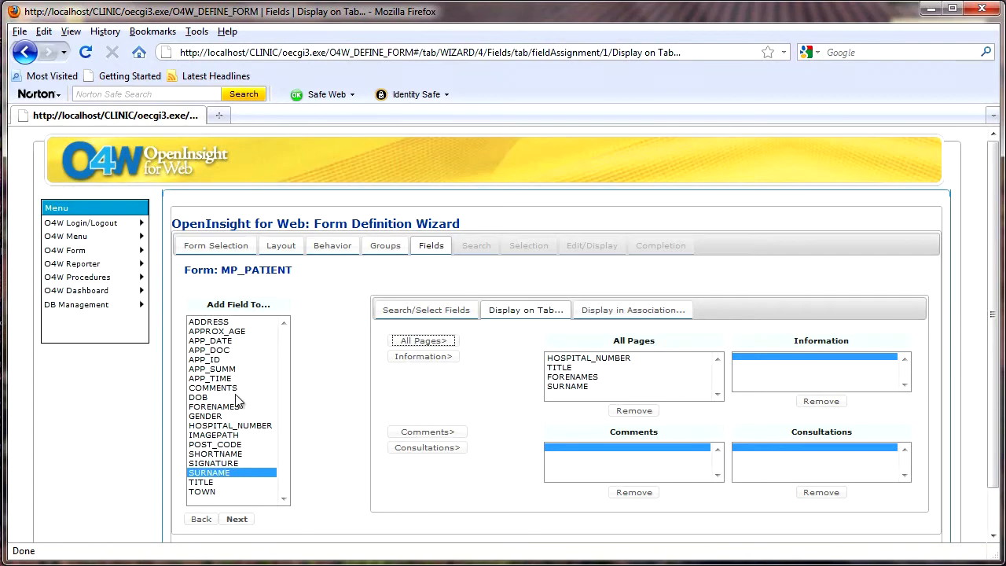
- Assign ADDRESS, APPROX_AGE, DOB, GENDER, IMAGEPATH, POST_CODE, SIGNATURE and TOWN for display on the Information tab
left_click(203, 399)
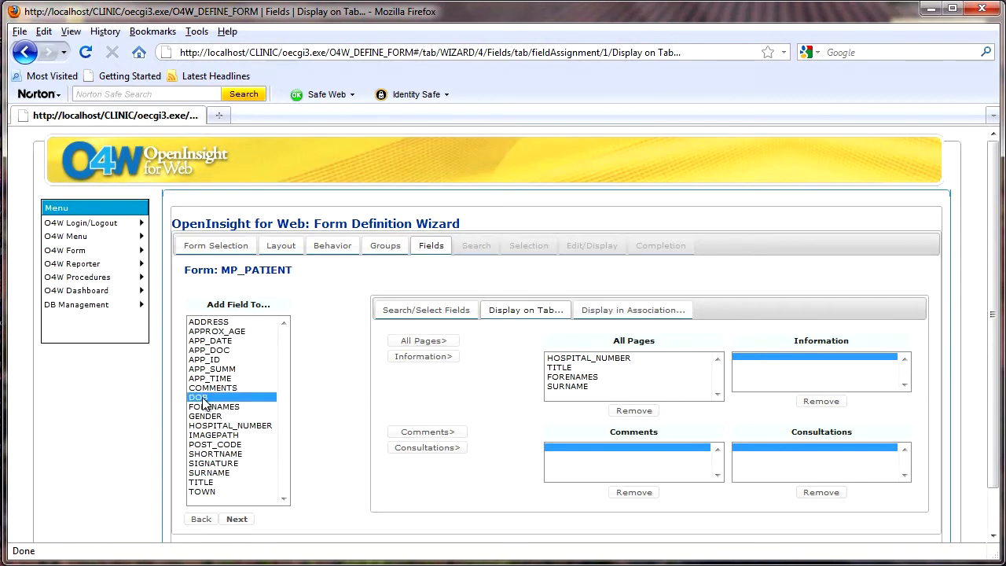
left_click(230, 332, "ctrl")
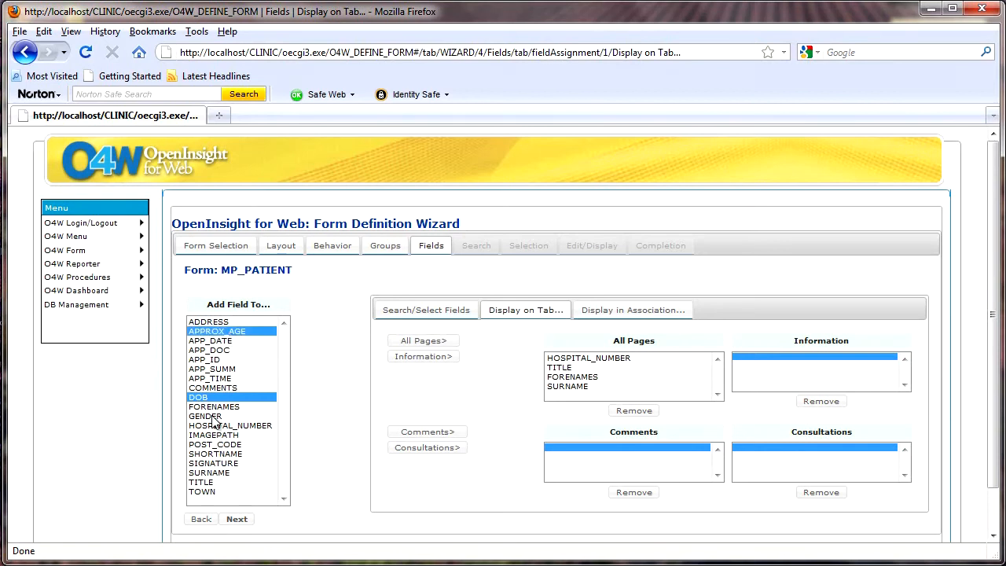
left_click(213, 418, "ctrl")
left_click(211, 323, "ctrl")
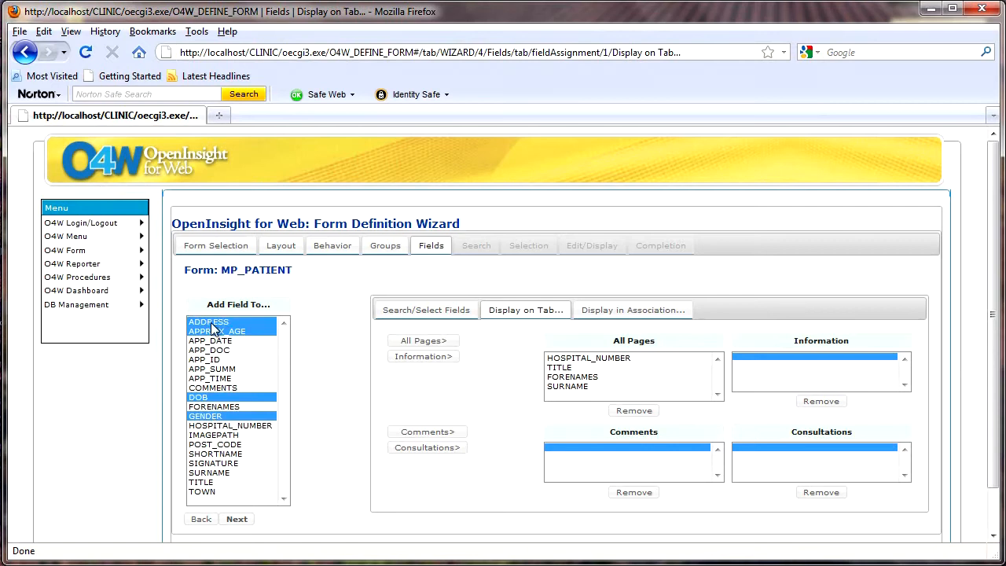
left_click(210, 493, "ctrl")
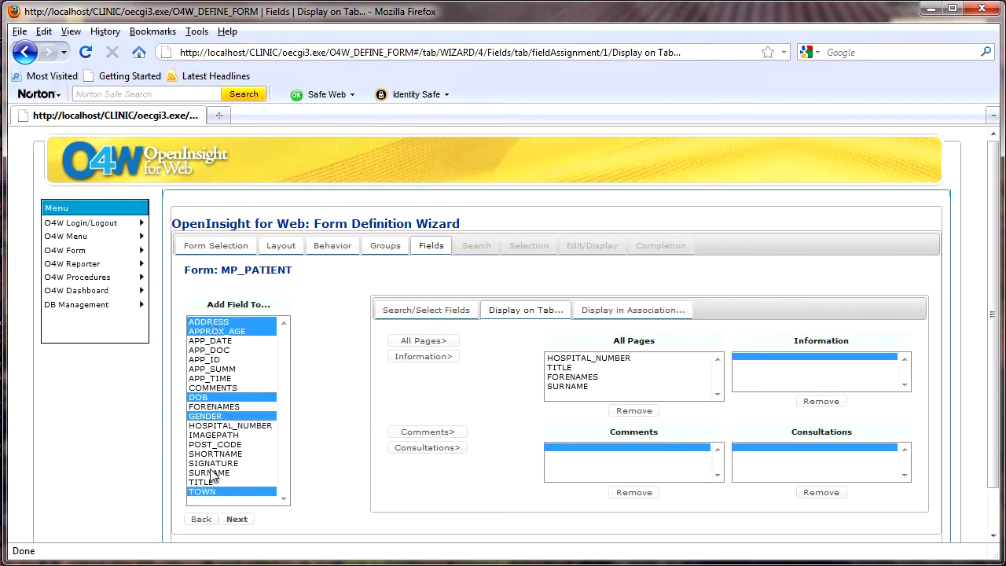
left_click(212, 445, "ctrl")
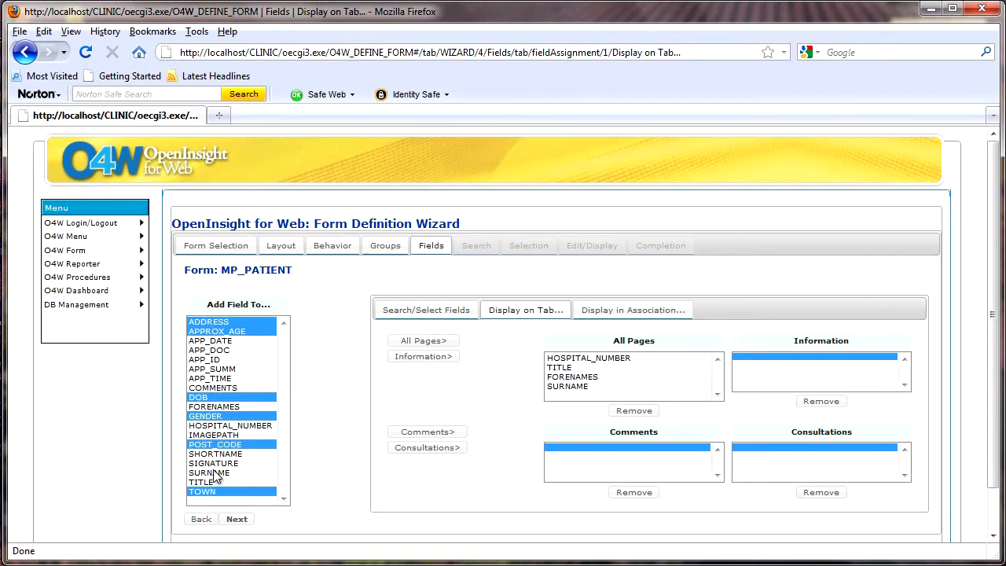
left_click(215, 463, "ctrl")
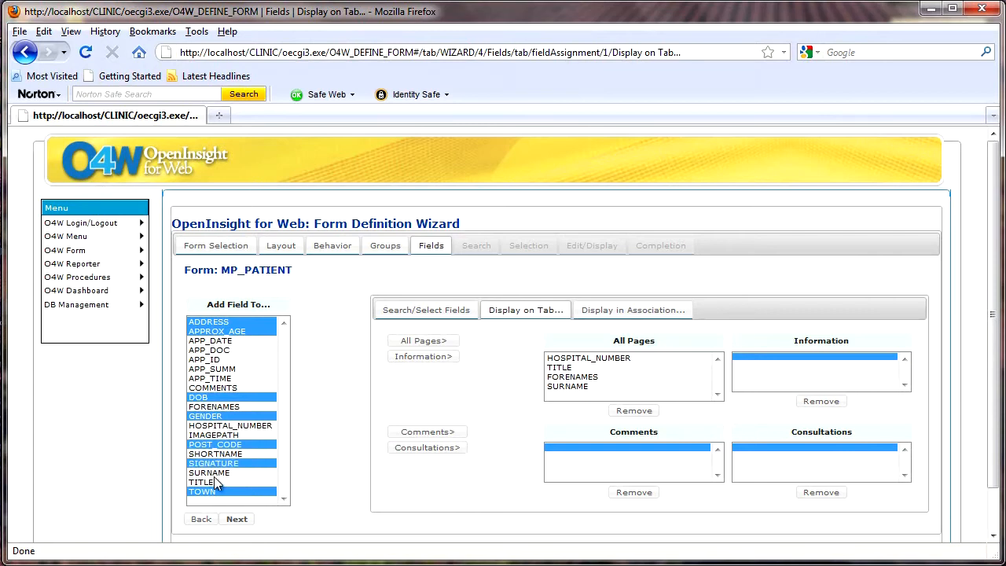
left_click(220, 435, "ctrl")
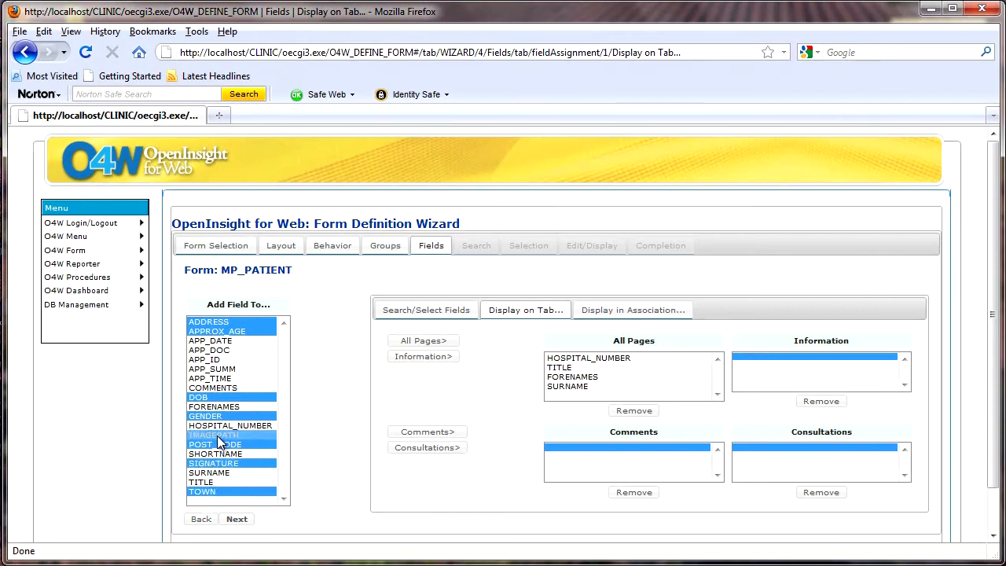
left_click(437, 359)
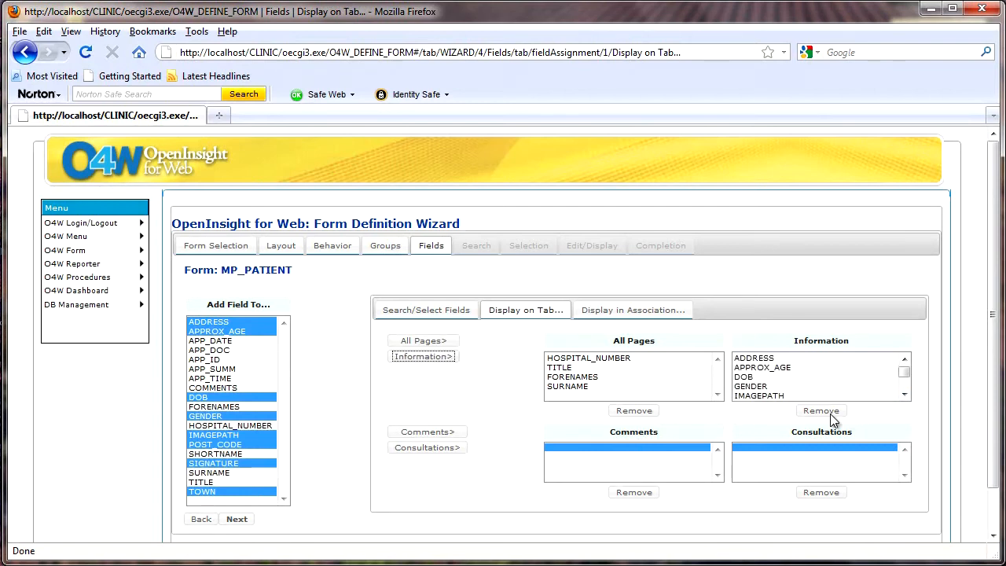
- Assign COMMENTS to the Comments tab, and APP_ID, APP_DATE, APP_TIME, APP_DOC and APP_SUMM, in that order, to the Consultations tab
left_click(227, 389)
left_click(417, 431)
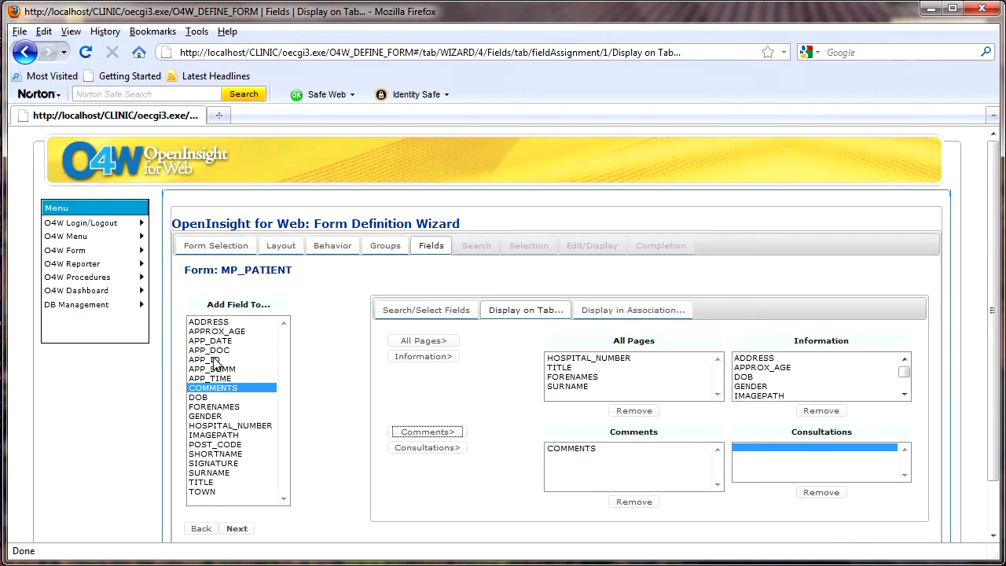
left_click(214, 360)
left_click(425, 449)
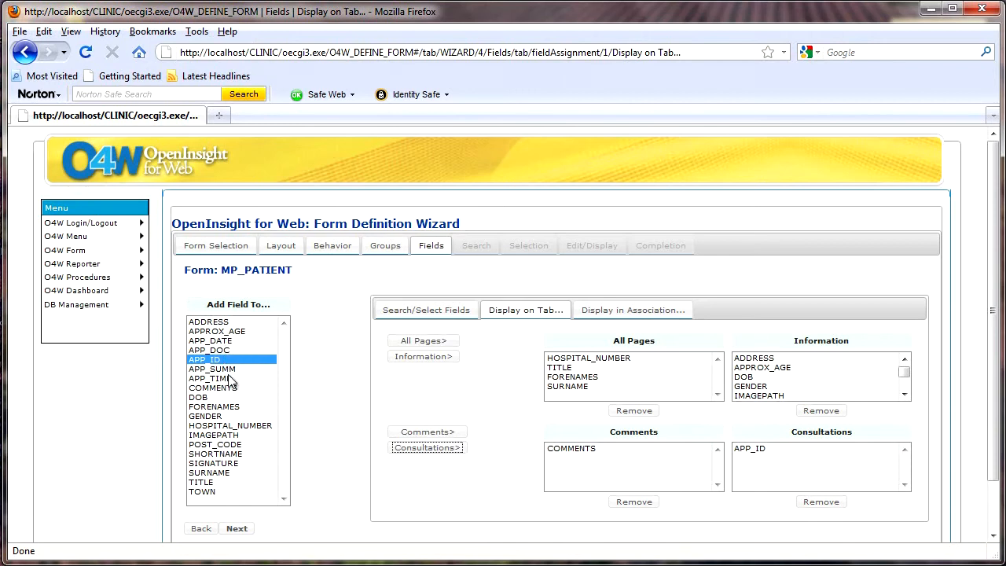
left_click(229, 341)
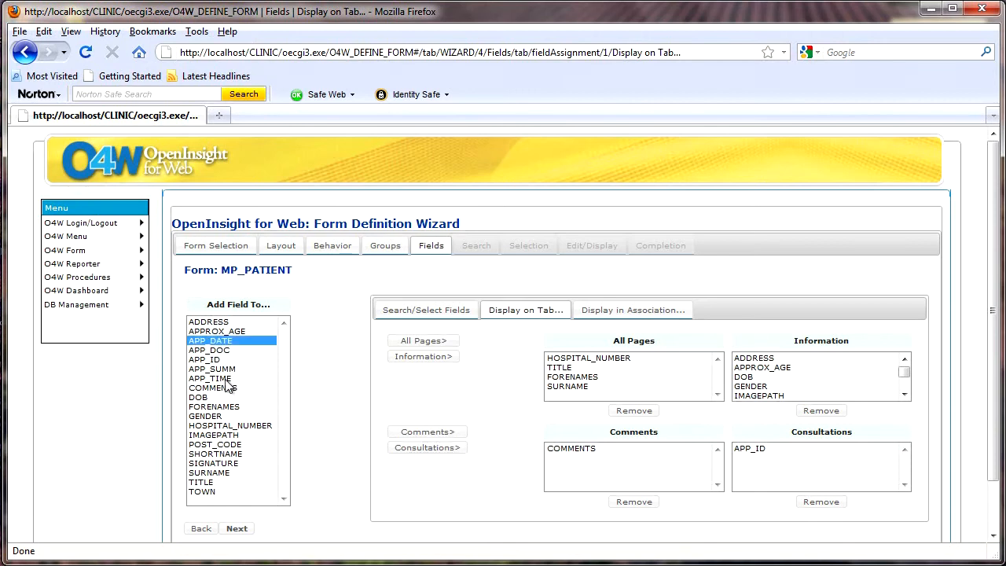
left_click(228, 378, "ctrl")
left_click(432, 449)
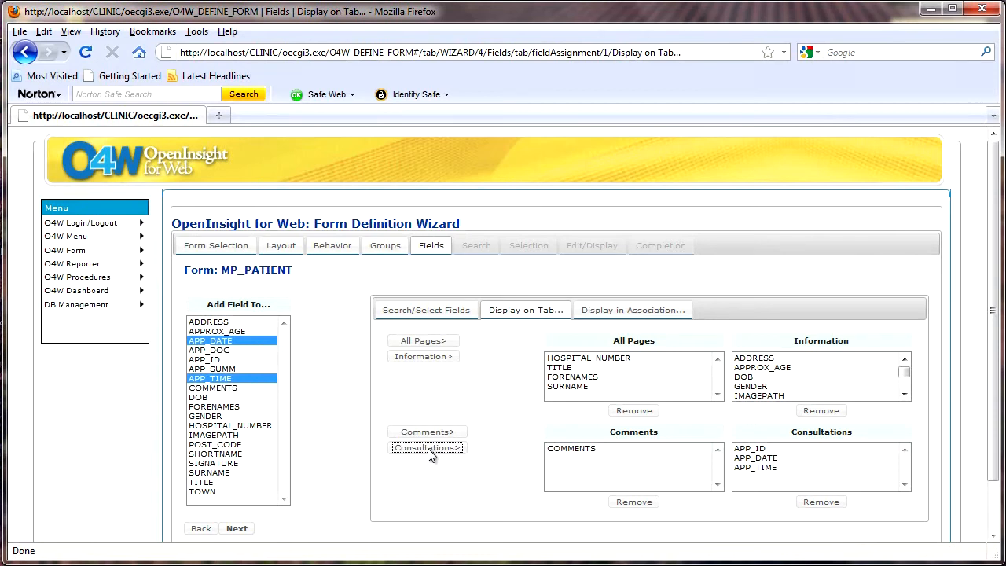
left_click(222, 351)
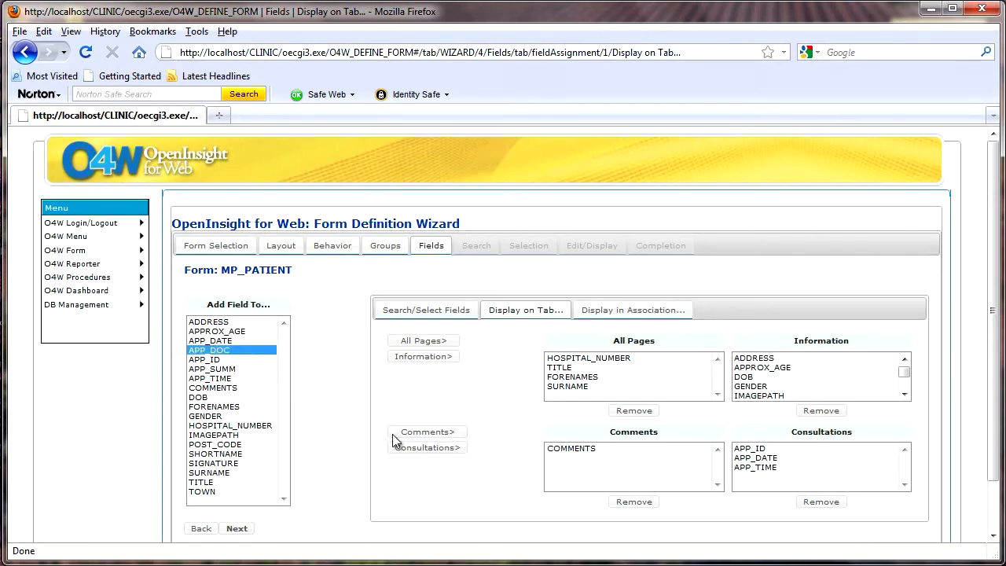
left_click(413, 449)
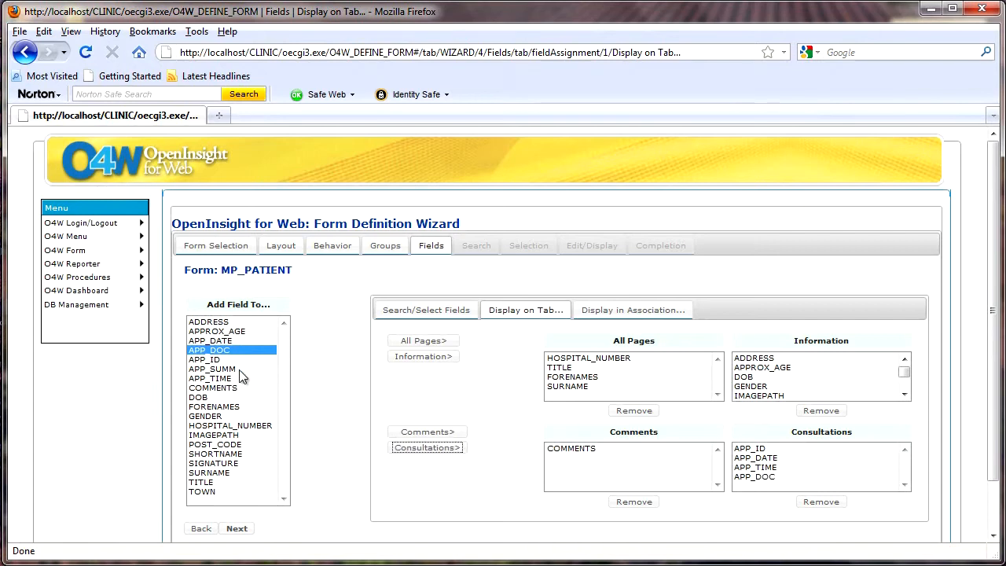
left_click(239, 369)
left_click(418, 447)
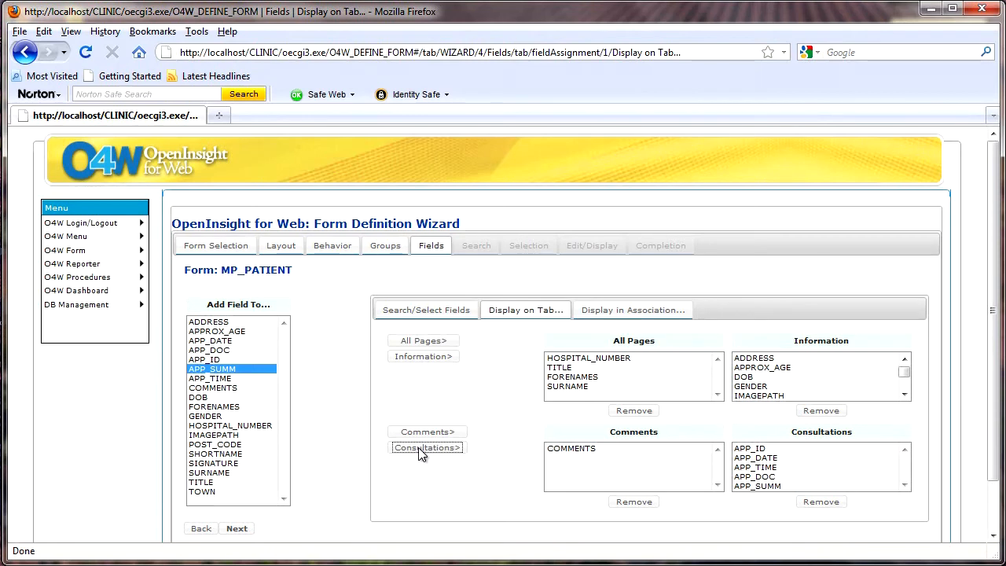
left_click(238, 531)
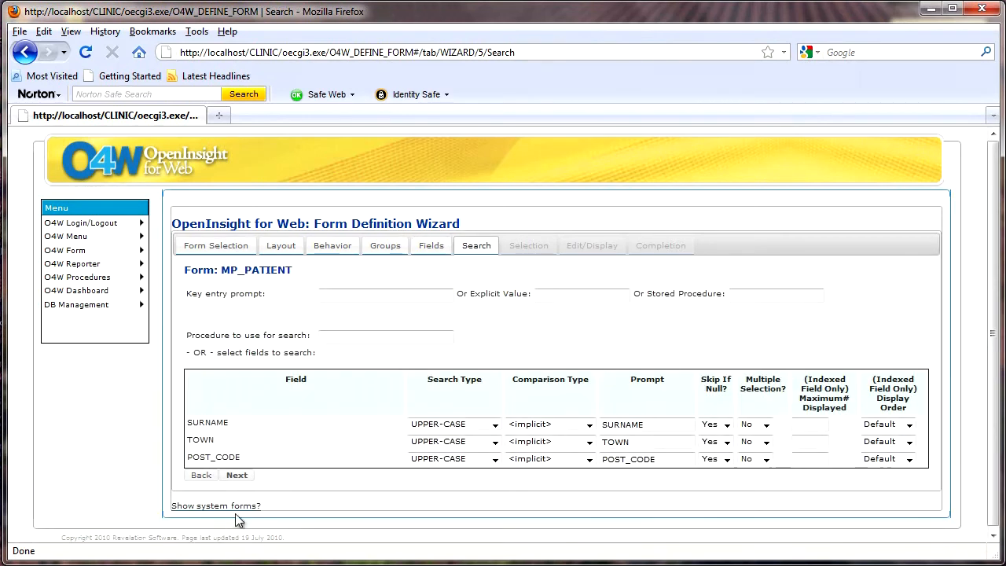
left_click(444, 249)
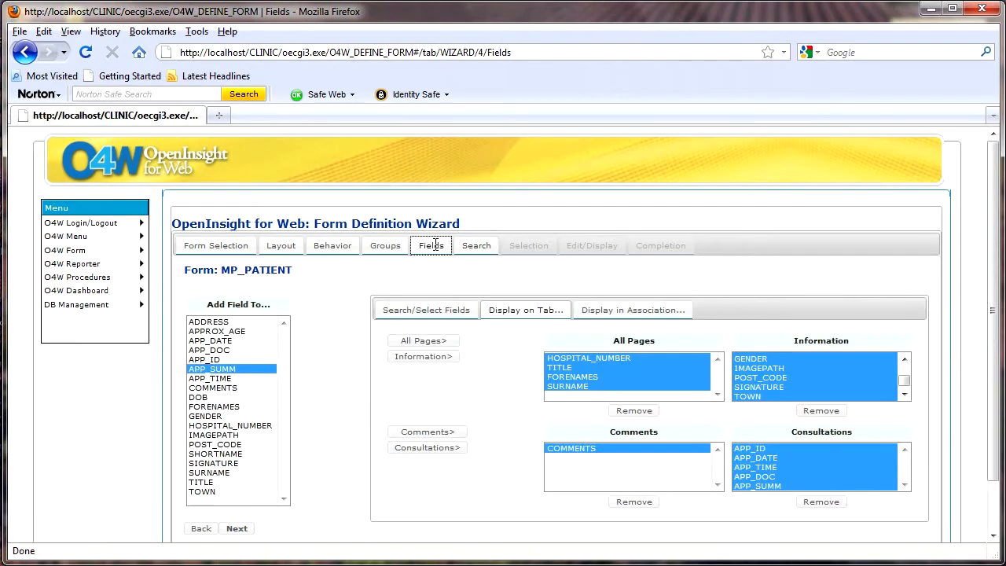
- In the association display assignment, put DOB, APPROX_AGE and GENDER into the Patient_Info group and ADDRESS into Patient_Info2
left_click(624, 312)
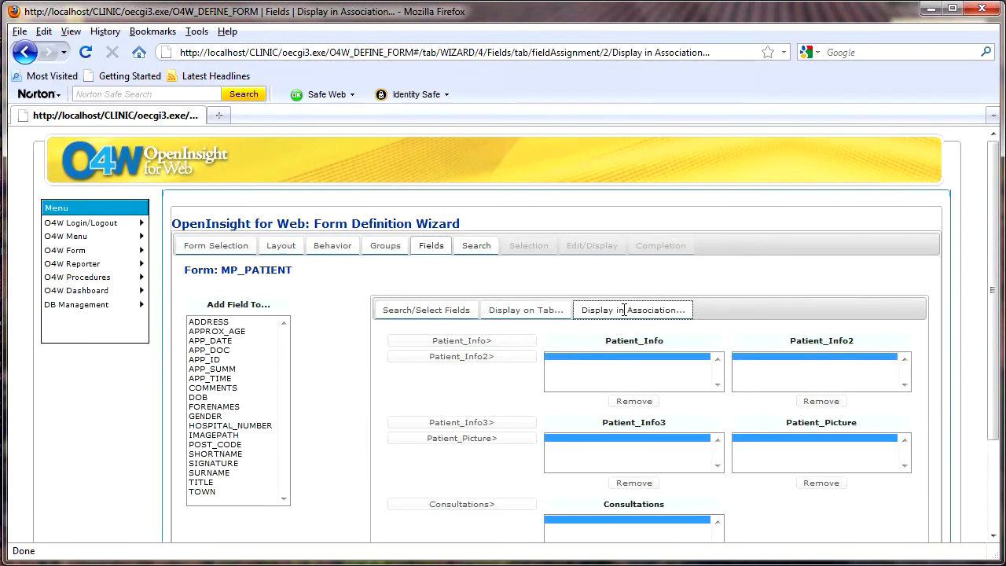
scroll(612, 350, "down", 1)
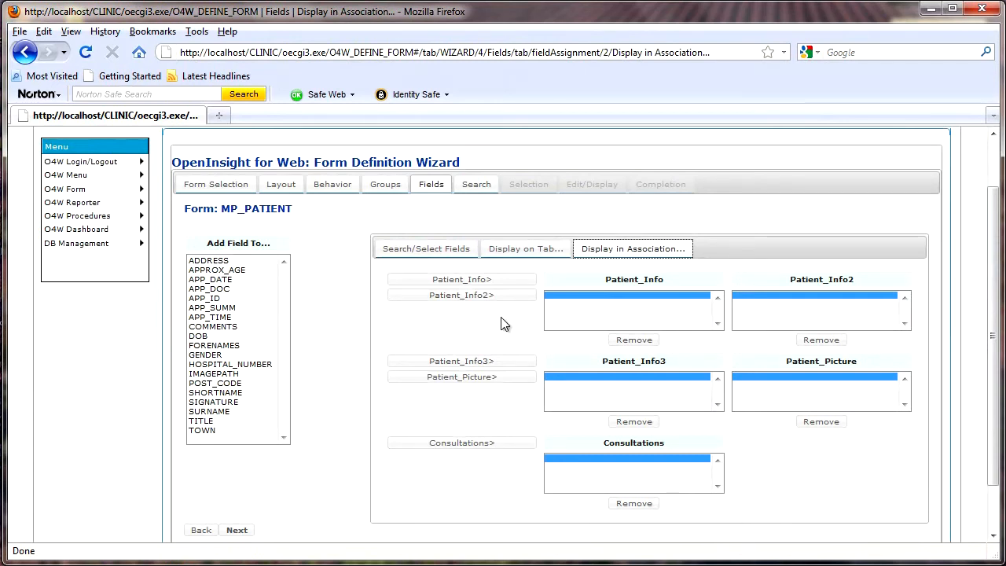
left_click(200, 336)
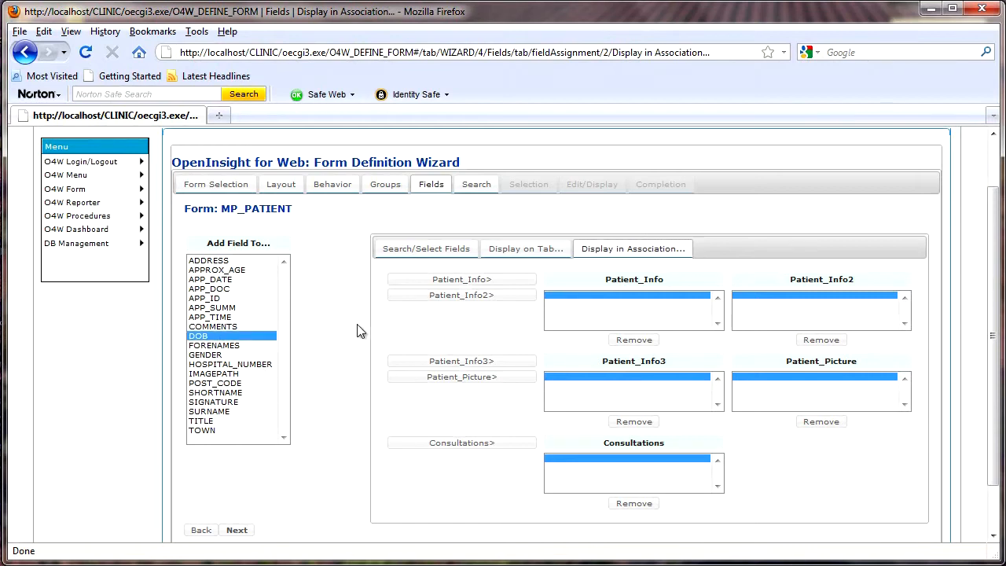
left_click(474, 283)
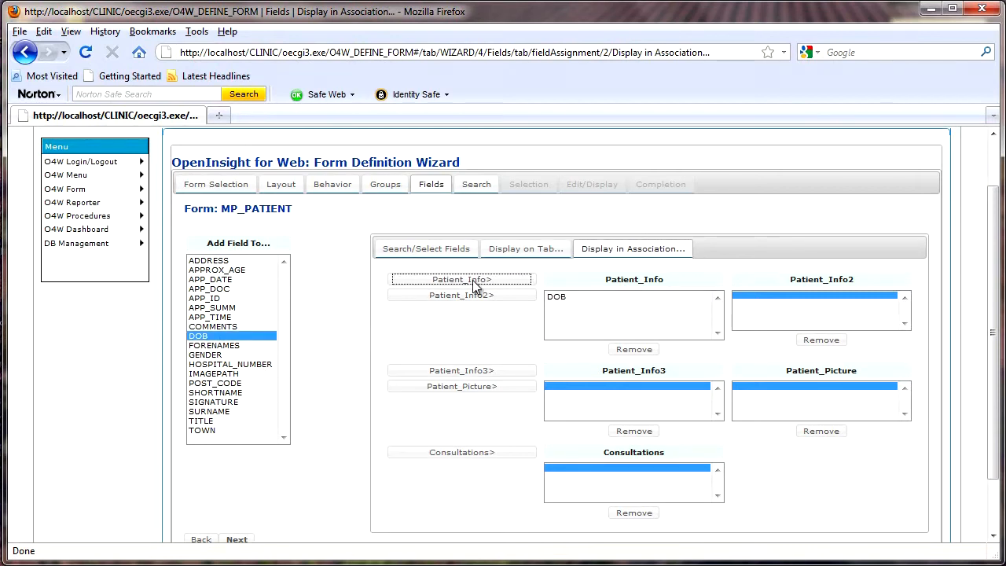
left_click(242, 270)
left_click(423, 280)
left_click(206, 355)
left_click(461, 281)
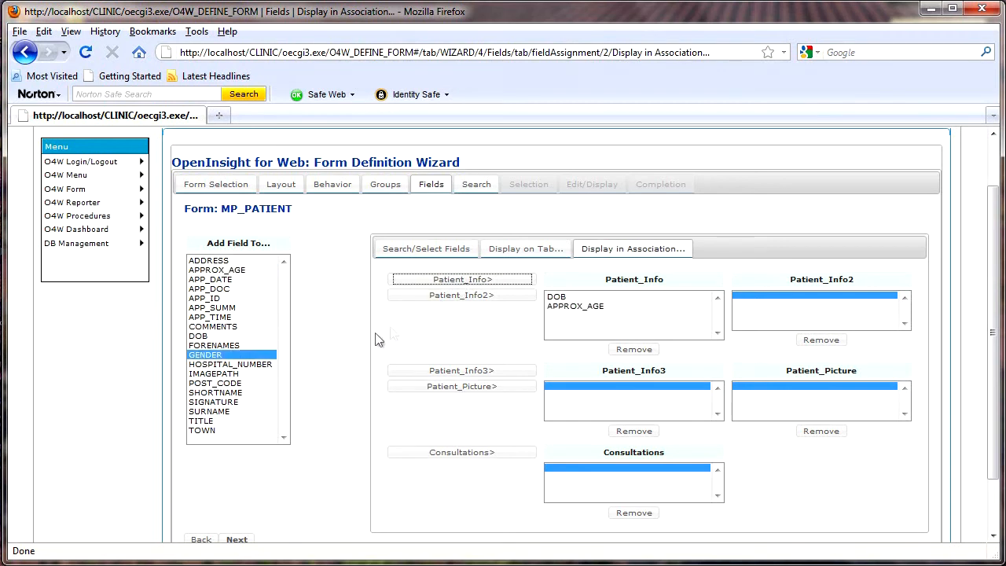
left_click(244, 262)
left_click(457, 303)
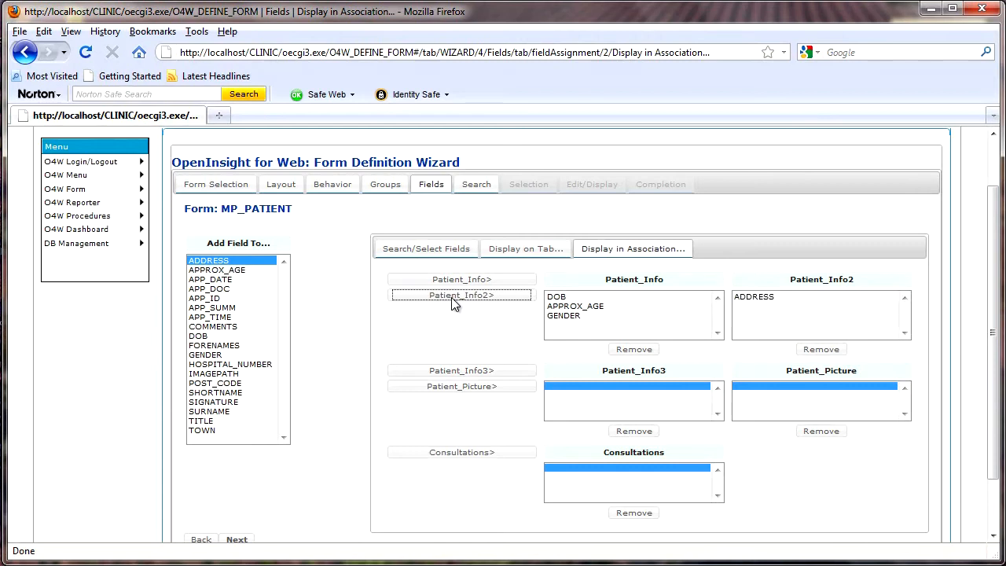
- Assign TOWN, POST_CODE and SIGNATURE to the Patient_Info3 association group, and IMAGEPATH to the Patient_Picture group
left_click(224, 431)
left_click(437, 371)
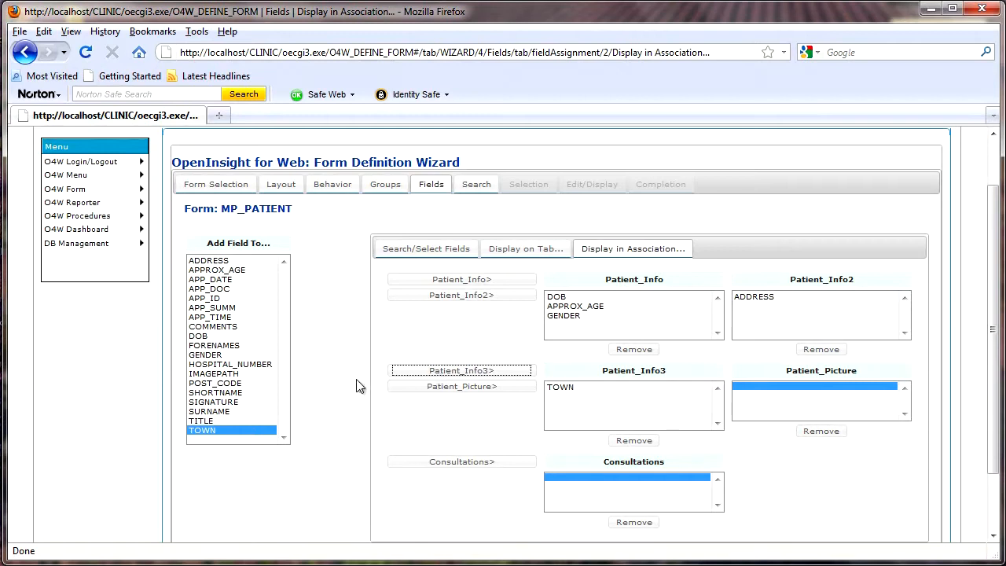
left_click(228, 384)
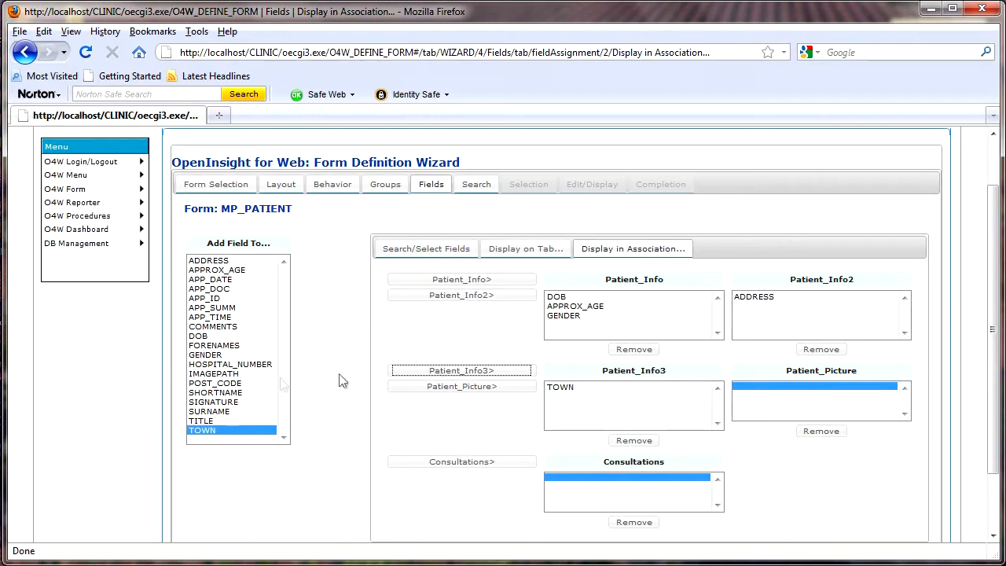
left_click(397, 373)
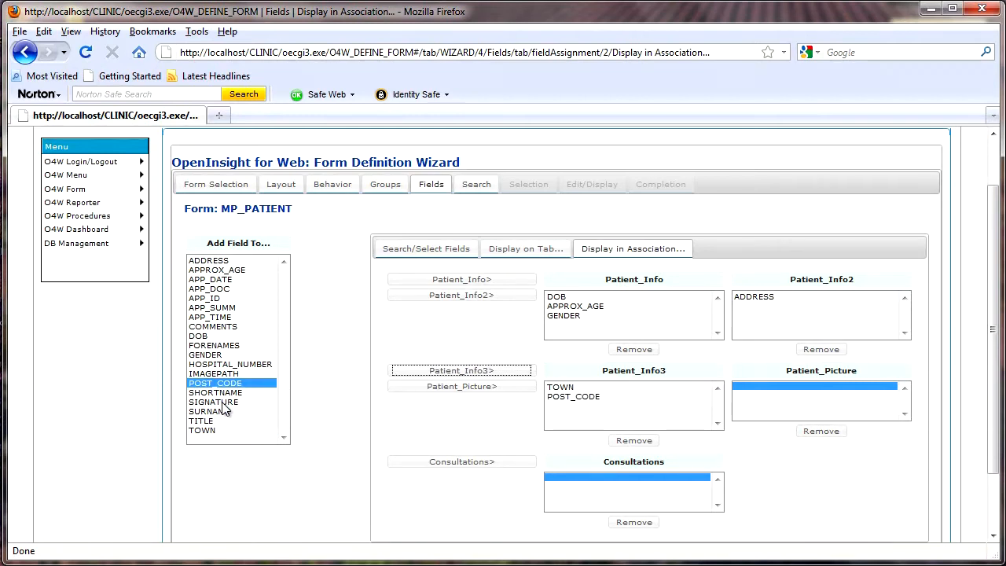
left_click(222, 402)
left_click(448, 374)
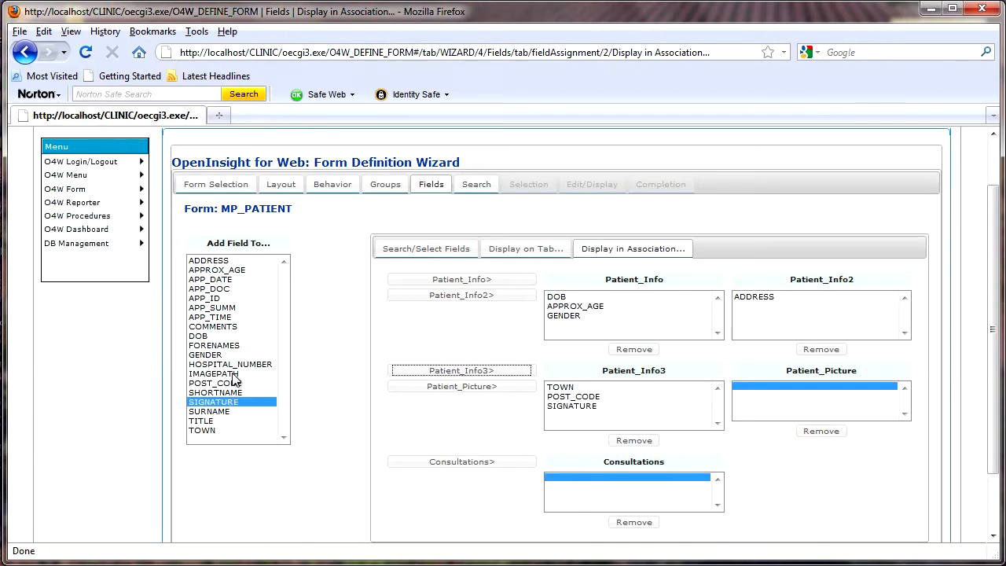
left_click(228, 374)
left_click(436, 390)
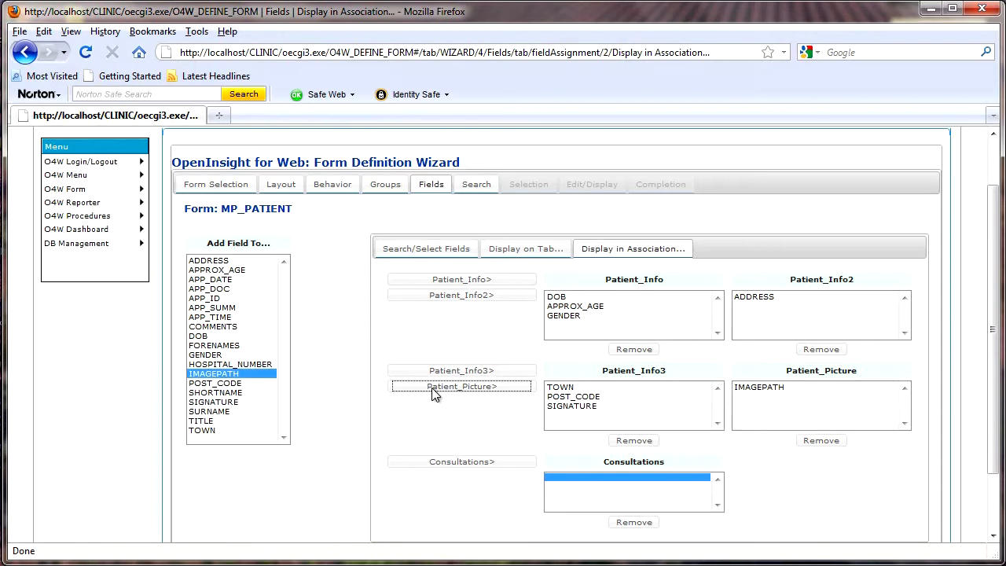
- Assign APP_ID, APP_DATE, APP_TIME, APP_DOC and APP_SUMM, in that order, to the Consultations association group
left_click(217, 299)
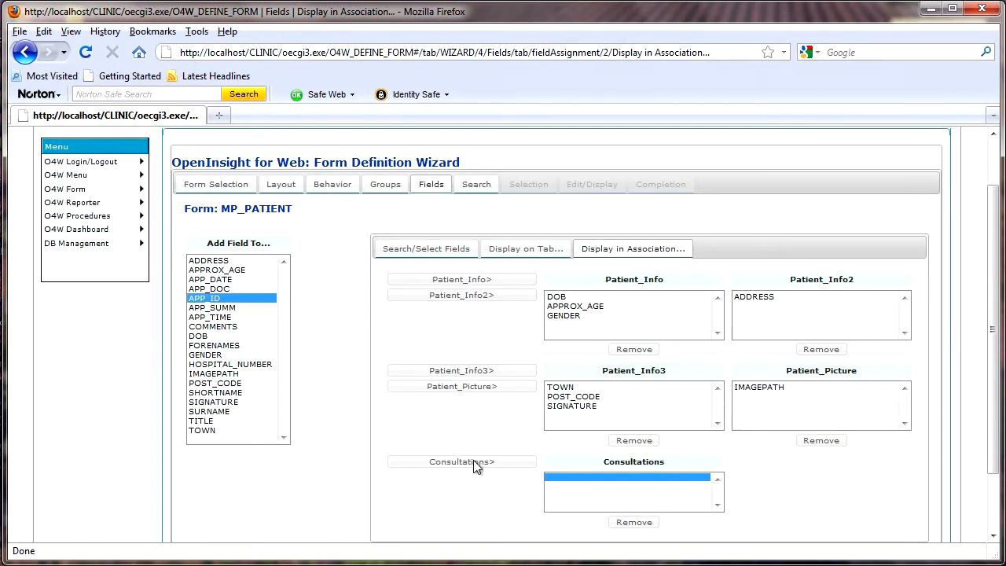
left_click(474, 463)
left_click(228, 280)
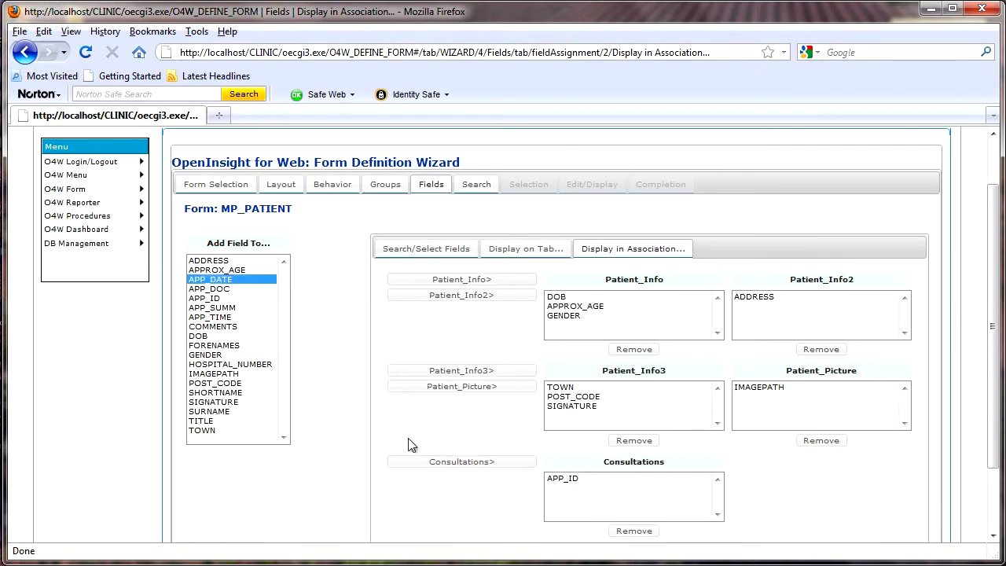
left_click(413, 462)
left_click(209, 317)
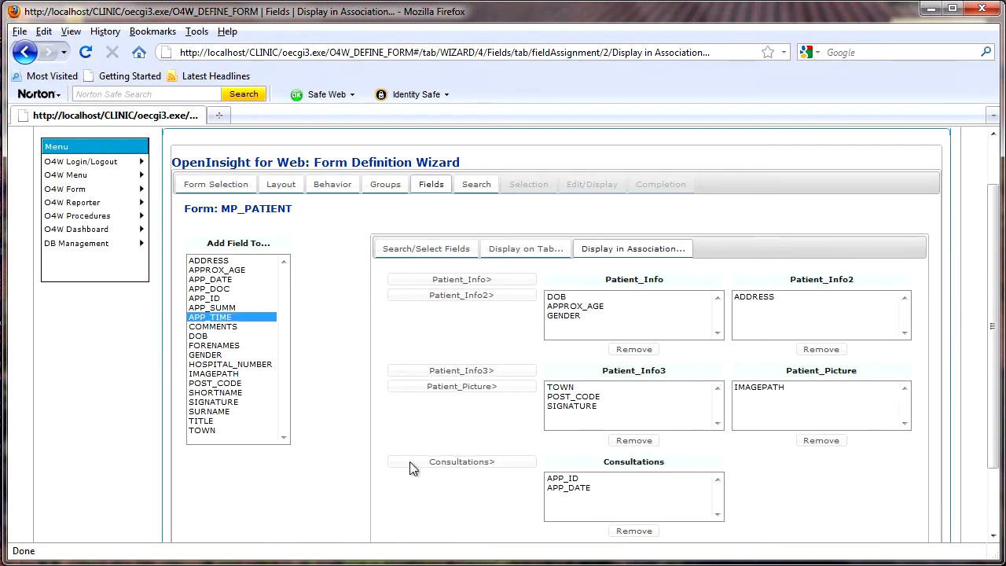
left_click(430, 464)
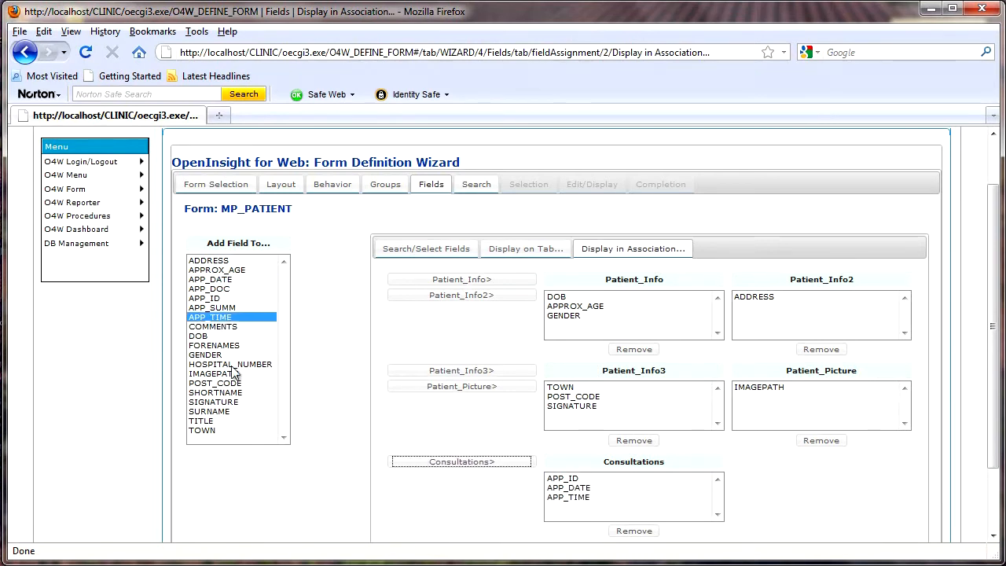
left_click(214, 289)
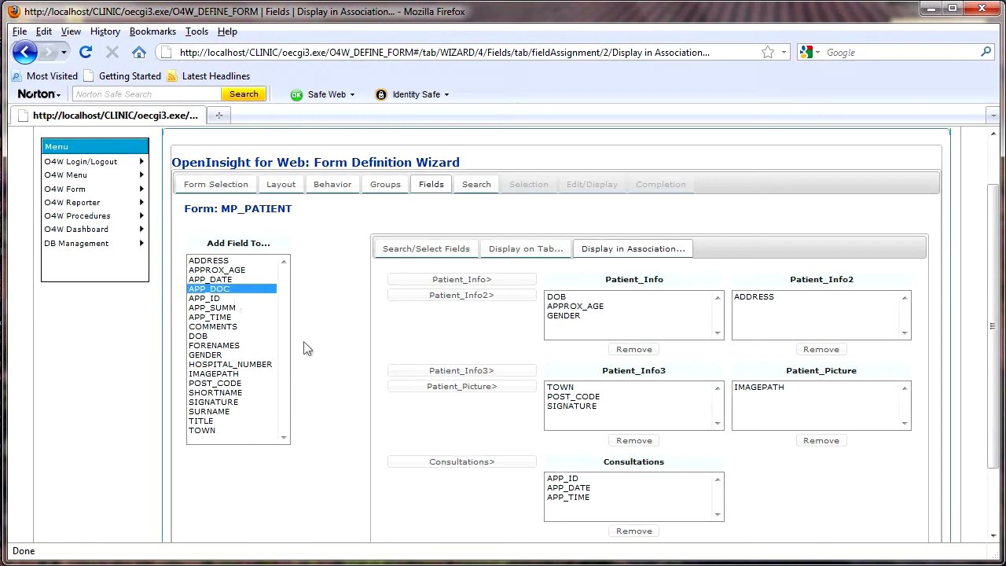
left_click(433, 464)
left_click(225, 310)
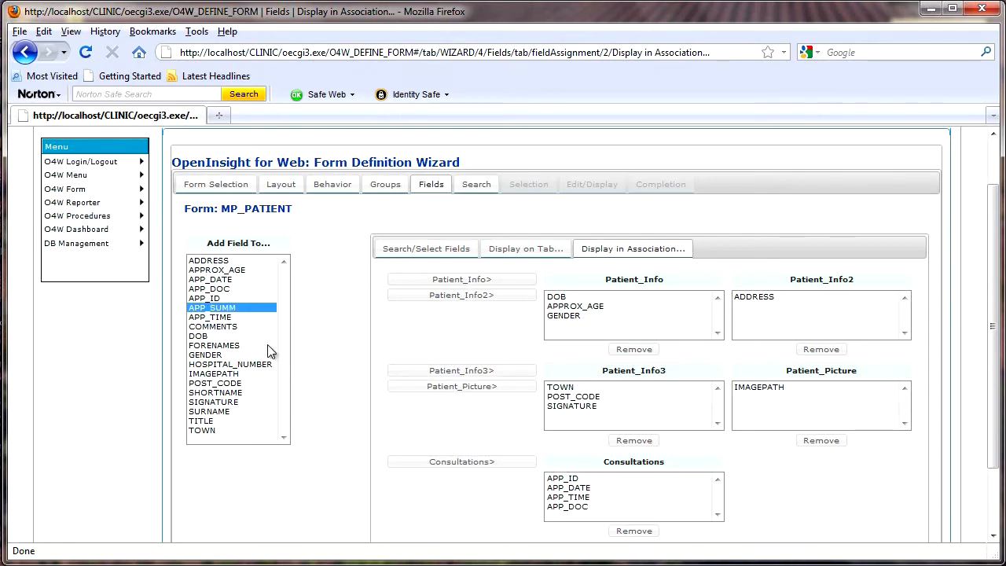
left_click(462, 463)
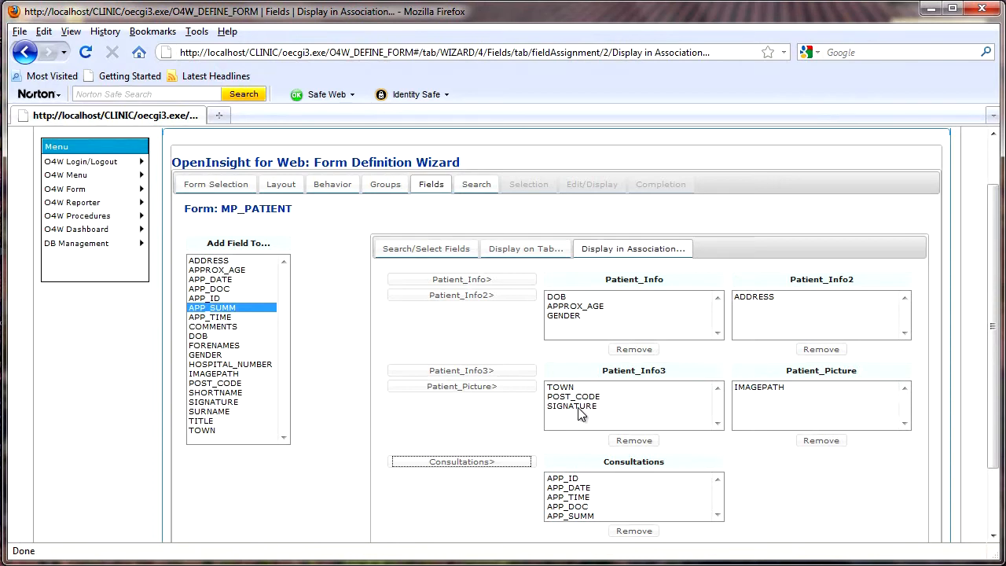
- Continue to the search settings and set the search type of SURNAME and TOWN to Case-Insensitive
scroll(510, 428, "down", 2)
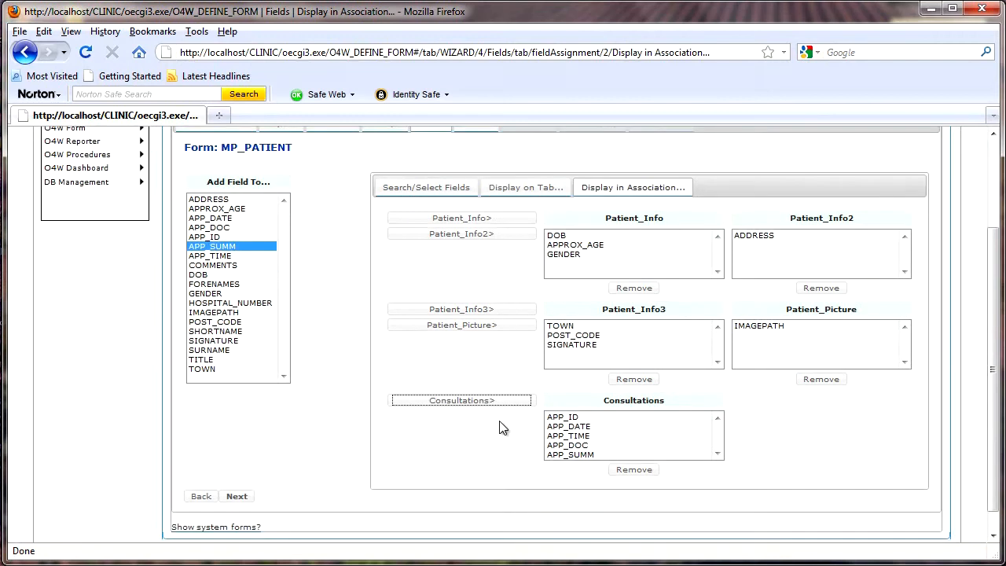
left_click(234, 497)
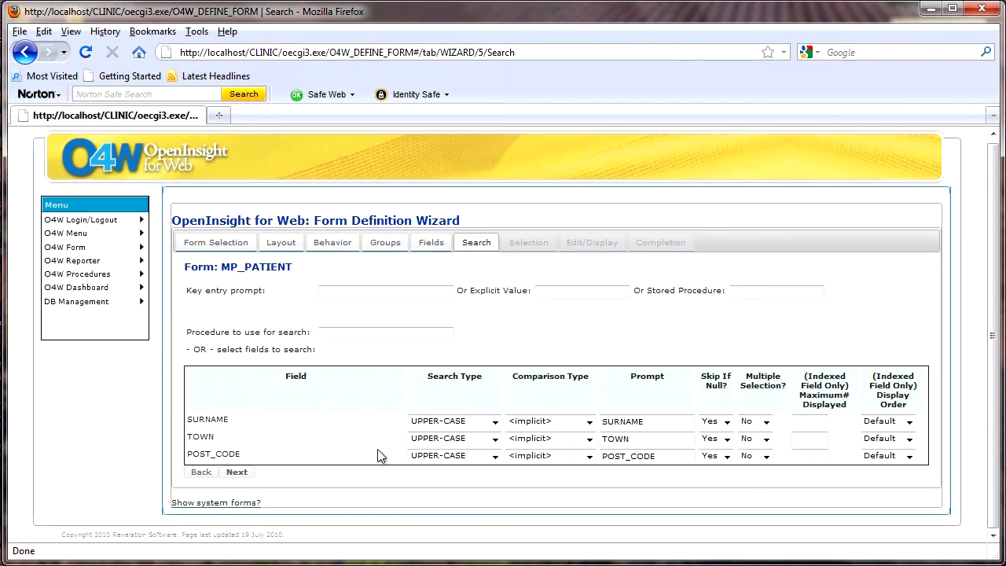
left_click(493, 425)
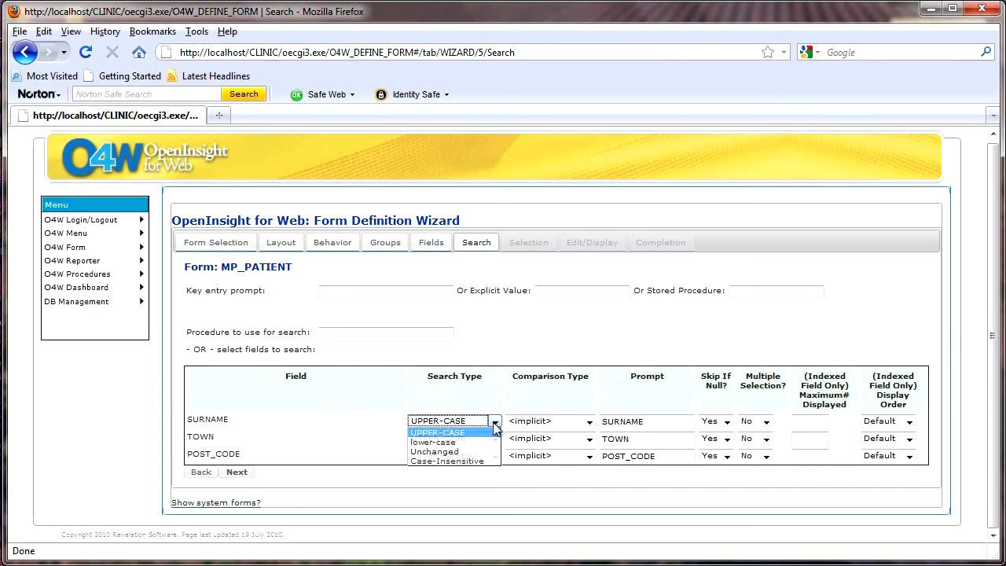
left_click(463, 461)
left_click(493, 439)
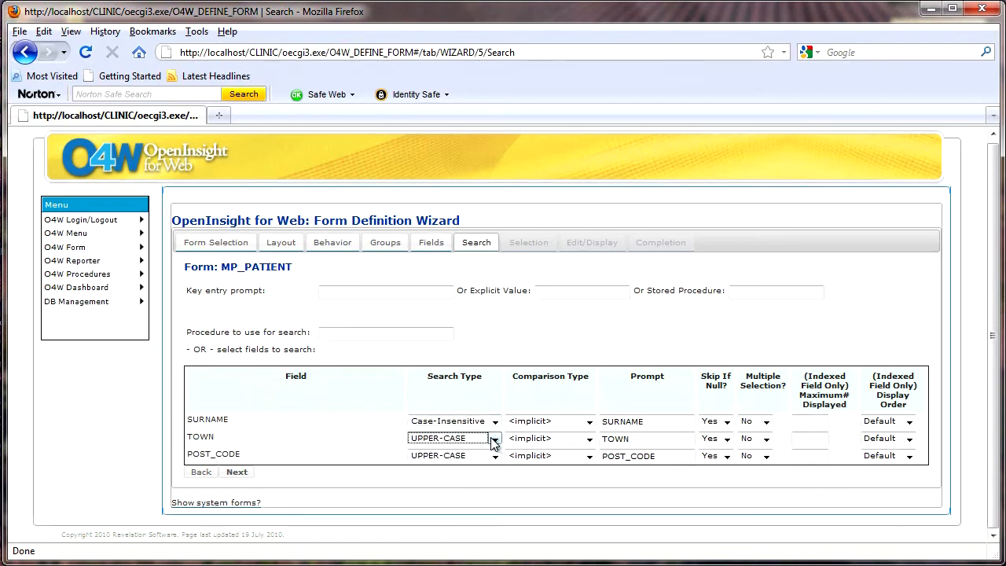
left_click(466, 480)
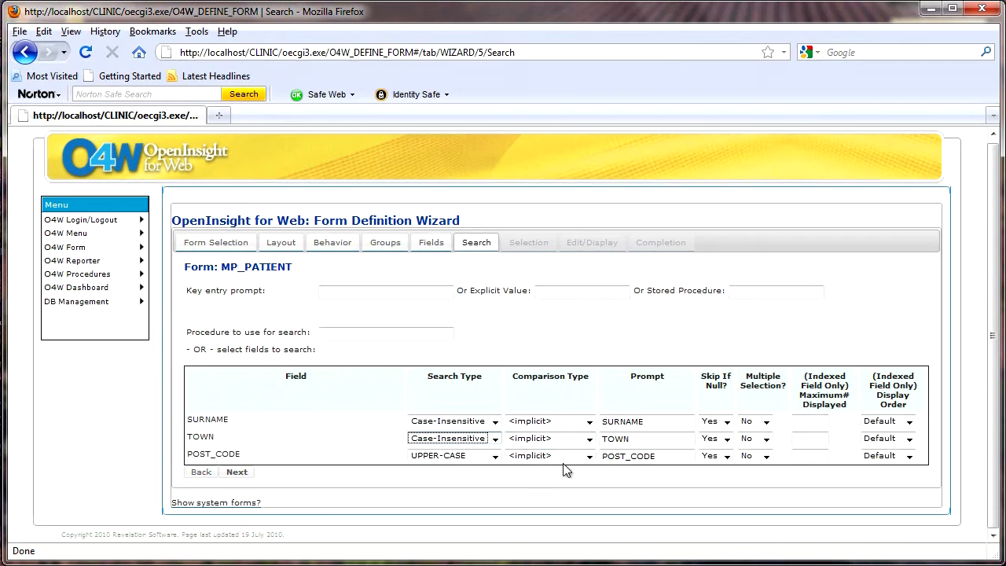
- Set the search prompts to "Enter a Surname" for SURNAME, "Enter a Town" for TOWN and "Enter a Post Code" for POST_CODE
double_click(655, 423)
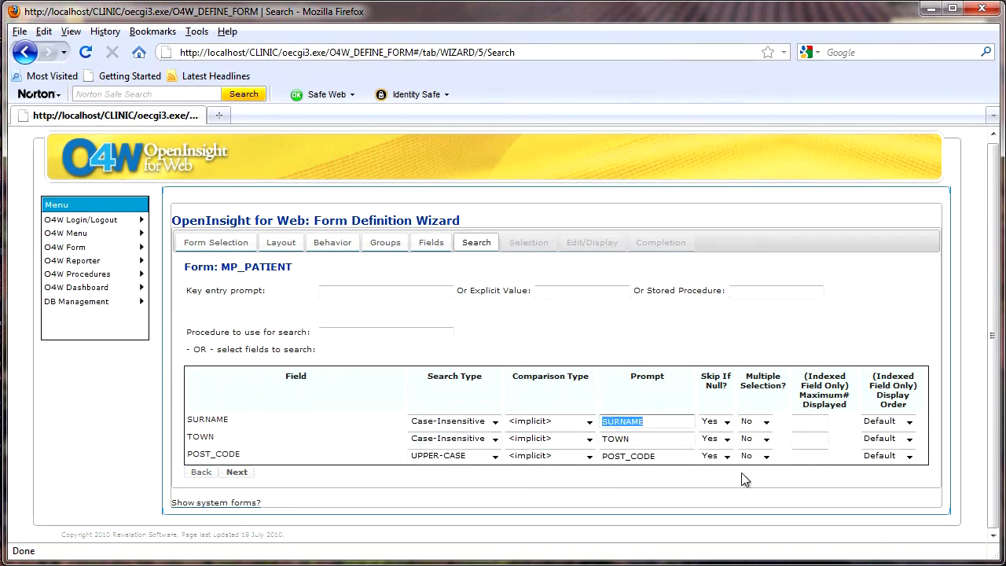
type("Enter a Surname")
double_click(660, 437)
type("En")
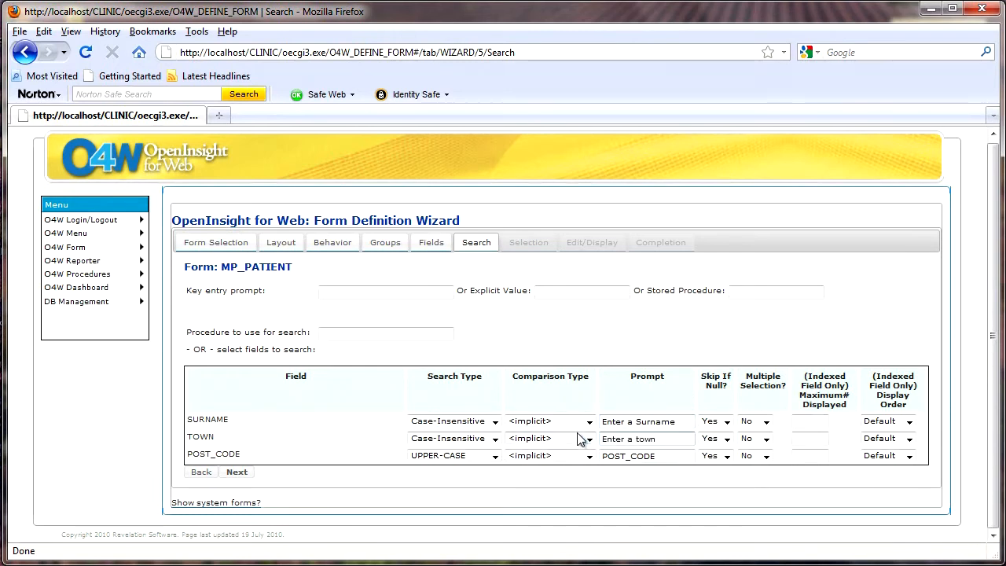
key("BackSpace")
type("T")
double_click(603, 459)
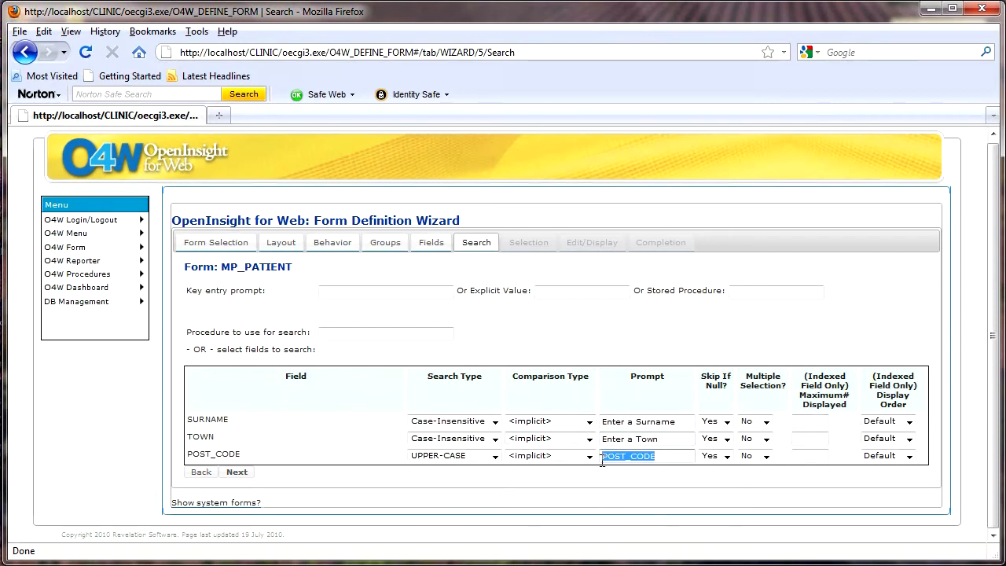
type("Enter a Post Code")
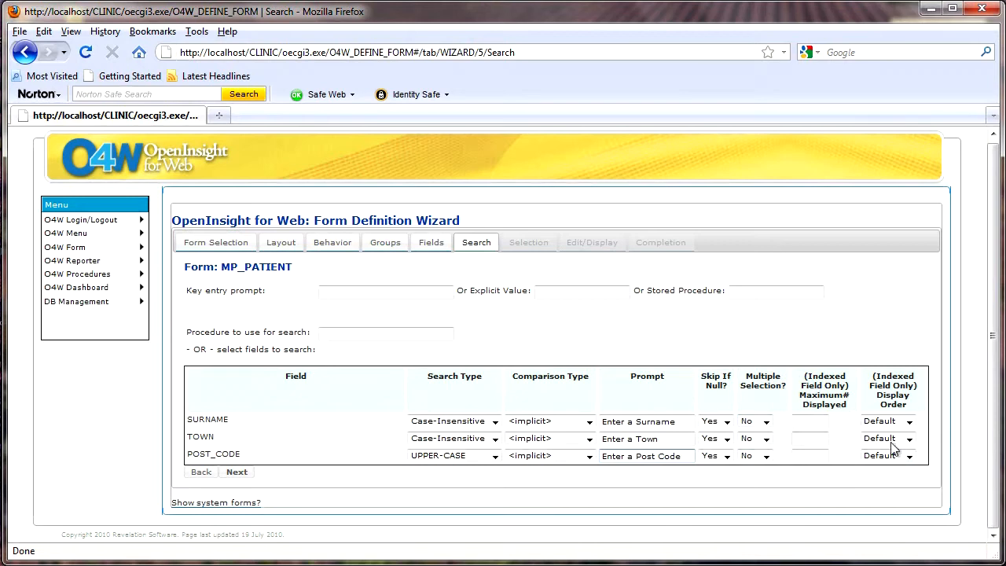
- Continue to the fields displayed after search and label HOSPITAL_NUMBER as "Patient No."
left_click(236, 471)
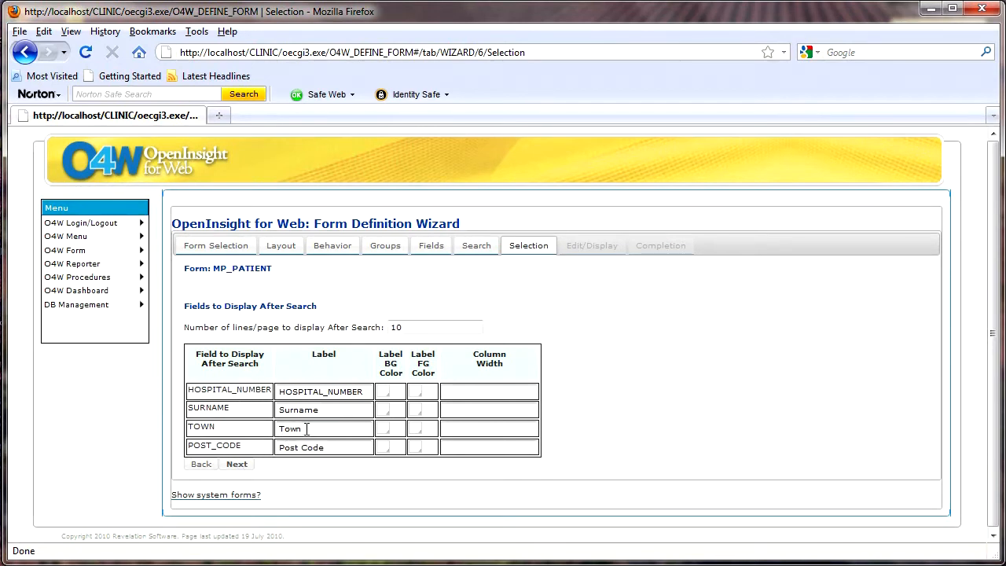
double_click(328, 391)
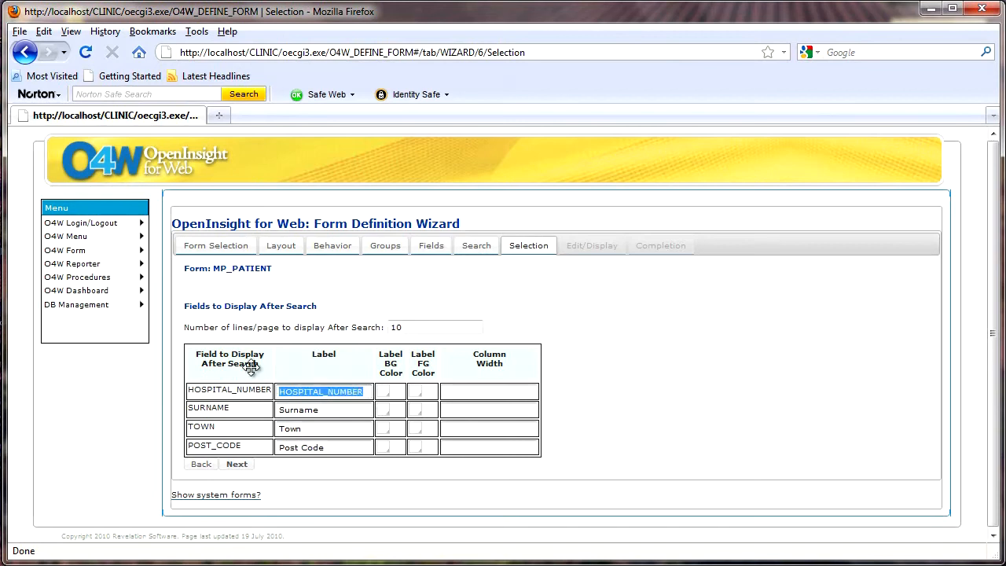
type("Patient No.")
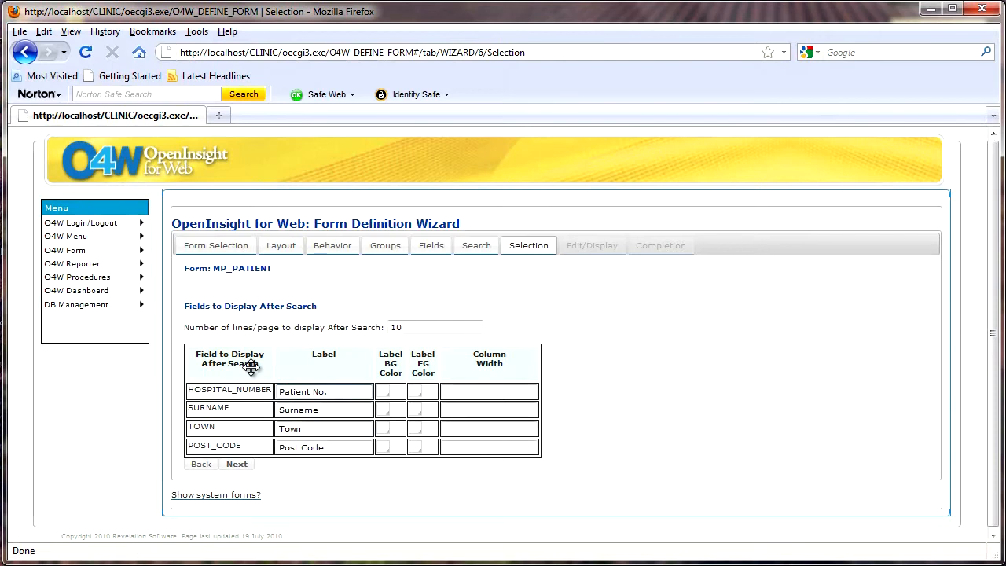
- Set the label background colour to sea green for HOSPITAL_NUMBER, SURNAME, TOWN and POST_CODE in the search results
left_click(387, 399)
left_click(449, 437)
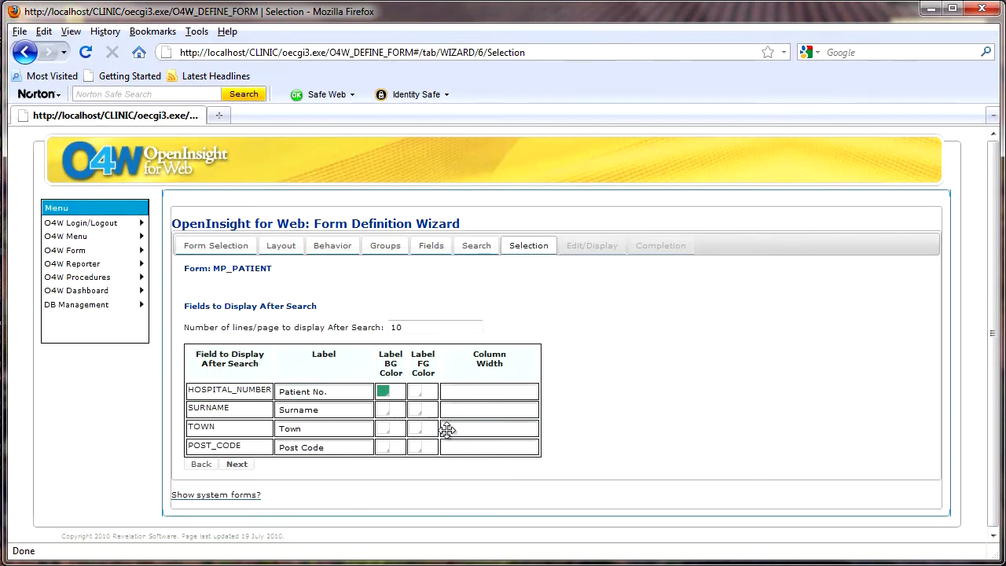
left_click(385, 412)
left_click(439, 446)
left_click(397, 431)
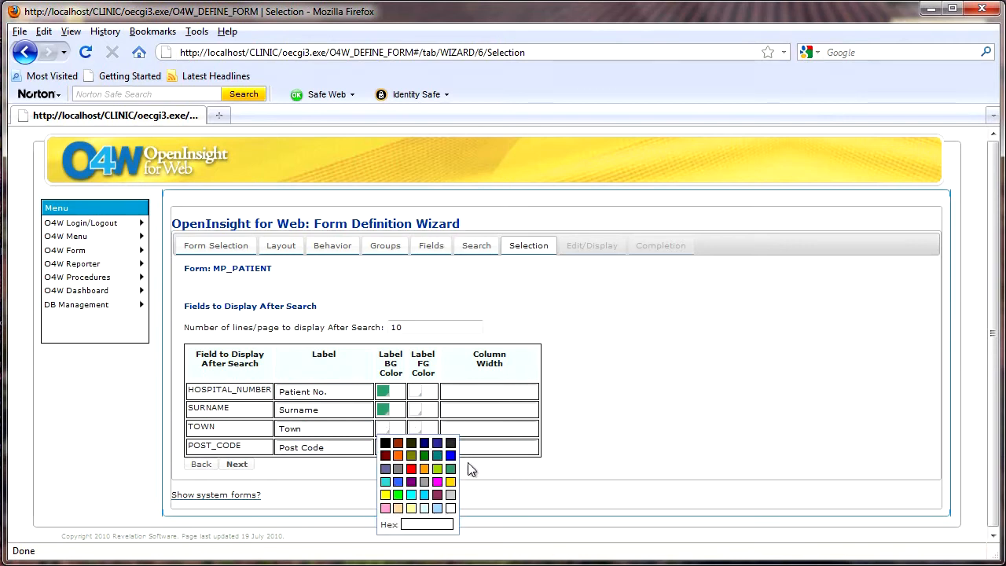
left_click(450, 469)
left_click(384, 448)
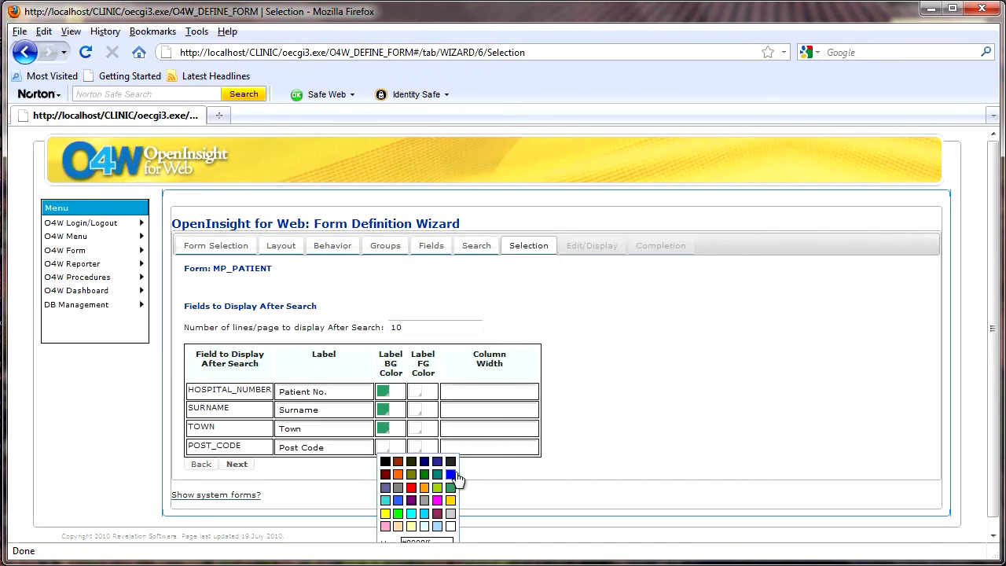
left_click(451, 488)
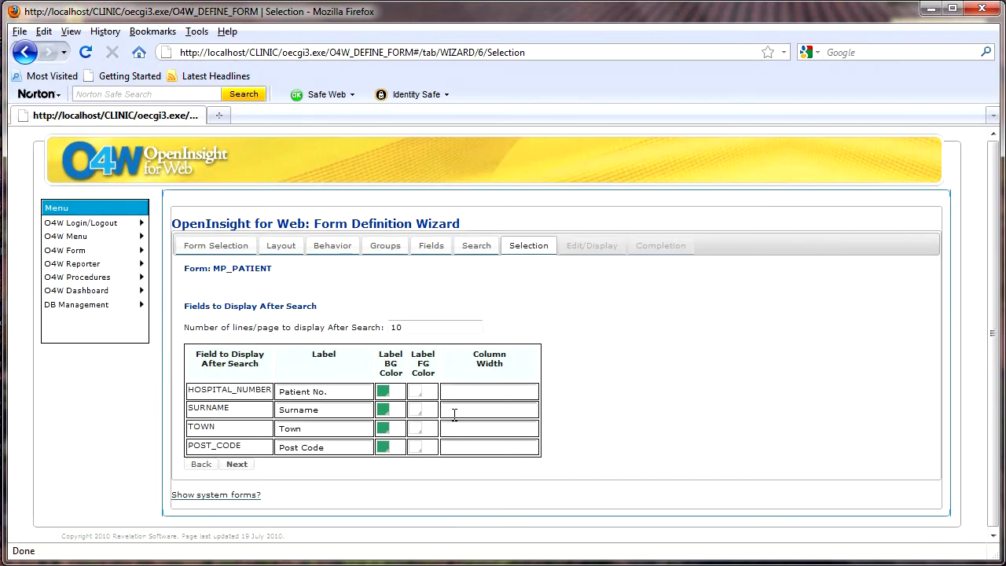
- Set the column width to 100 for HOSPITAL_NUMBER, SURNAME, TOWN and POST_CODE in the search results
left_click(469, 395)
type("100")
key("Tab")
key("Tab")
type("100")
key("Tab")
type("11")
key("BackSpace")
key("BackSpace")
type("Town")
key("Tab")
type("100")
key("Tab")
key("Tab")
type("100")
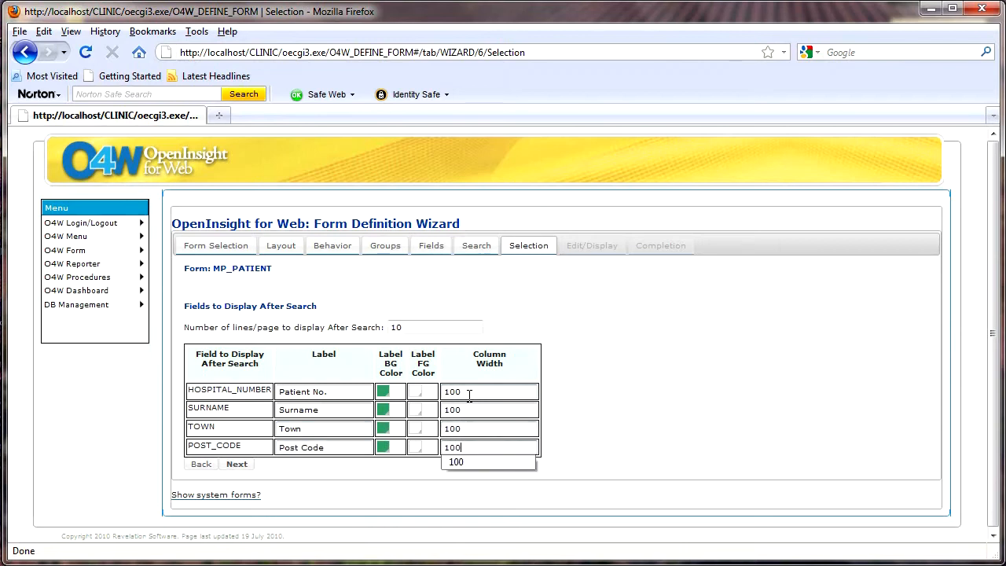
left_click(567, 417)
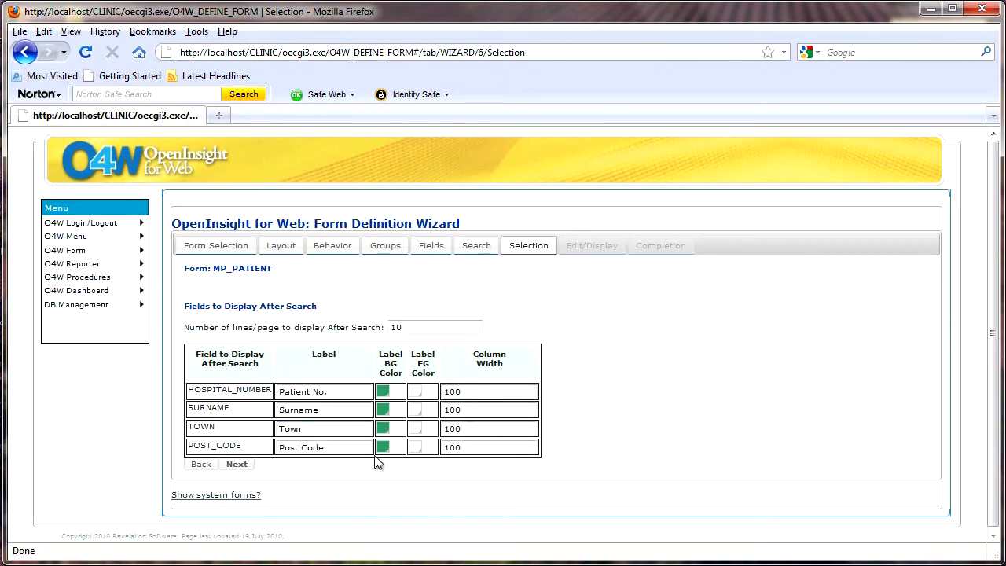
- Continue to the edit/display settings and change the HOSPITAL_NUMBER label on All Pages to "Patient No."
left_click(237, 465)
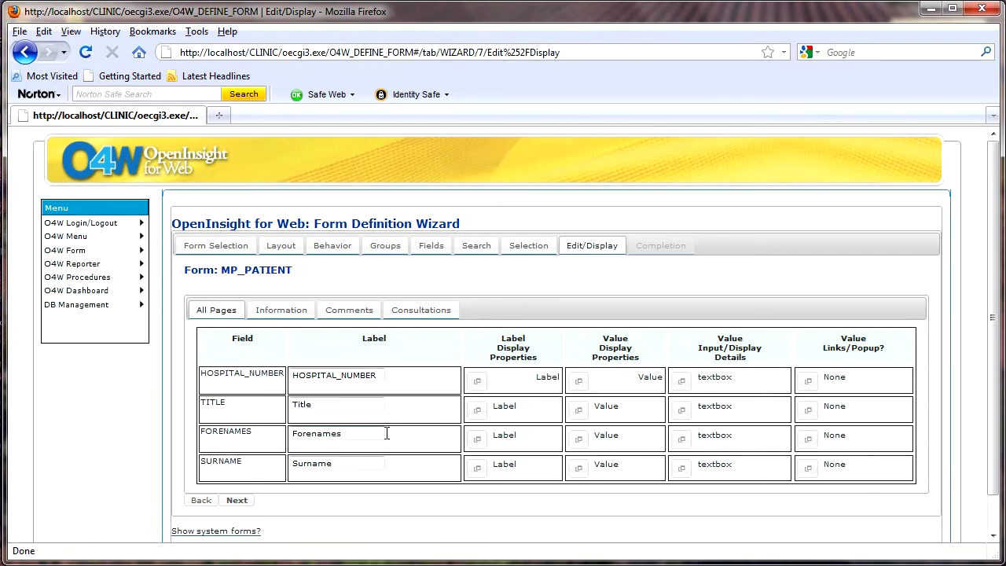
left_click_drag(385, 375, 238, 375)
type("Patient No.")
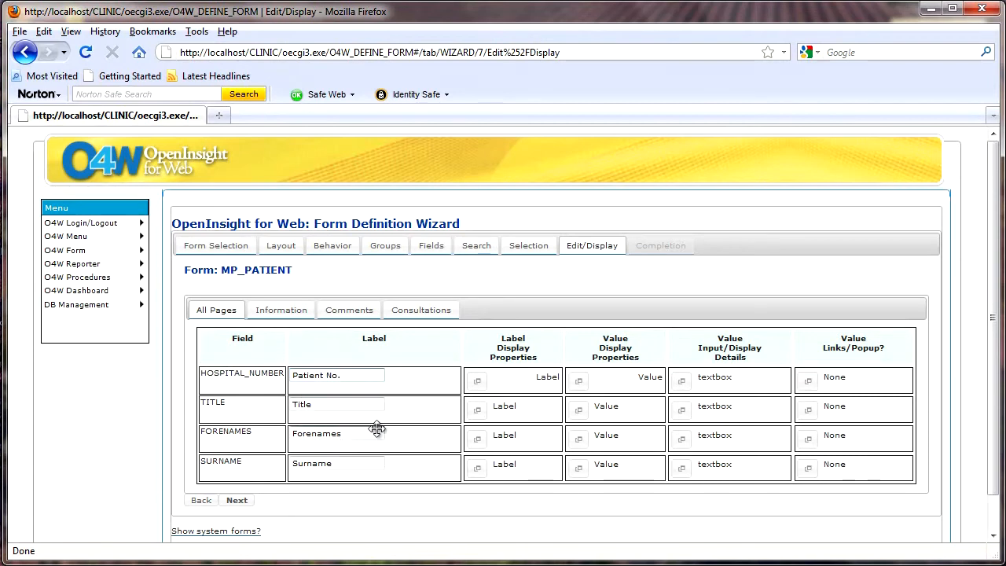
- Give the HOSPITAL_NUMBER label a sea green background and left alignment, apply these properties to all labels on All Pages, and save
left_click(477, 383)
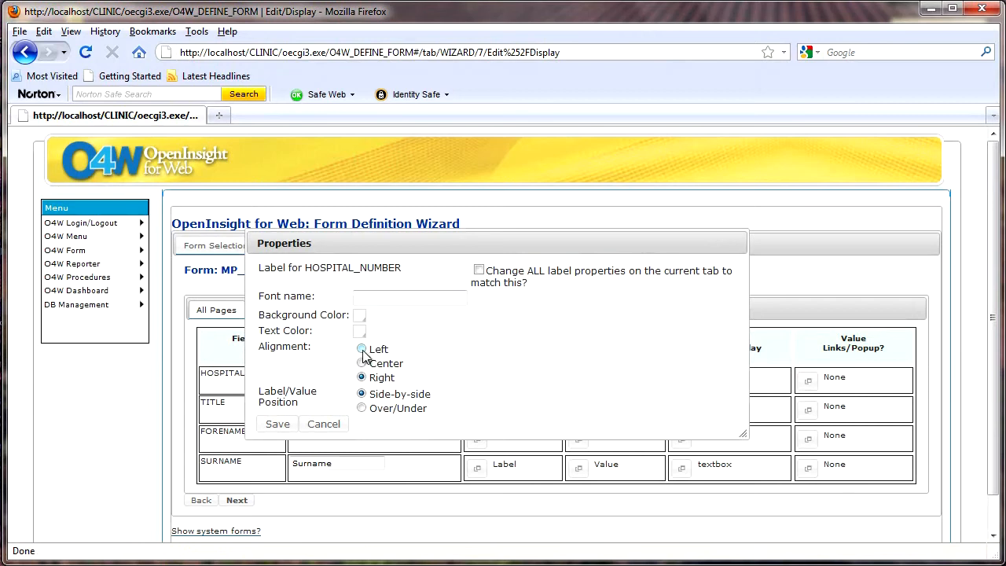
left_click(359, 316)
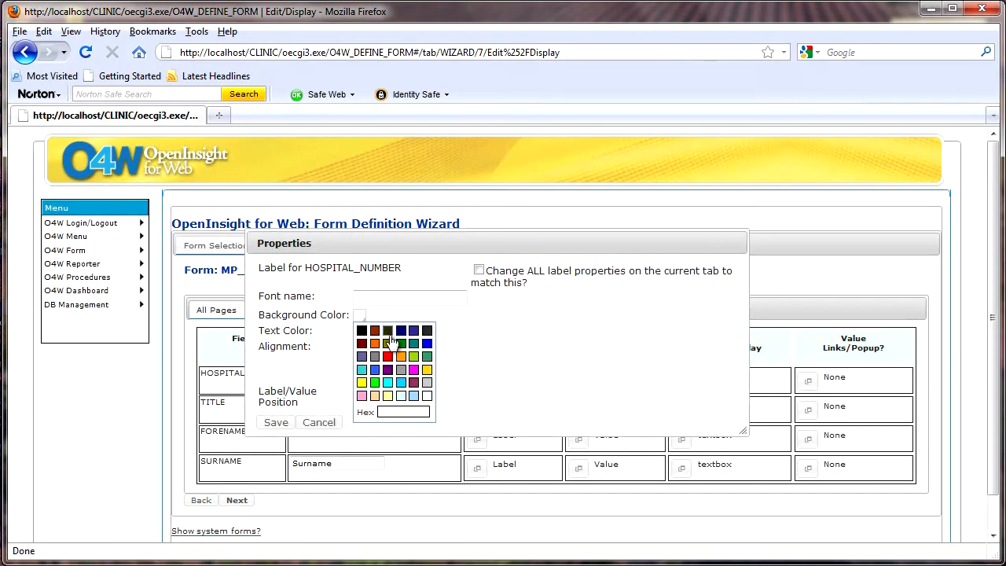
left_click(427, 355)
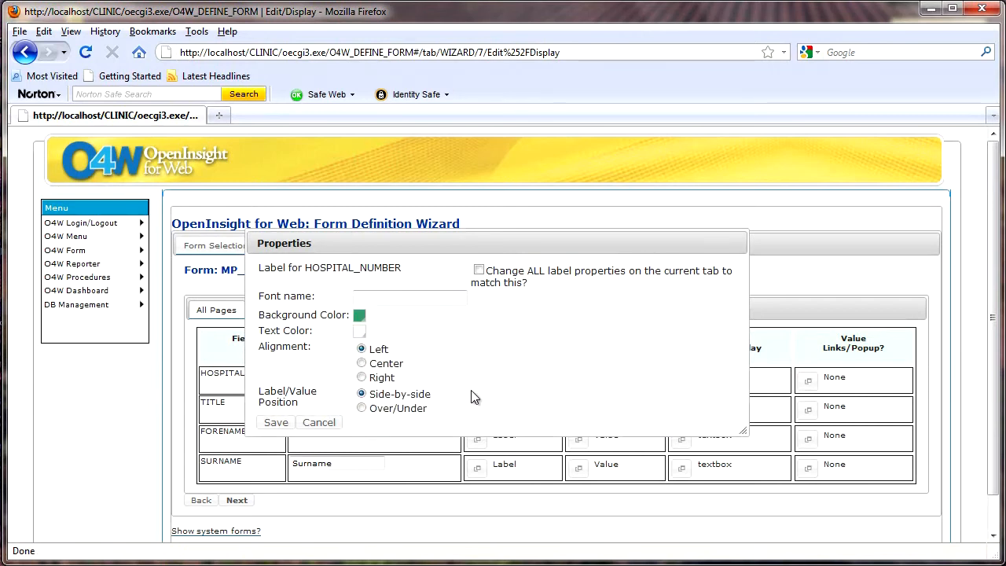
left_click(478, 270)
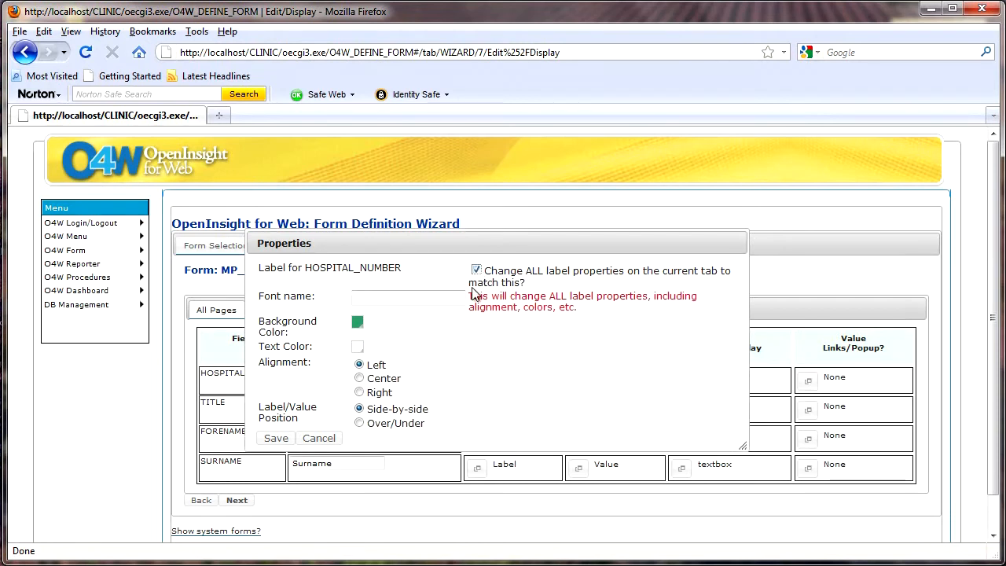
left_click(276, 440)
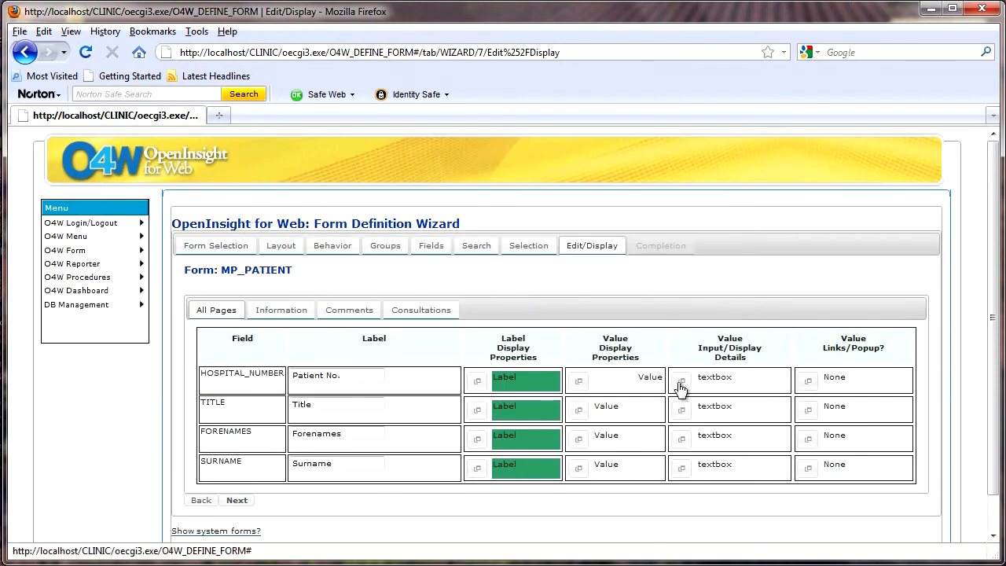
- Set the text alignment of the HOSPITAL_NUMBER value to Left and save its display properties
left_click(580, 383)
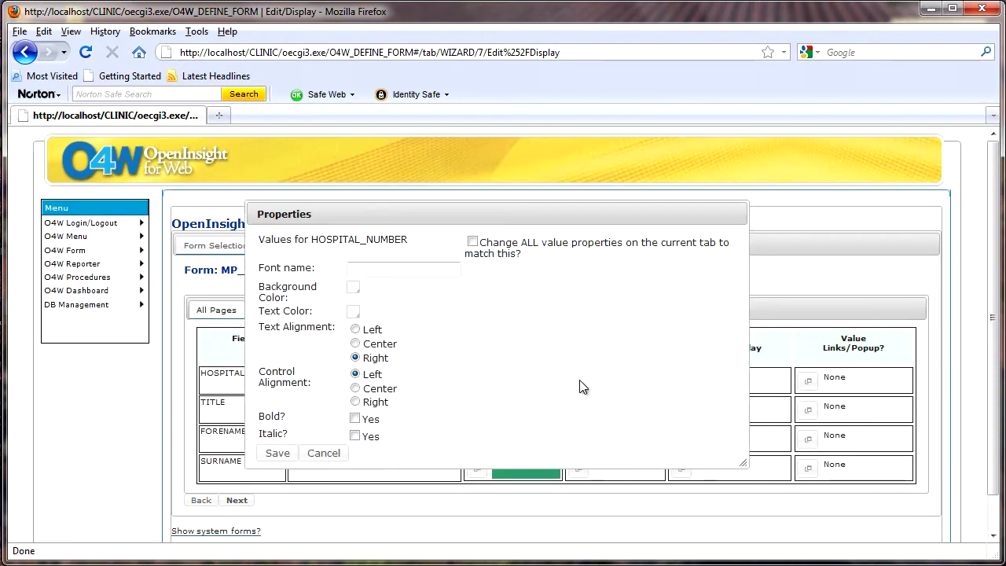
left_click(355, 329)
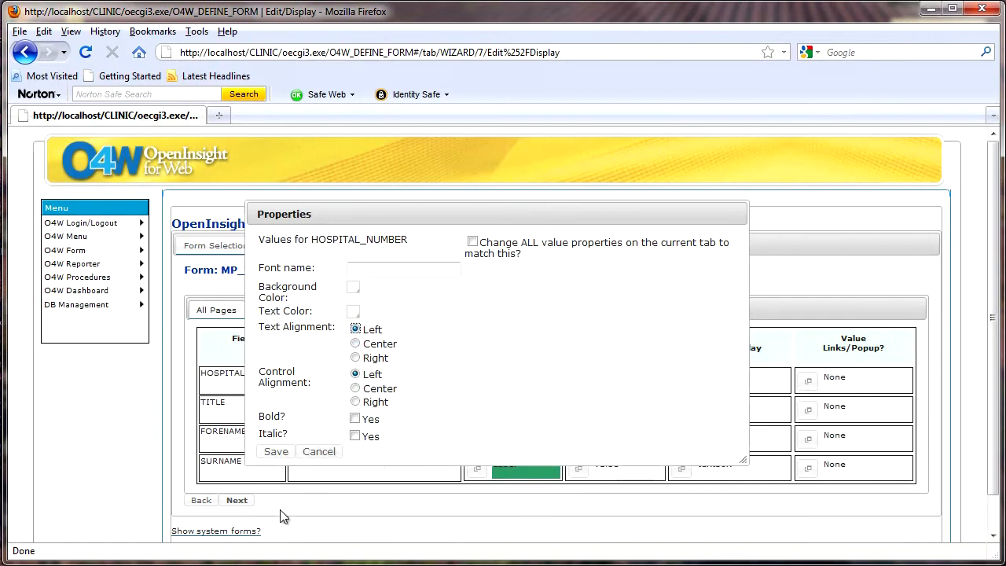
left_click(276, 454)
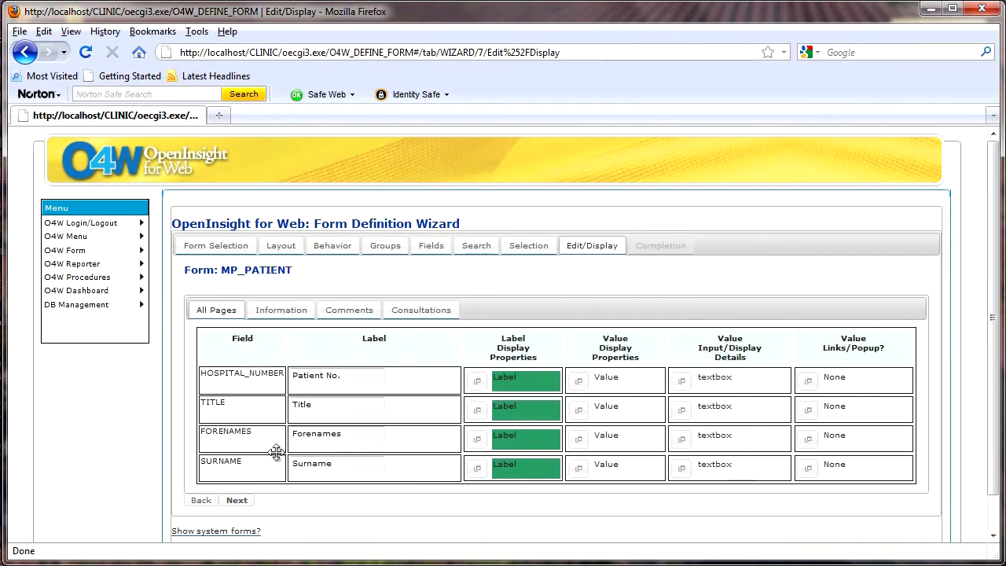
- Set the input size of the HOSPITAL_NUMBER value to 40 characters and save its input details
left_click(681, 381)
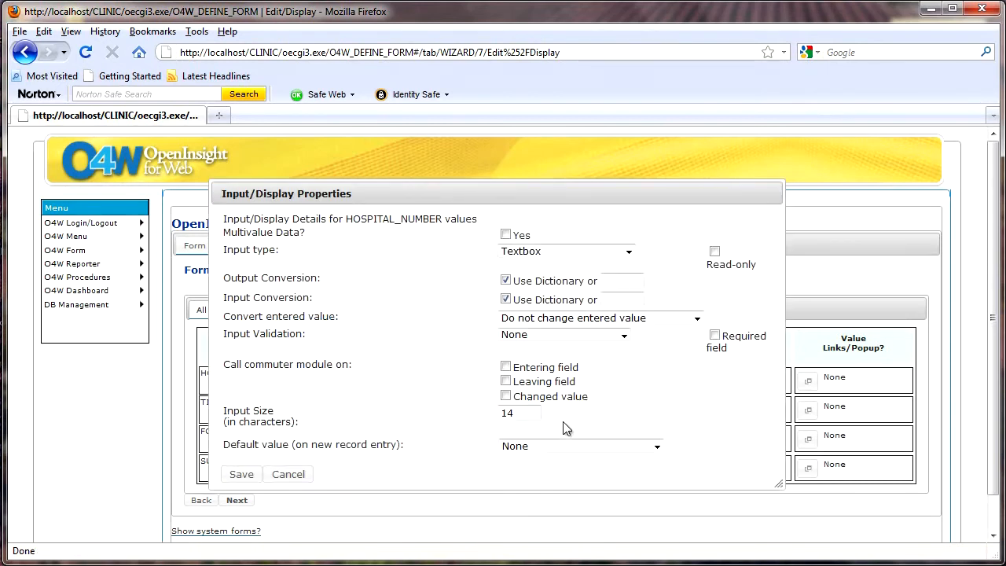
left_click_drag(524, 415, 475, 421)
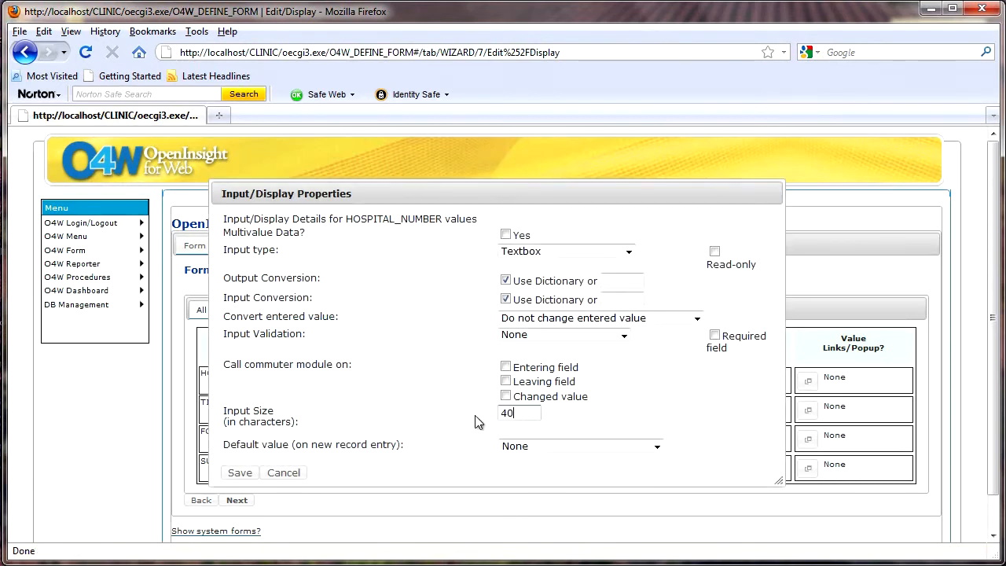
left_click(240, 474)
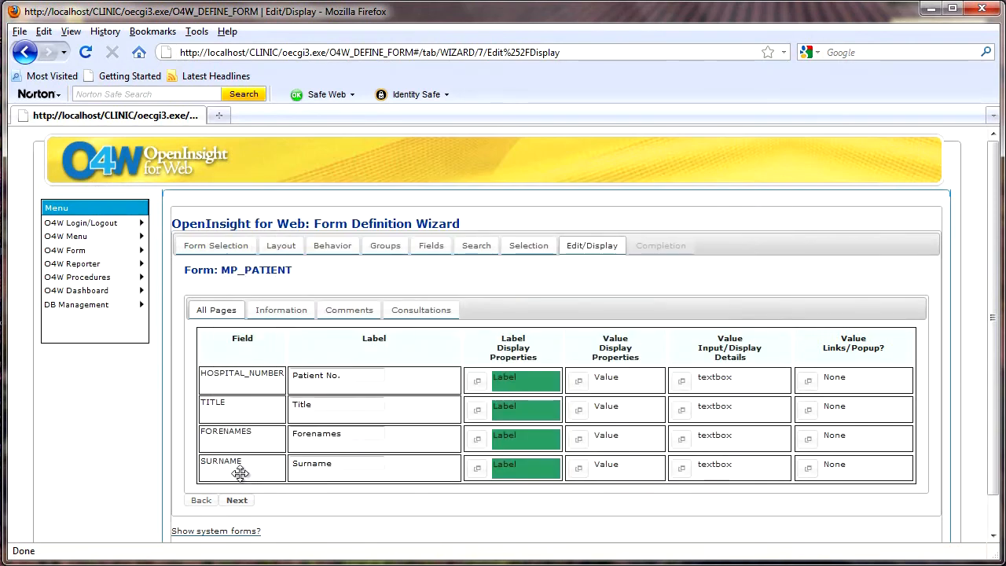
- Change the input type of the TITLE value to Listbox and give new records the explicit default value "Mr"
left_click(683, 411)
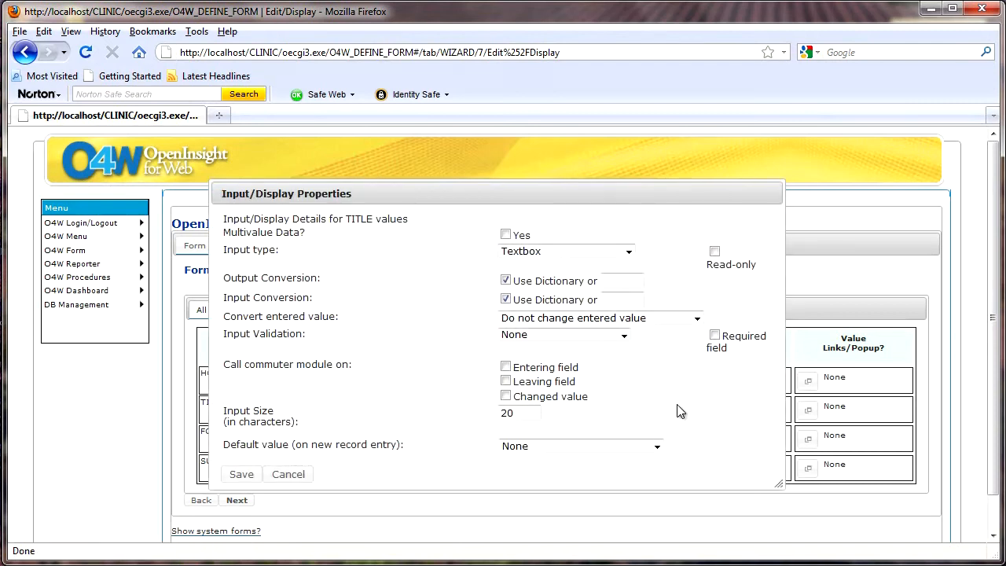
left_click(629, 252)
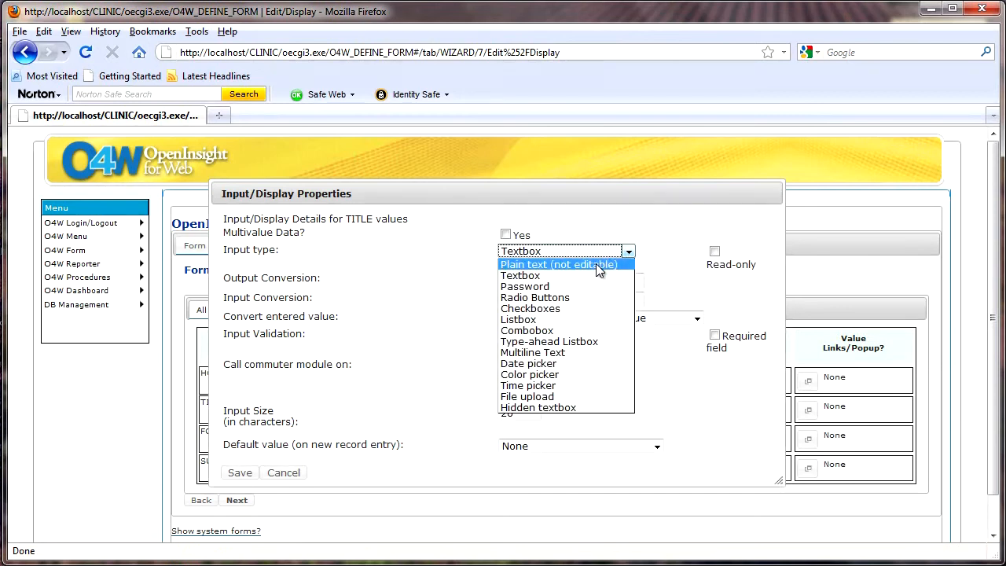
left_click(550, 319)
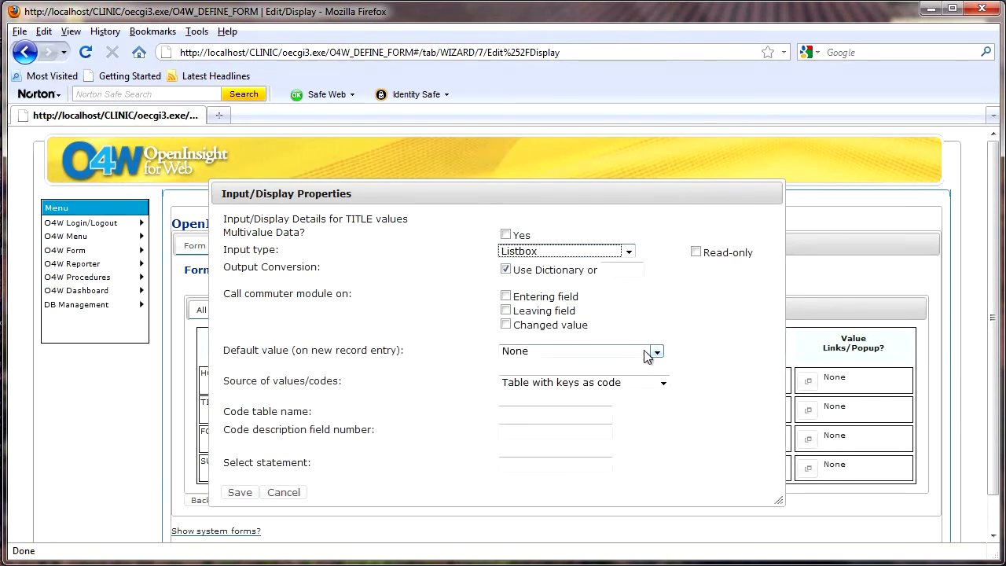
left_click(657, 353)
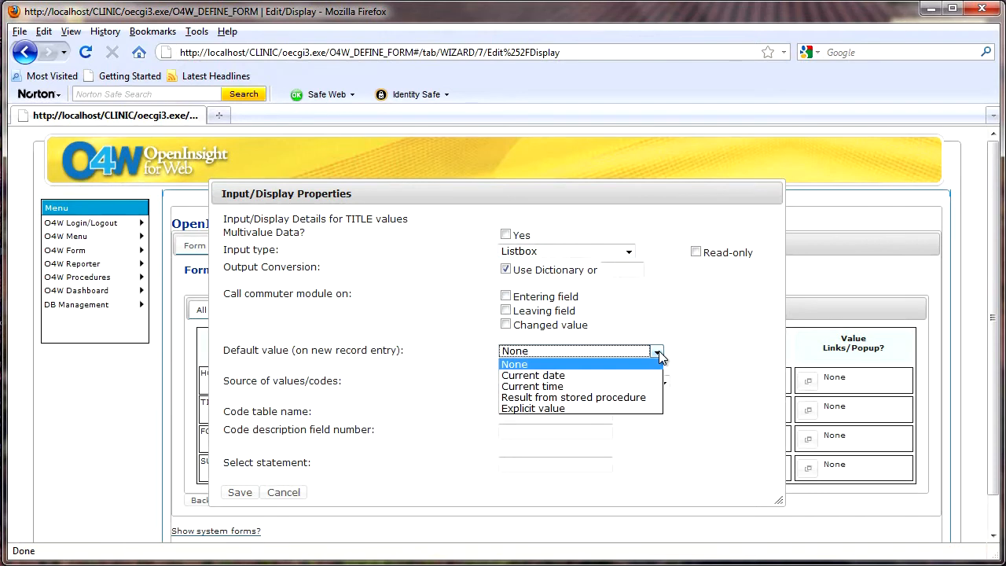
left_click(571, 408)
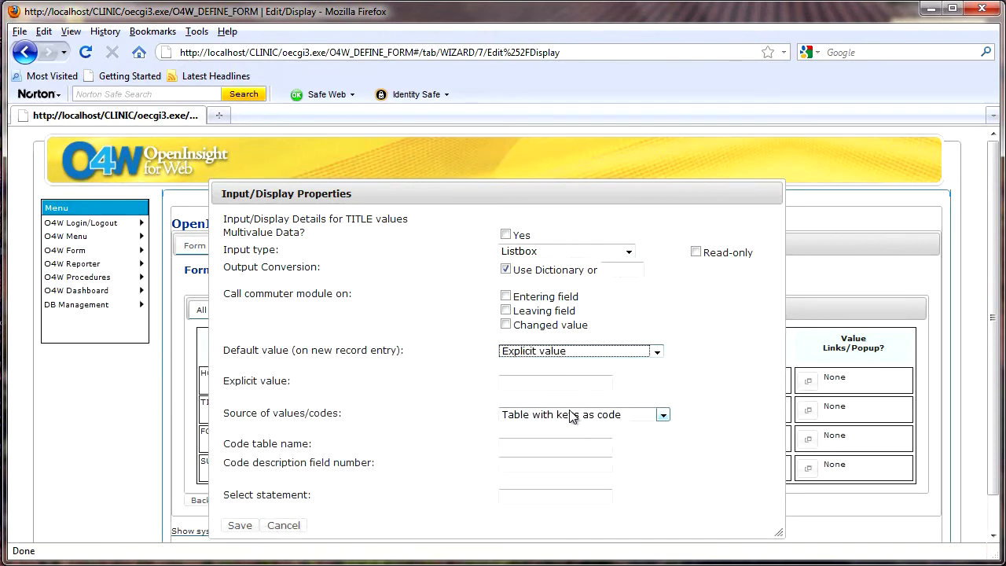
left_click(531, 386)
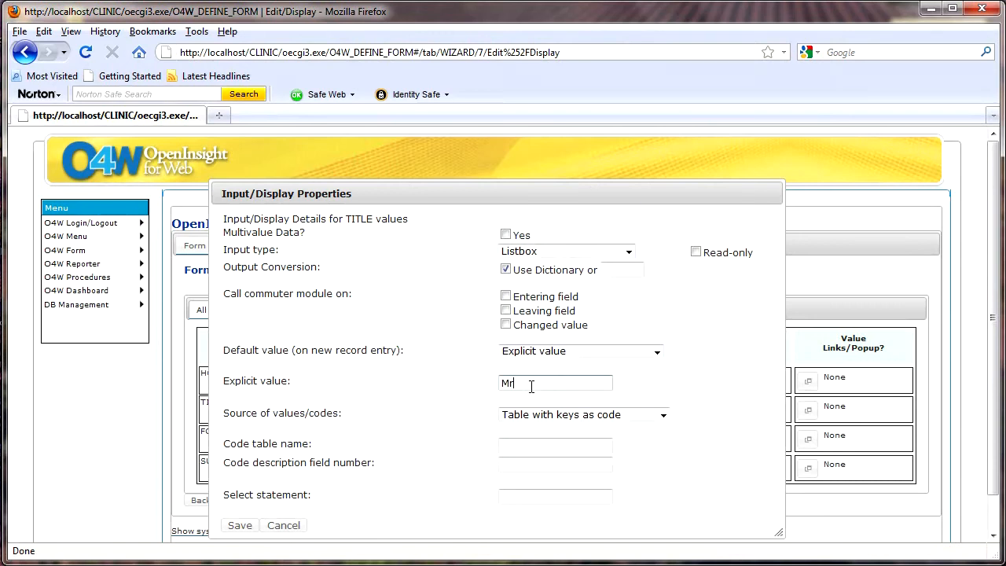
- Source the TITLE listbox from a table with specific code record: table MP_O4WCODES, description field 1, record TITLES, code field 2, and save
left_click(663, 417)
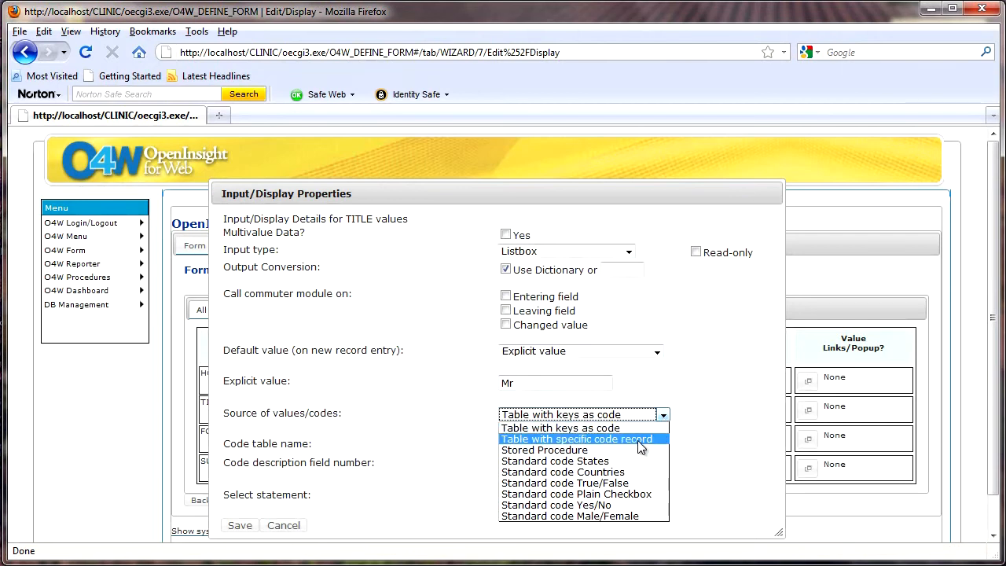
left_click(641, 440)
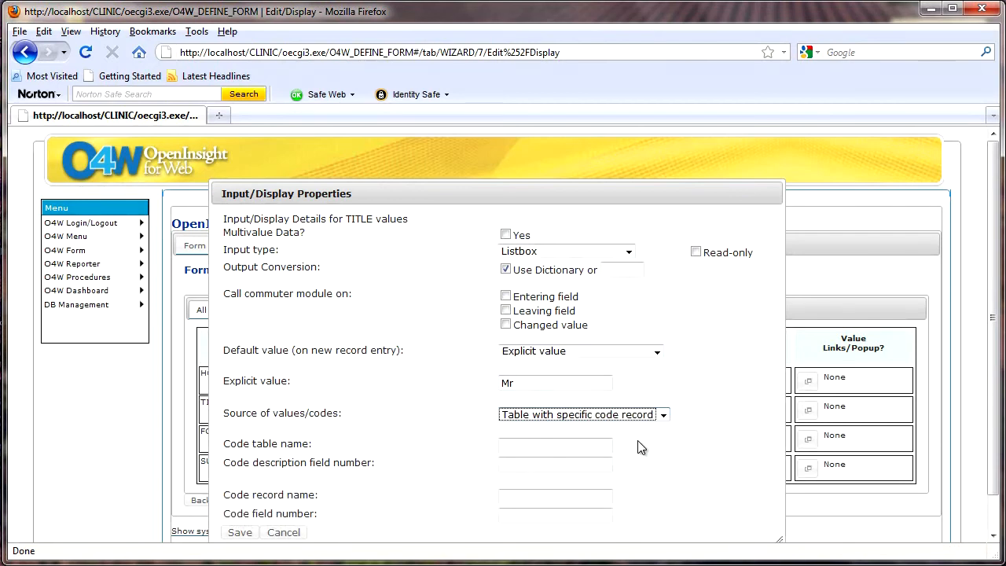
left_click(541, 448)
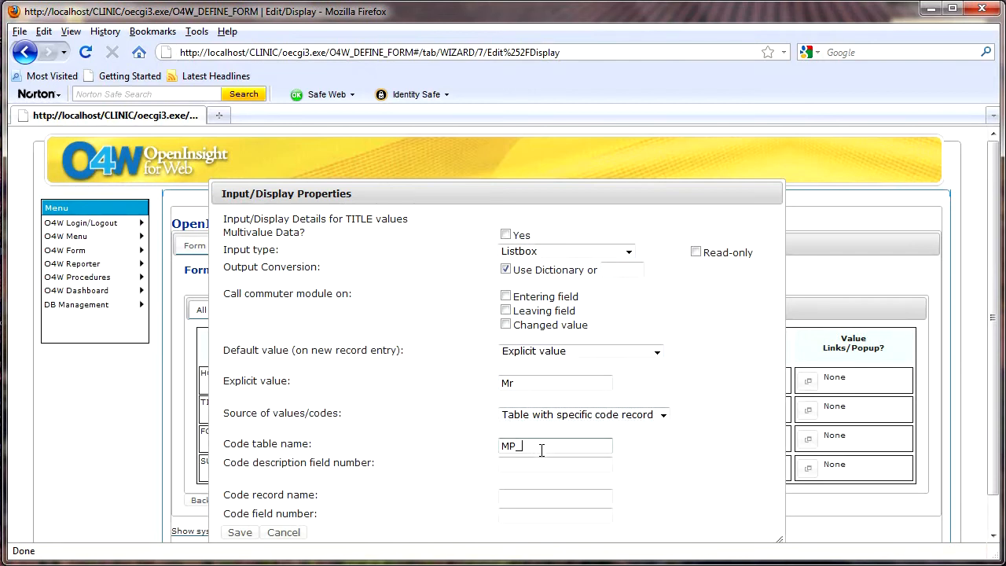
type("MP_O4WCODES")
key("Tab")
key("Tab")
type("TITLE")
key("Tab")
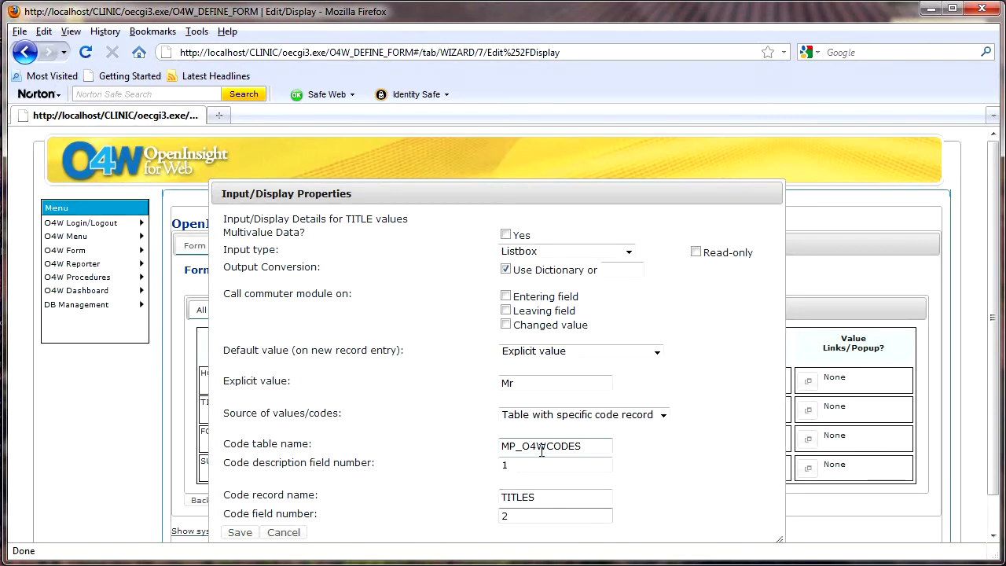
left_click(240, 534)
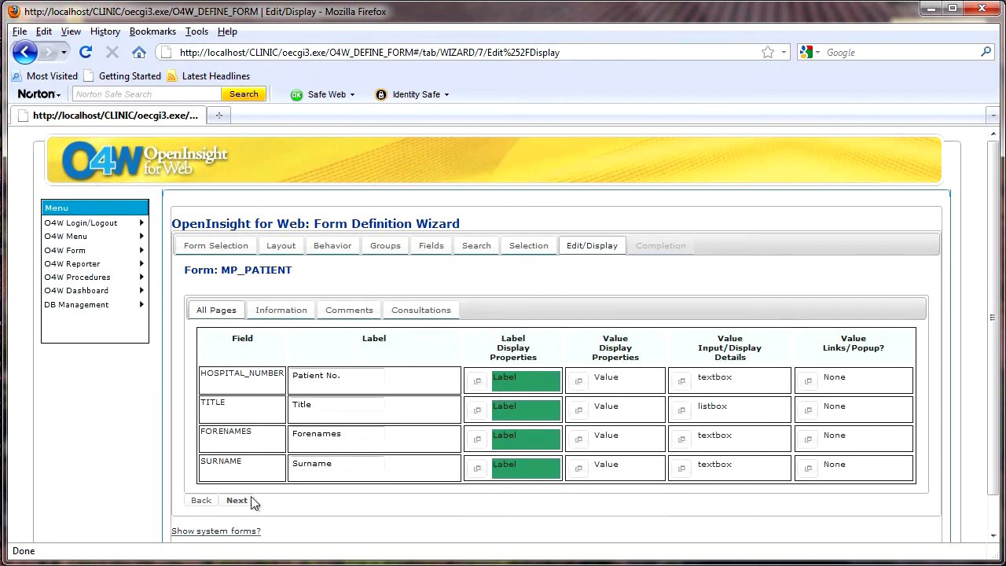
- Reorder the Information page fields as DOB, APPROX_AGE, GENDER, ADDRESS, TOWN, POST_CODE, SIGNATURE, IMAGEPATH
left_click(283, 311)
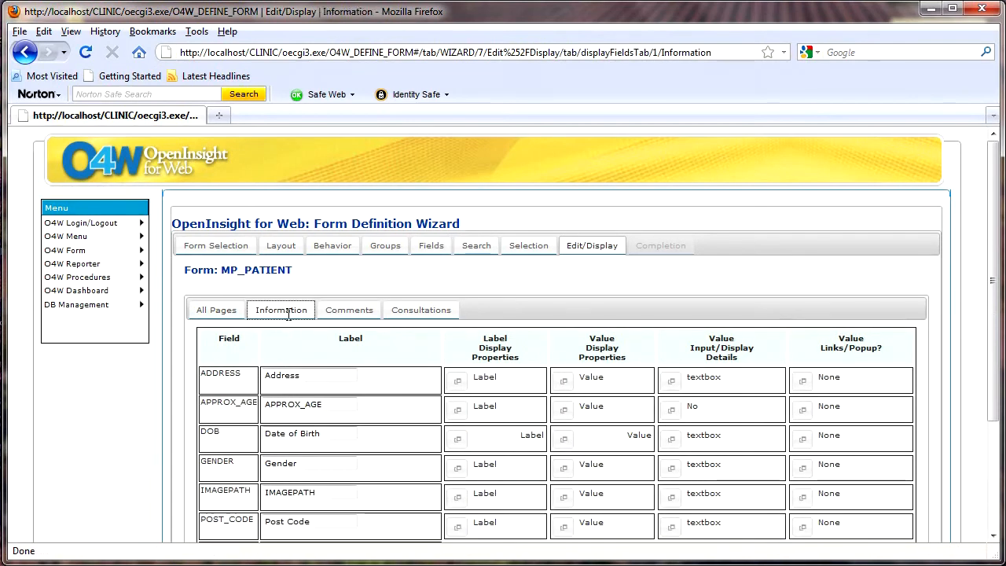
scroll(314, 402, "down", 3)
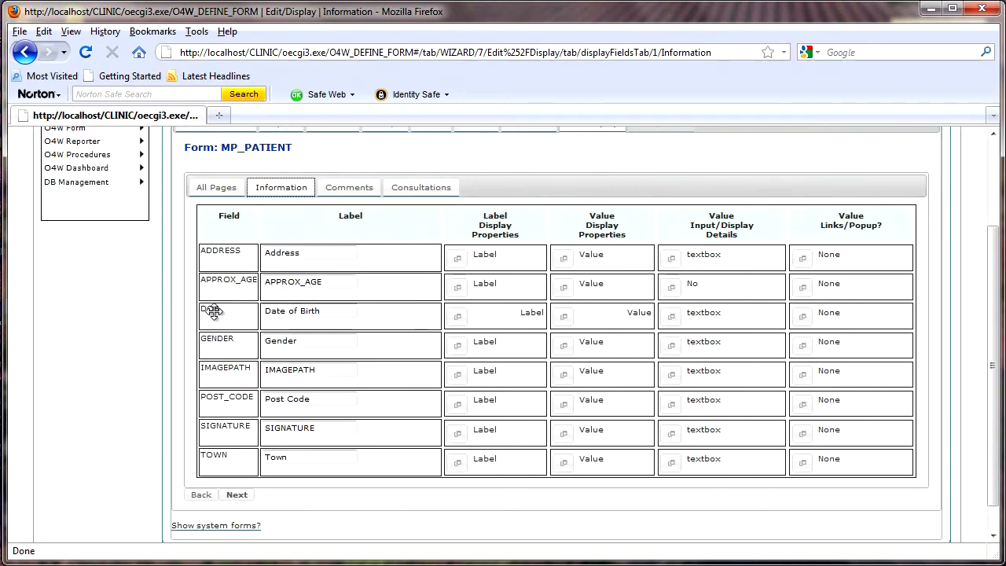
left_click_drag(213, 312, 215, 254)
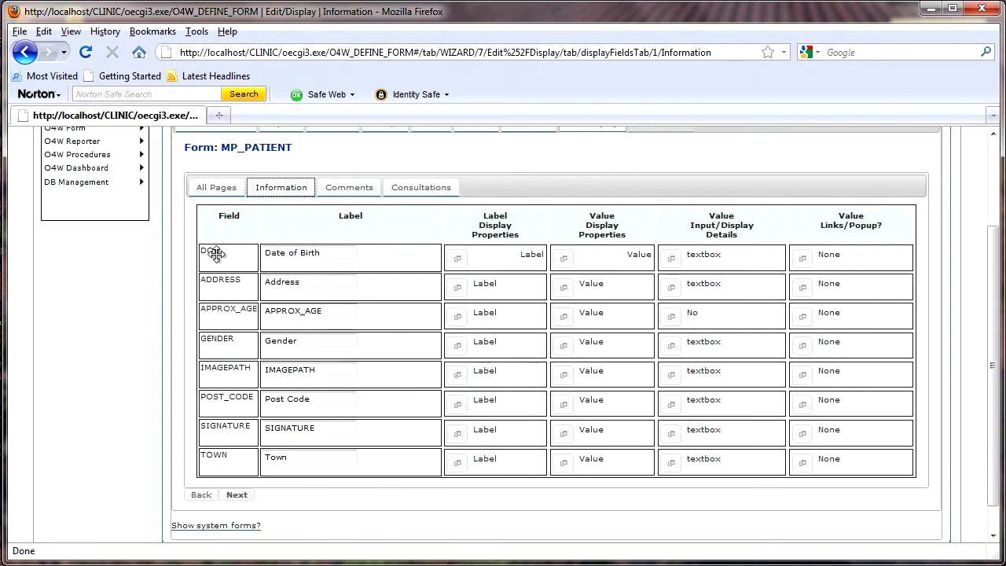
left_click_drag(231, 314, 233, 288)
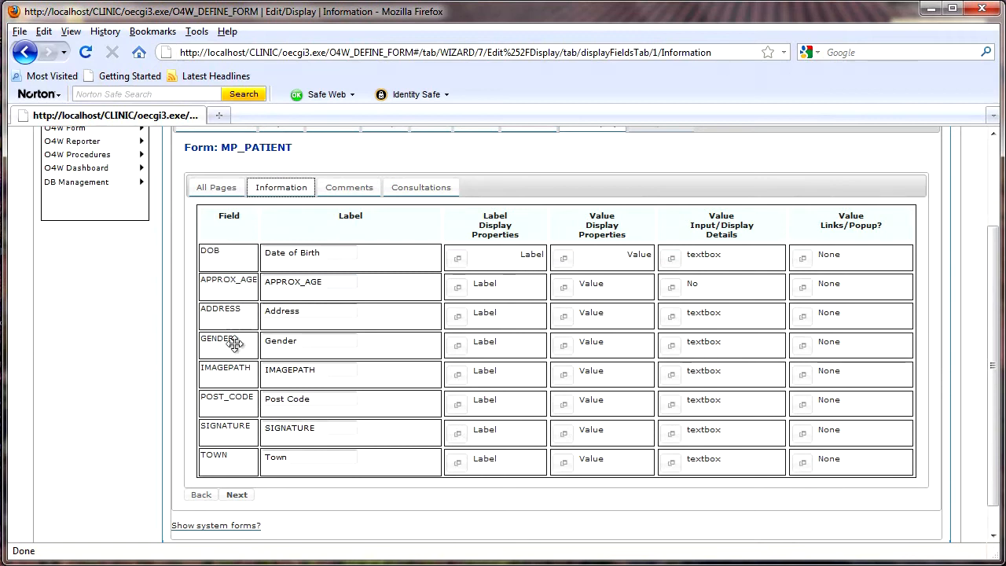
left_click_drag(223, 322, 223, 342)
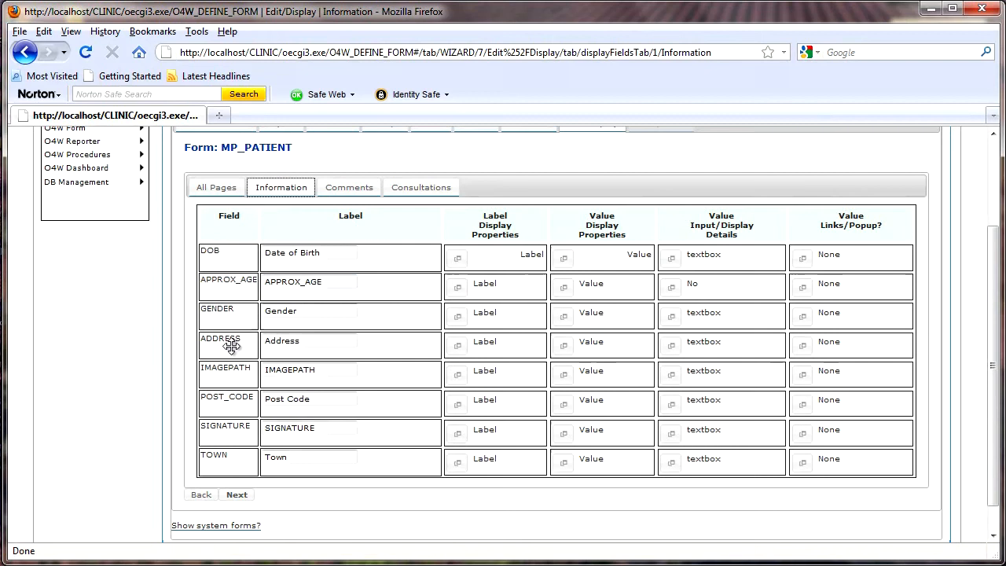
left_click_drag(225, 460, 234, 377)
left_click_drag(233, 432, 236, 407)
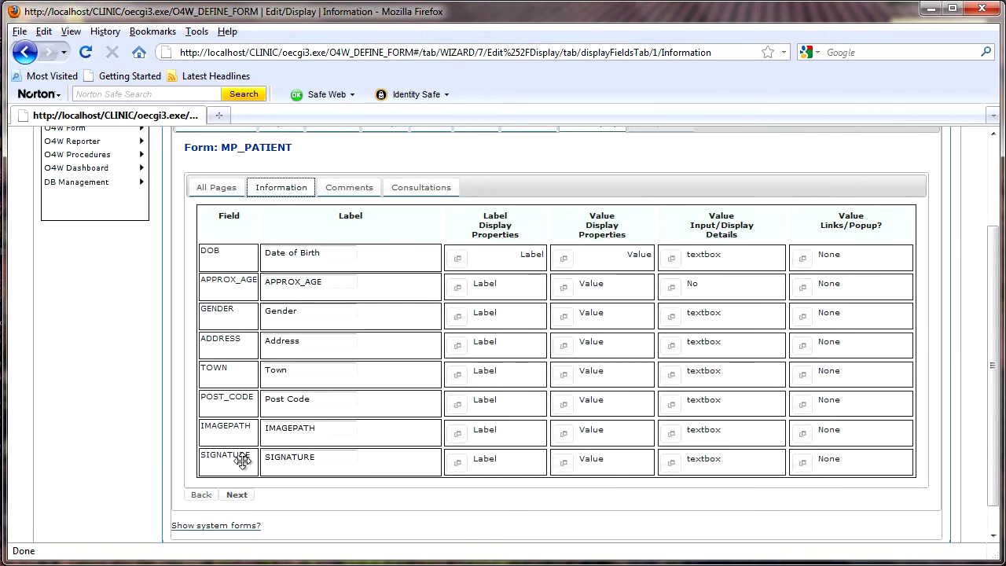
left_click_drag(234, 469, 233, 428)
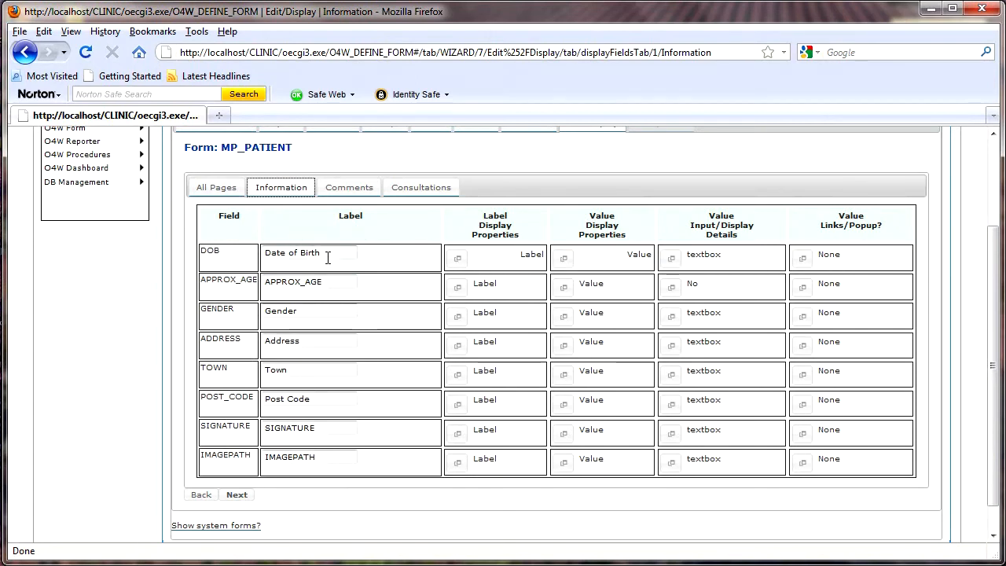
- Change the APPROX_AGE label to "Age" and the SIGNATURE label to "Signature on File", and clear the IMAGEPATH label text
left_click_drag(331, 282, 249, 280)
type("age")
key("BackSpace")
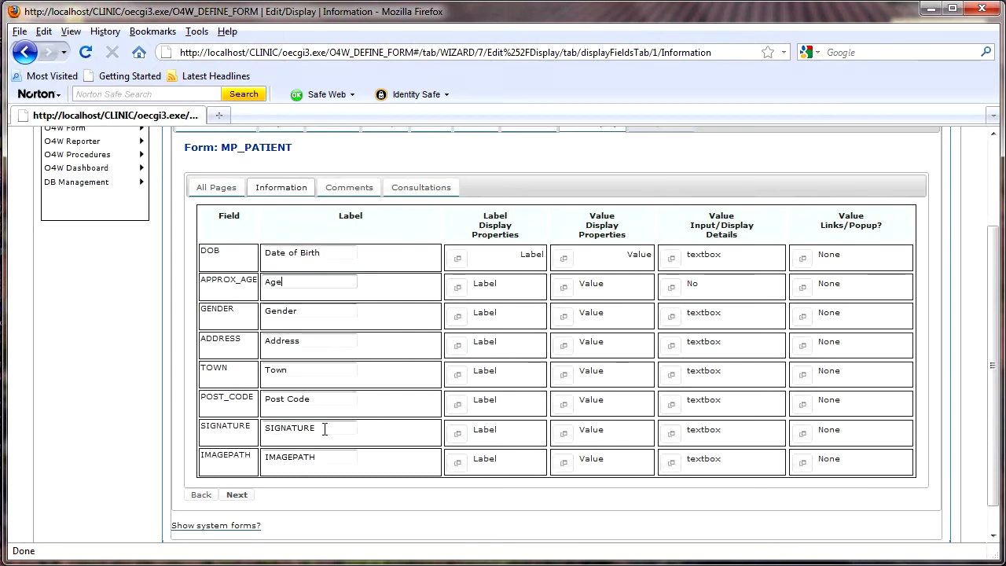
left_click_drag(322, 428, 264, 431)
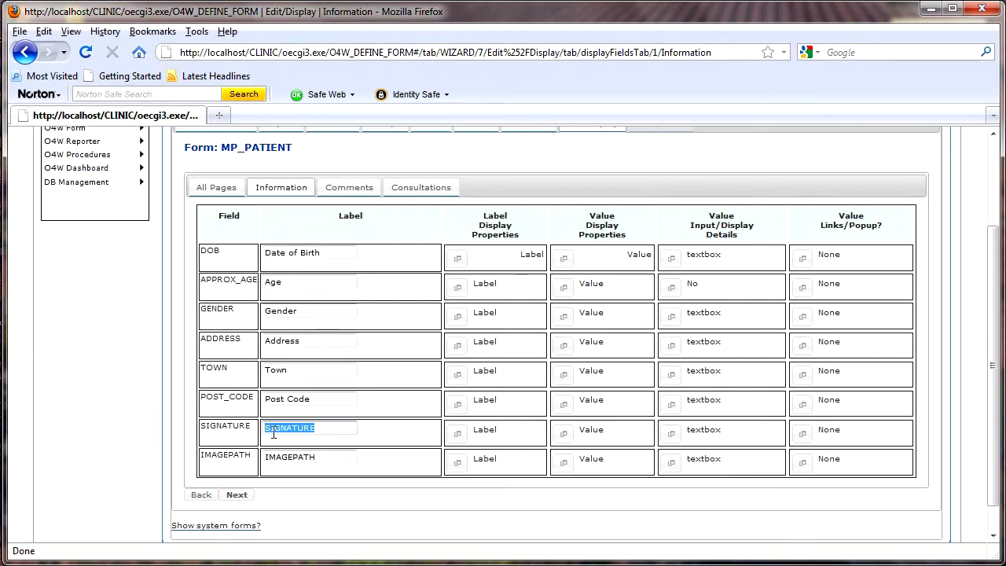
type("Signature on File")
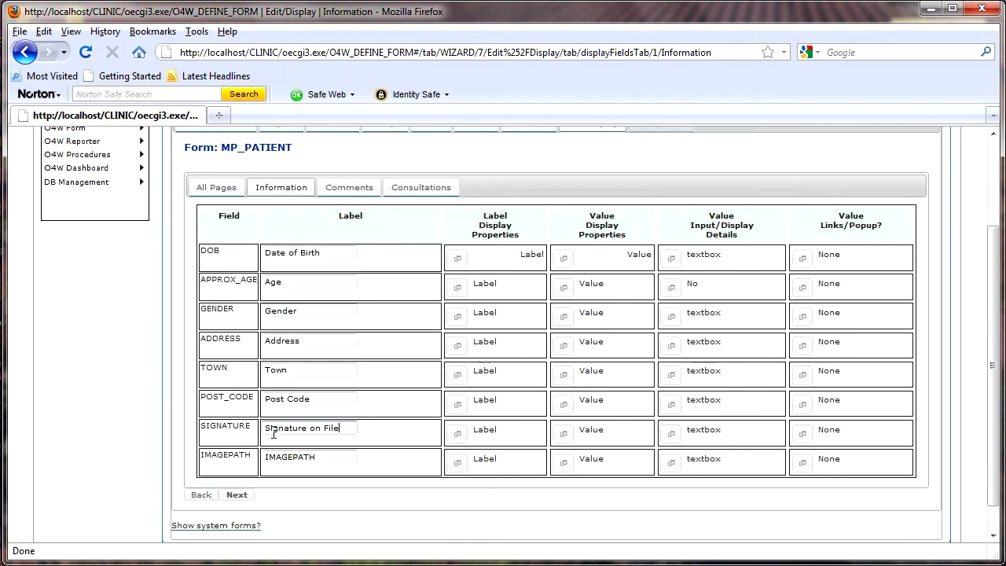
double_click(297, 458)
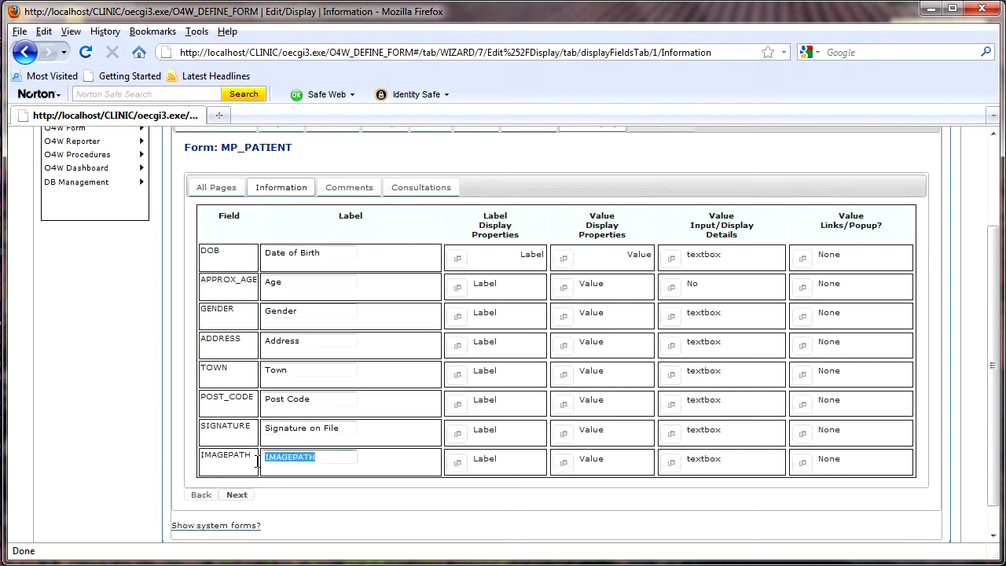
key("BackSpace")
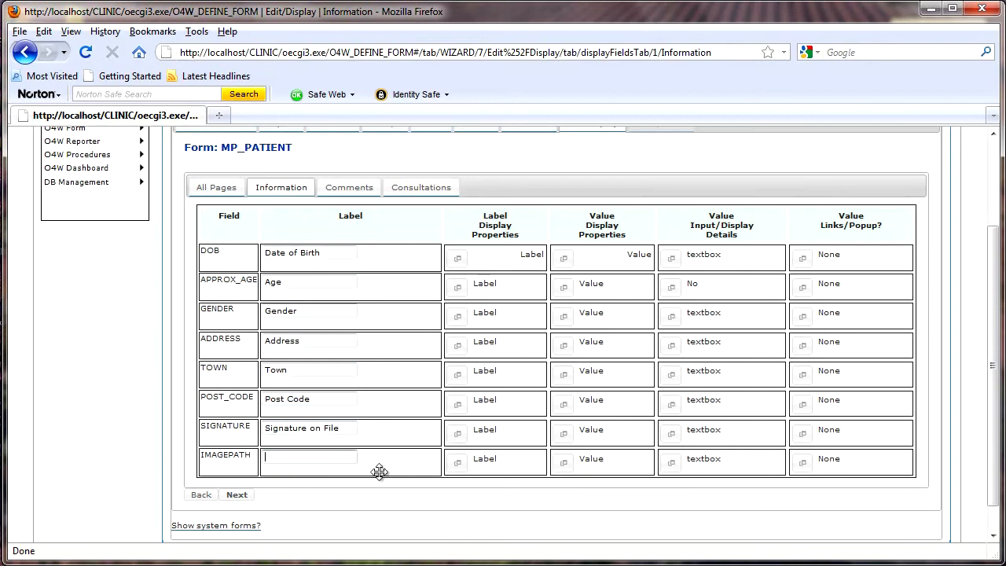
- Give the DOB label a sea green background and left alignment, apply these properties to all labels on the Information page, and save
left_click(460, 263)
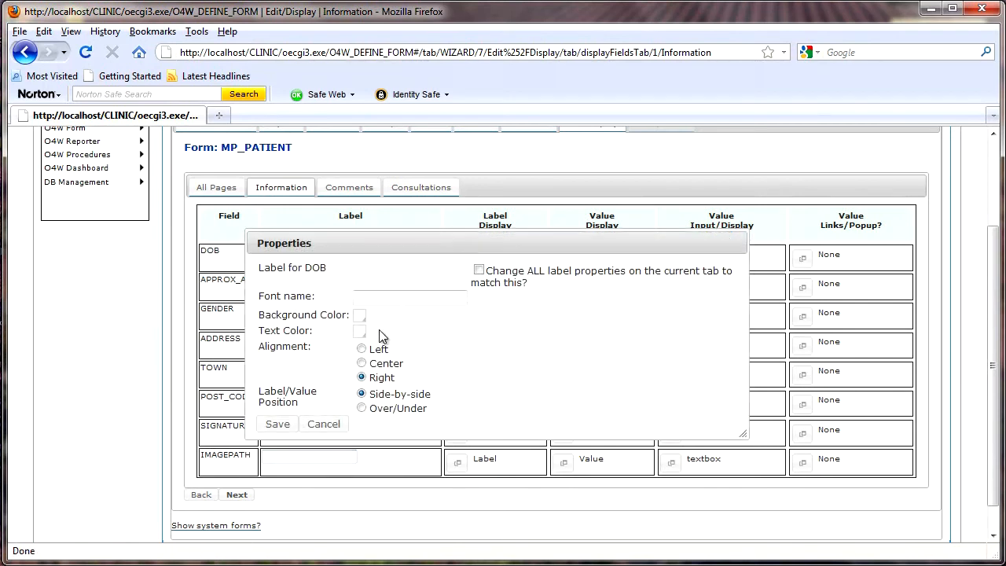
left_click(360, 318)
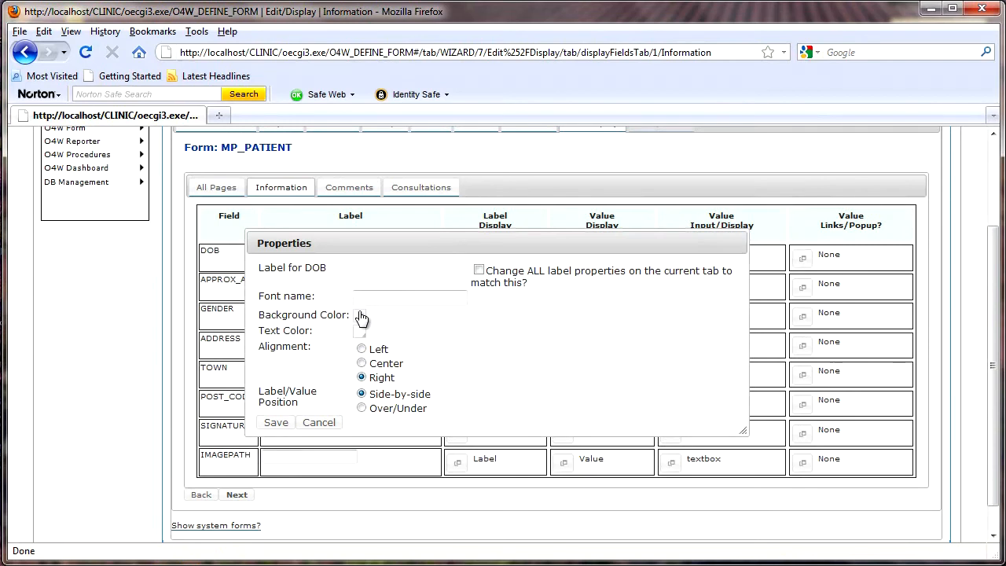
left_click(361, 318)
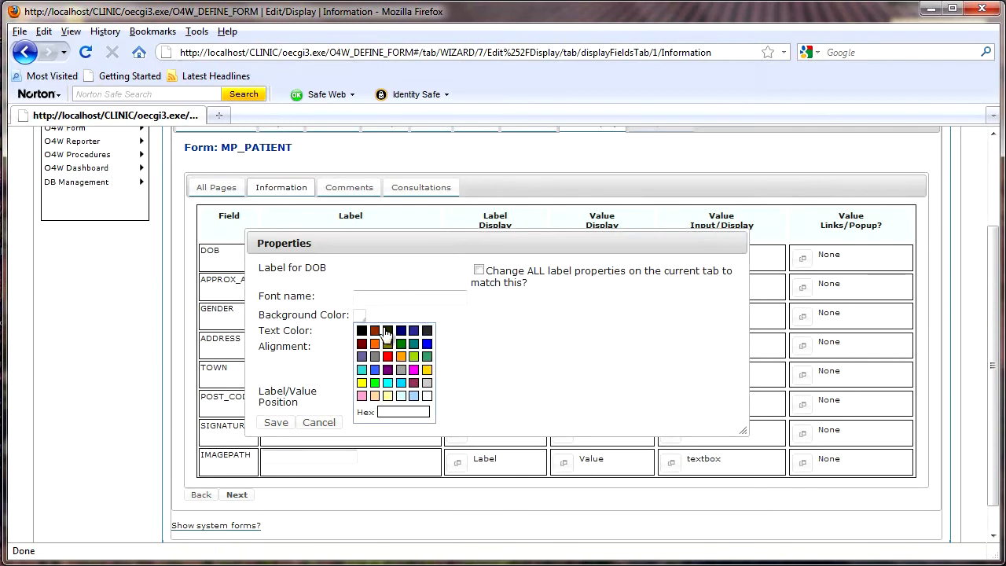
left_click(429, 361)
left_click(362, 349)
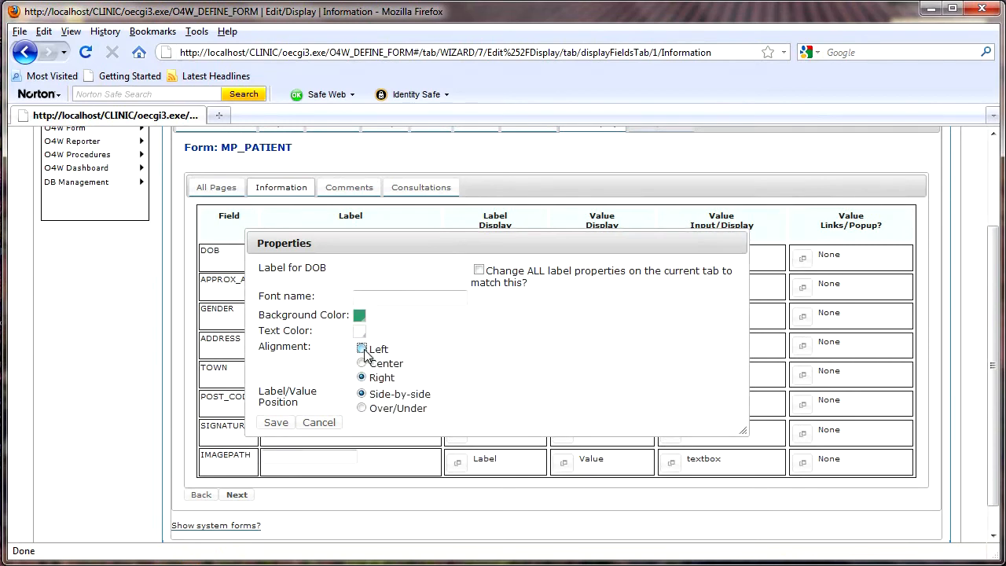
left_click(477, 271)
left_click(274, 438)
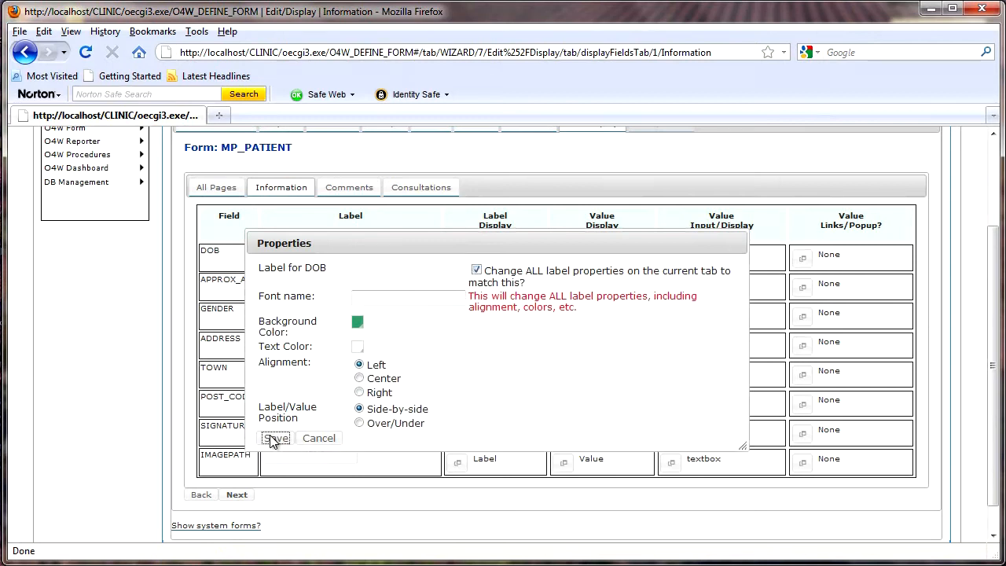
- Set the background color of the IMAGEPATH label to white and save its properties
left_click(457, 465)
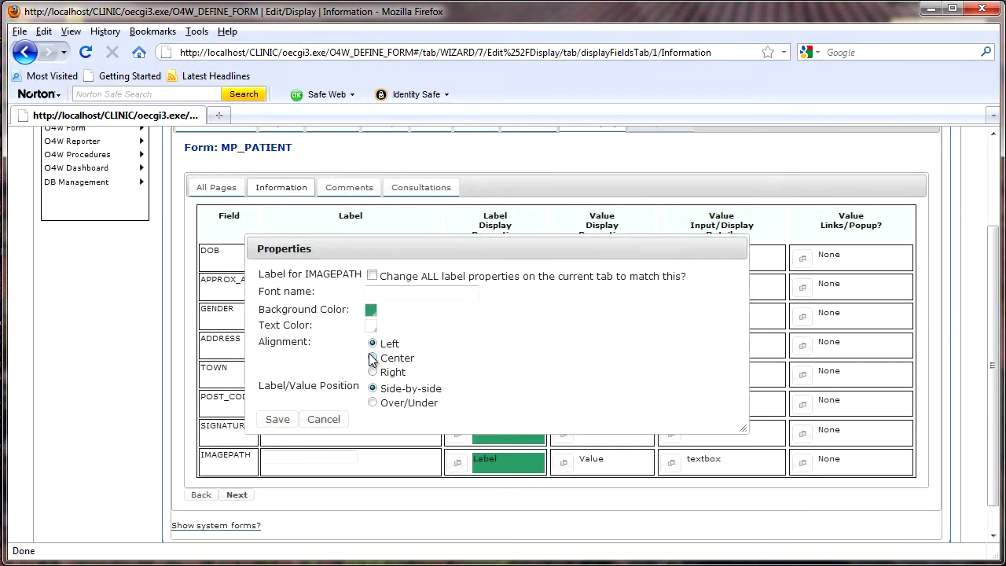
left_click(371, 311)
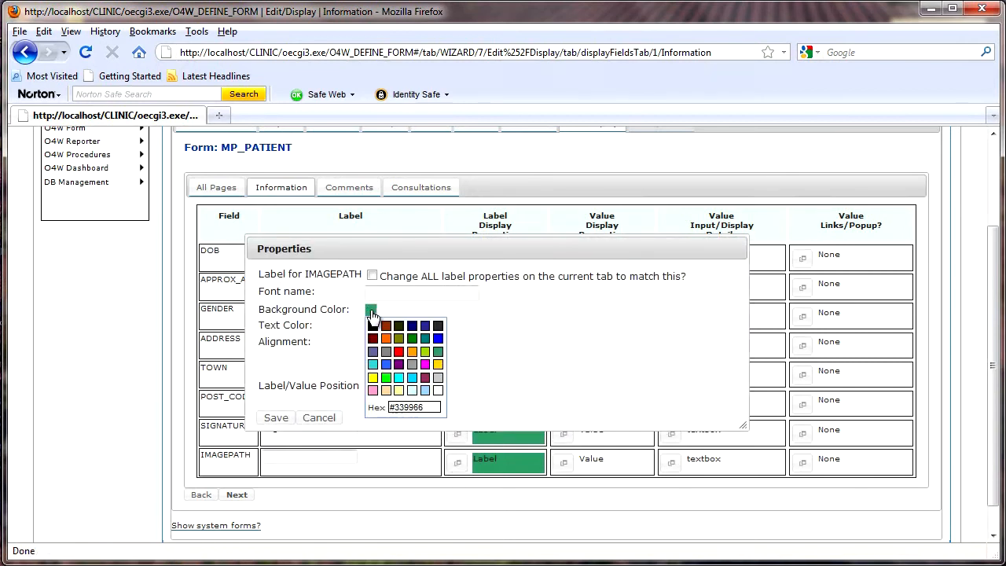
left_click(442, 393)
left_click(274, 418)
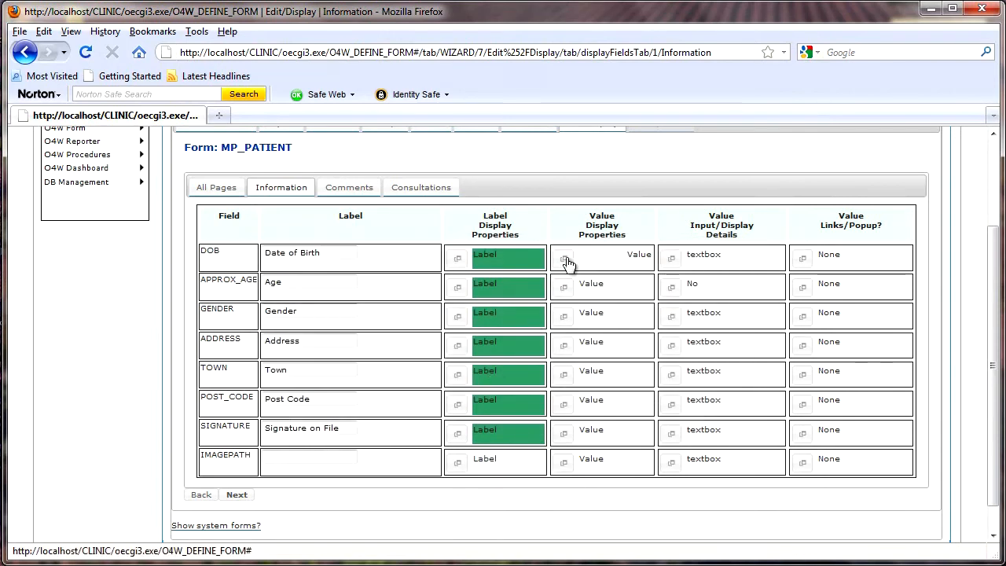
- Set the text alignment of the DOB value to Left and save its display properties
left_click(564, 260)
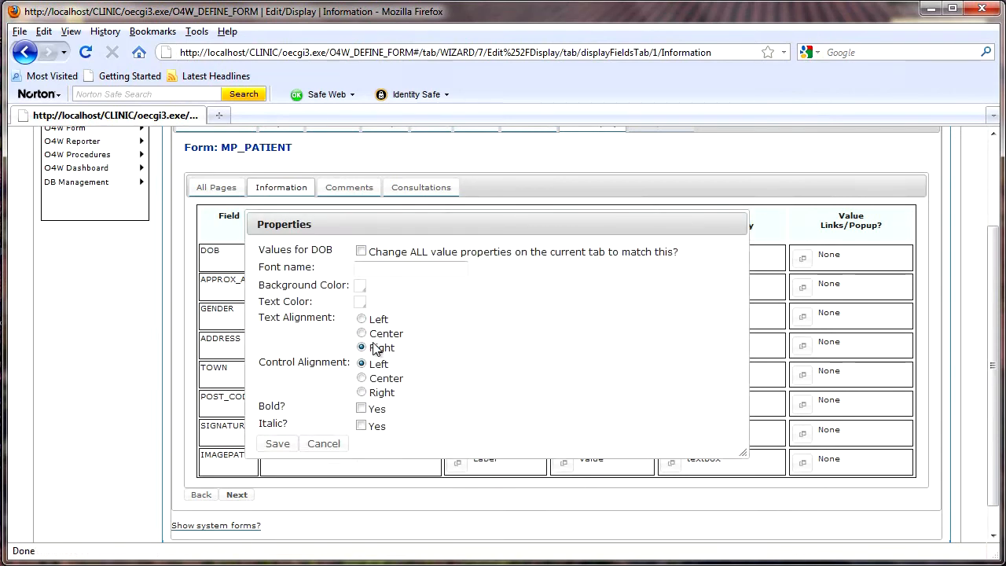
left_click(361, 319)
left_click(277, 443)
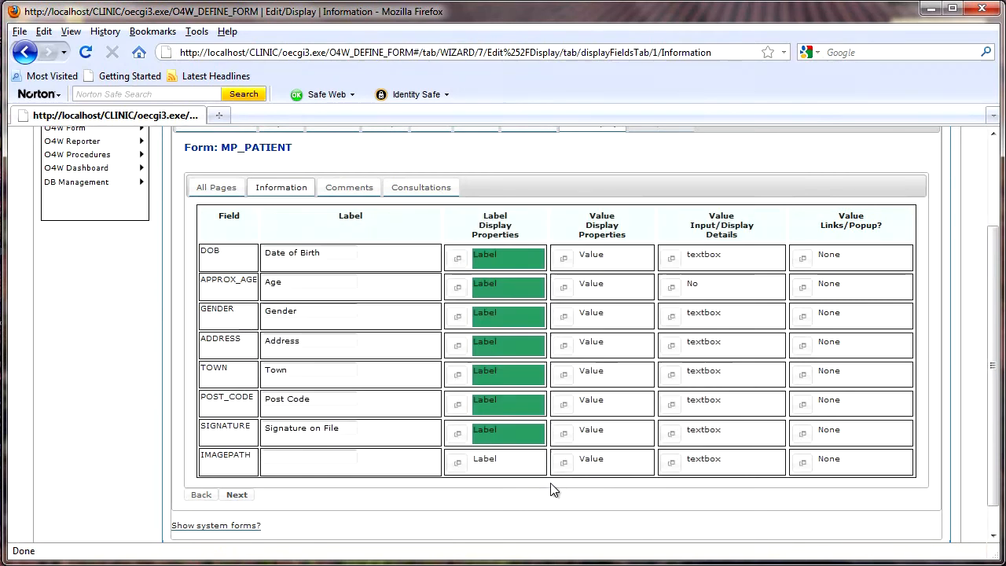
- Set the input size of the DOB value to 40 characters and save its input/display properties
left_click(670, 261)
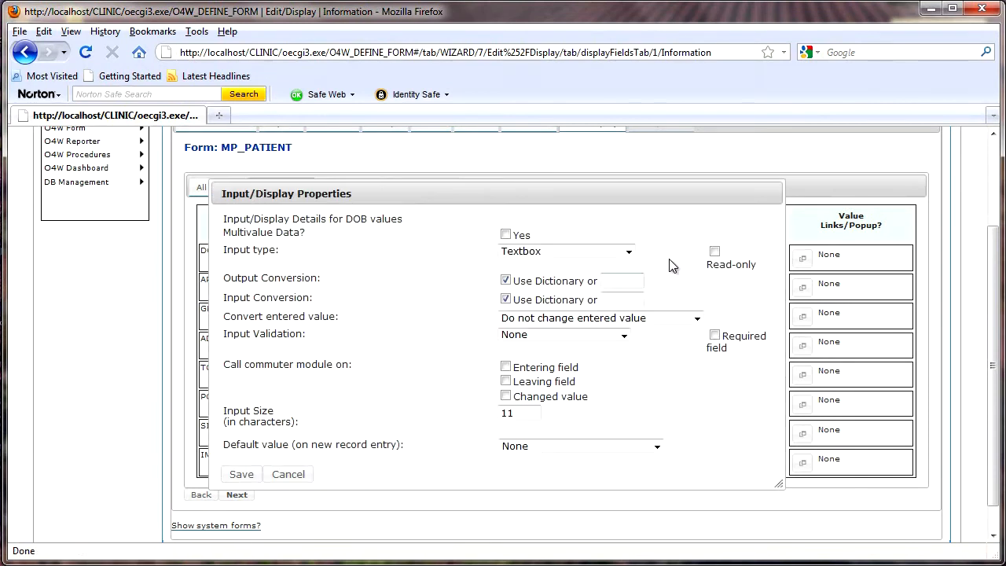
left_click_drag(521, 412, 482, 425)
type("40")
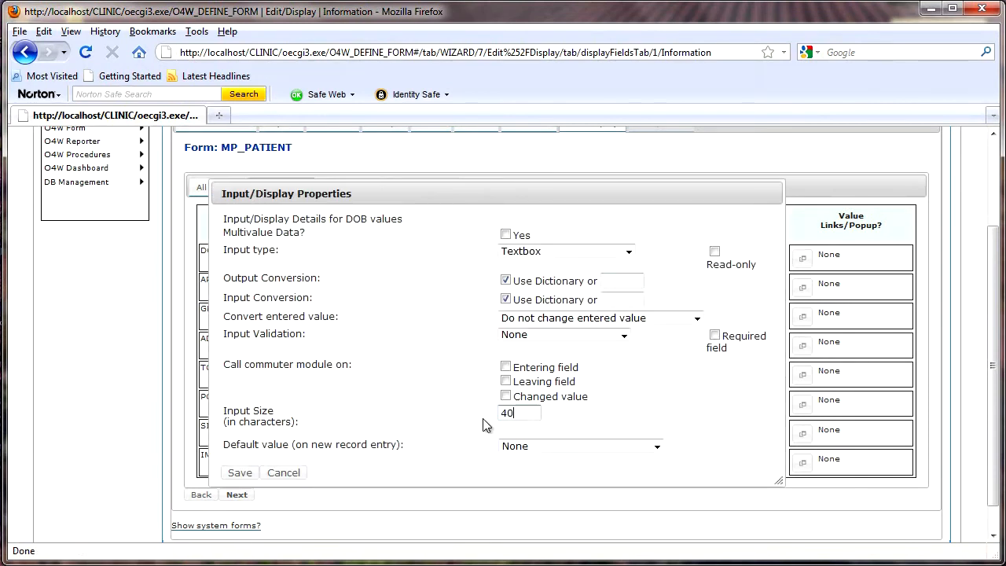
left_click(242, 477)
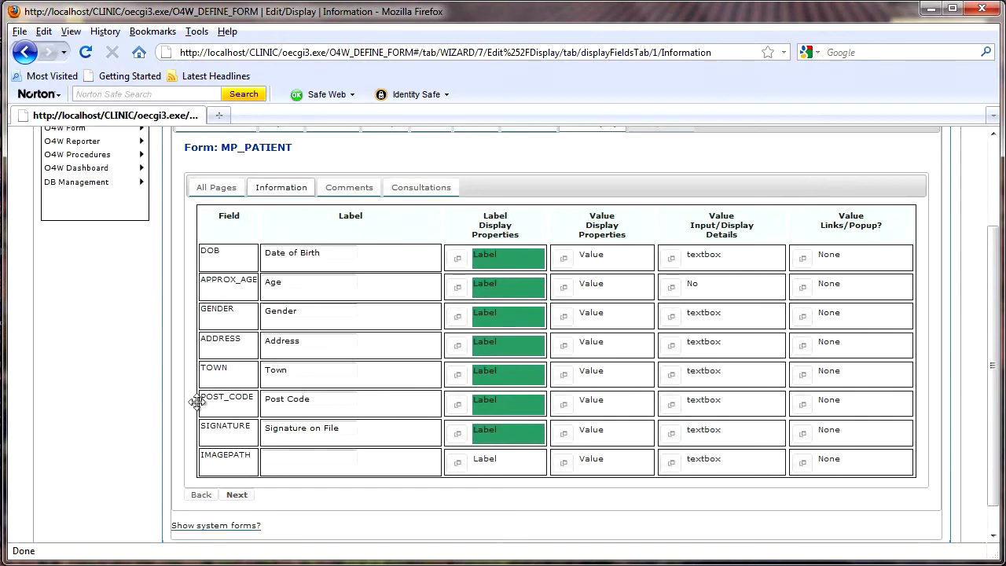
- Change the GENDER value's input type to Radio Buttons with an explicit default value of M
left_click(672, 322)
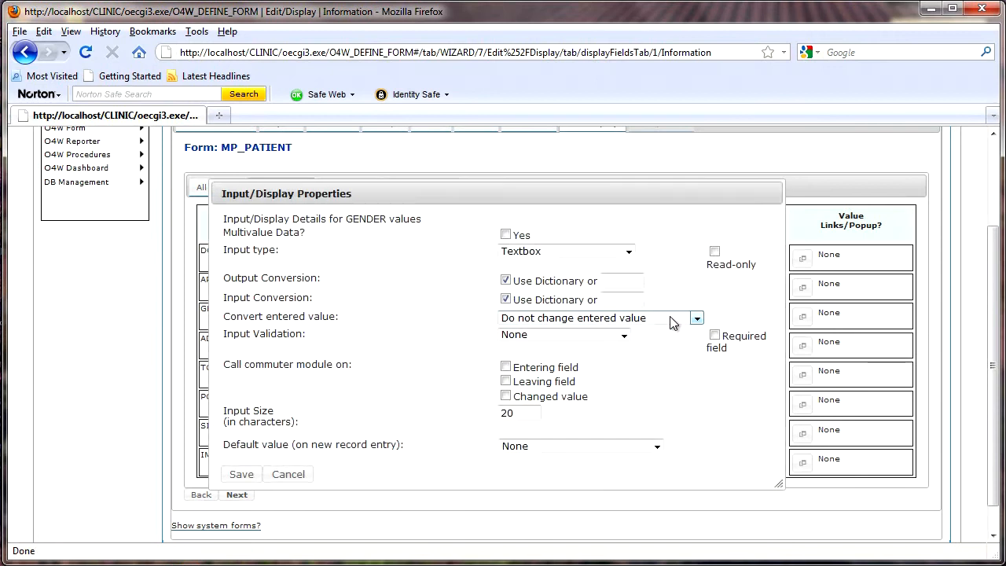
left_click(629, 252)
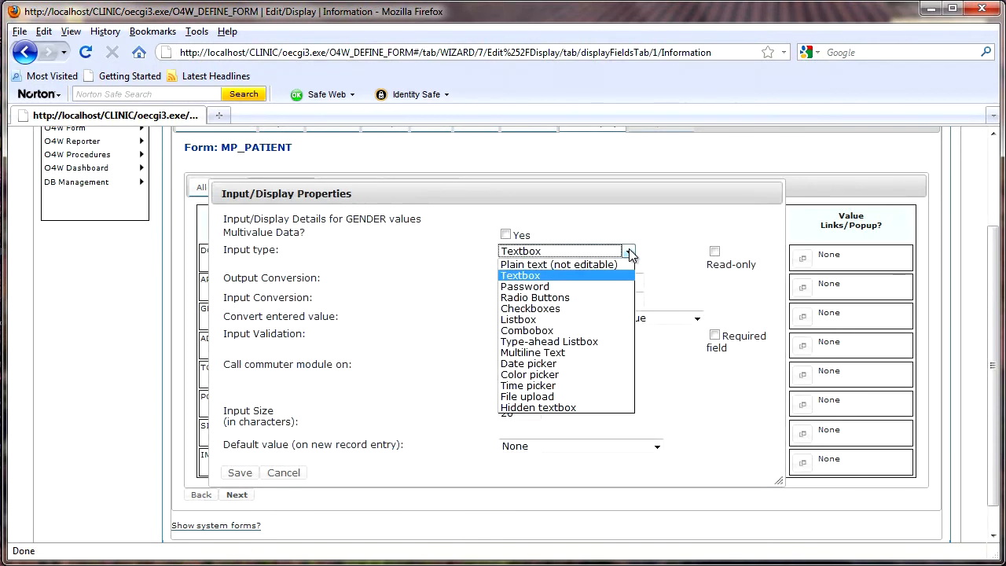
left_click(549, 296)
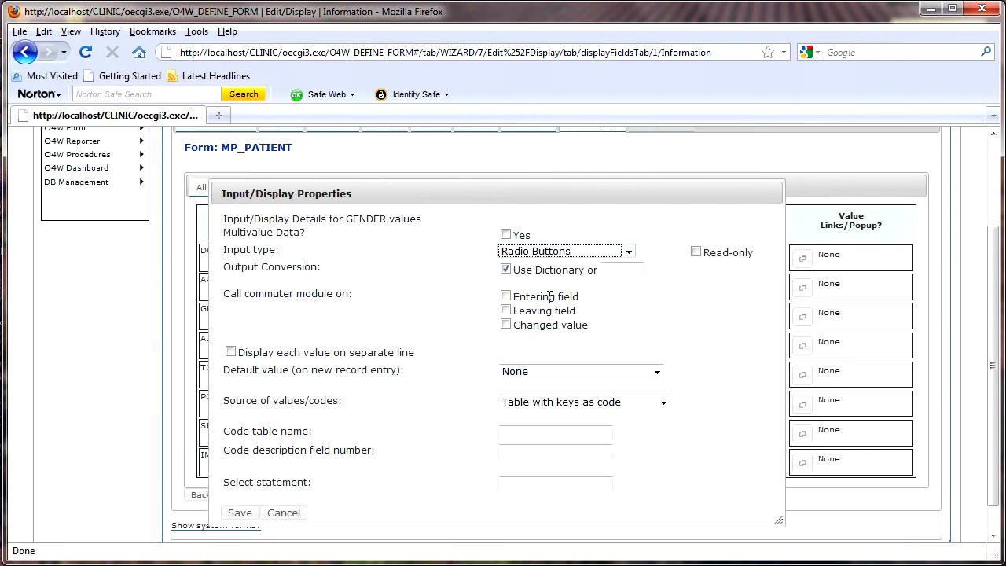
left_click(656, 372)
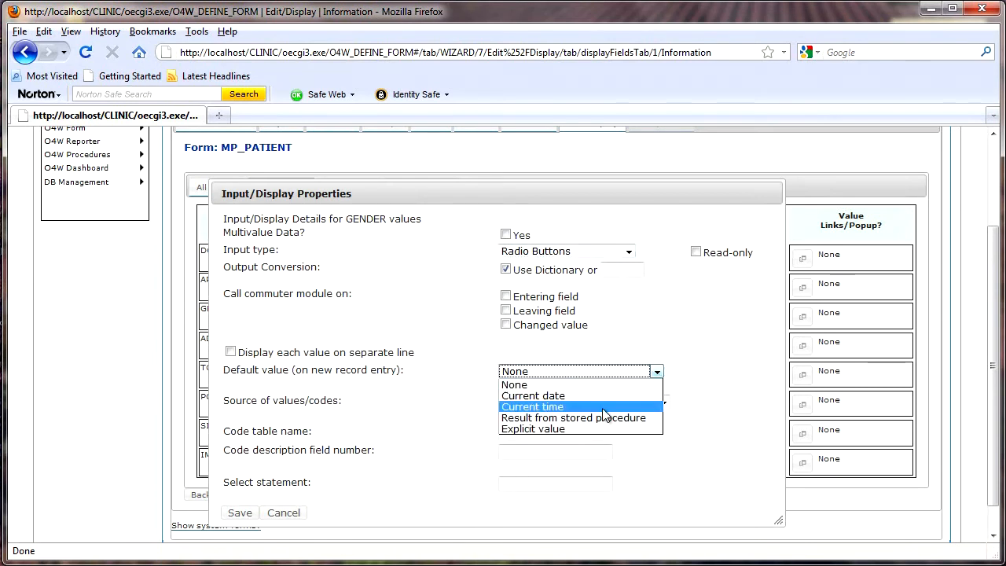
left_click(571, 429)
left_click(566, 403)
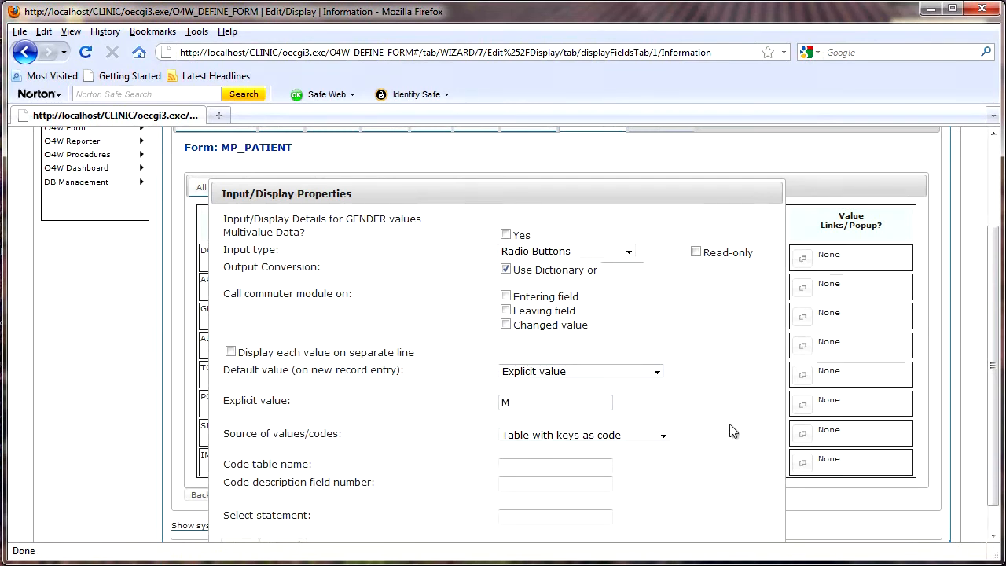
- Source GENDER codes from a table with specific code record: table MP_O4WCODES, description field 1, record GENDER, code field 2, and save
left_click(666, 437)
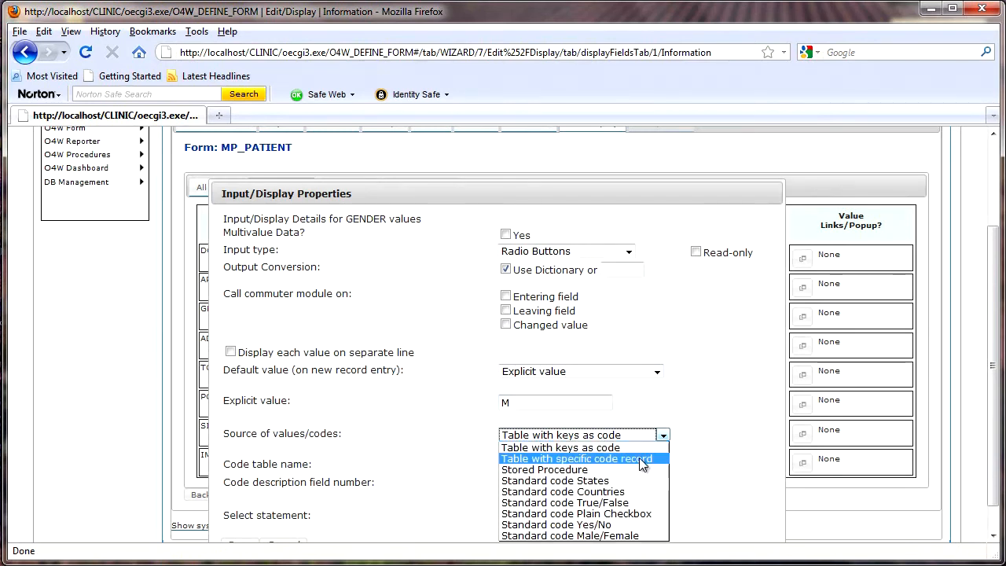
left_click(642, 460)
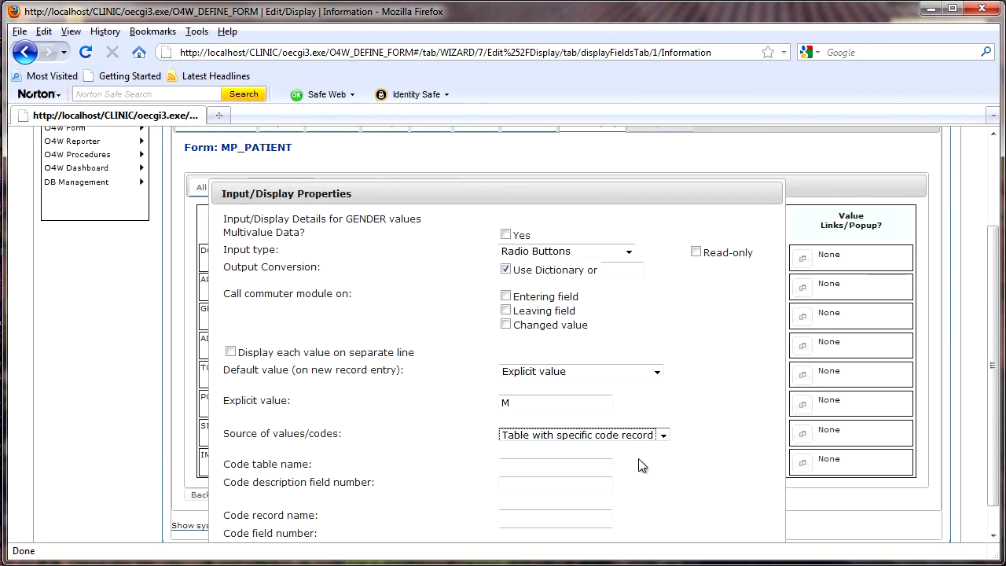
left_click(514, 465)
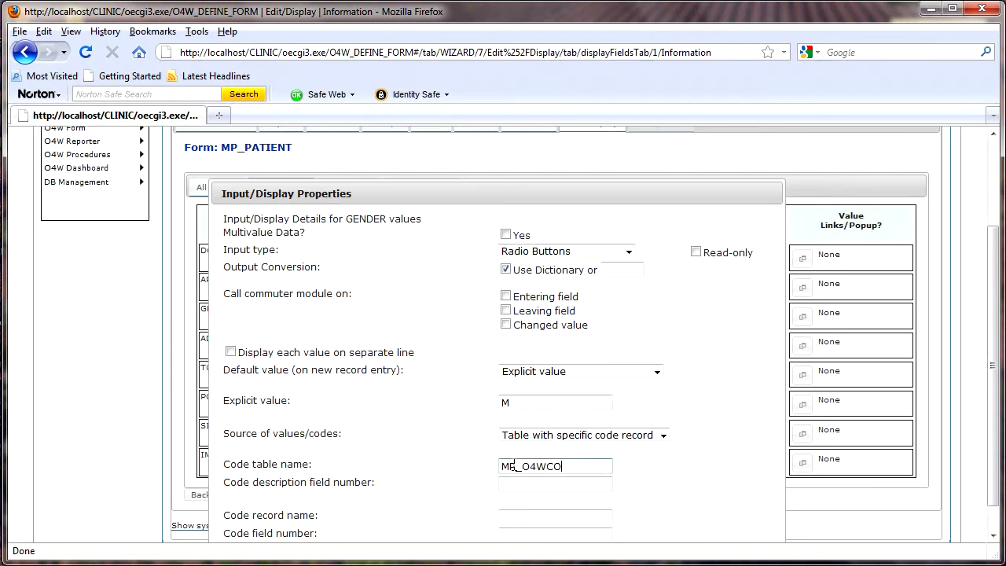
key("Tab")
type("1")
key("Tab")
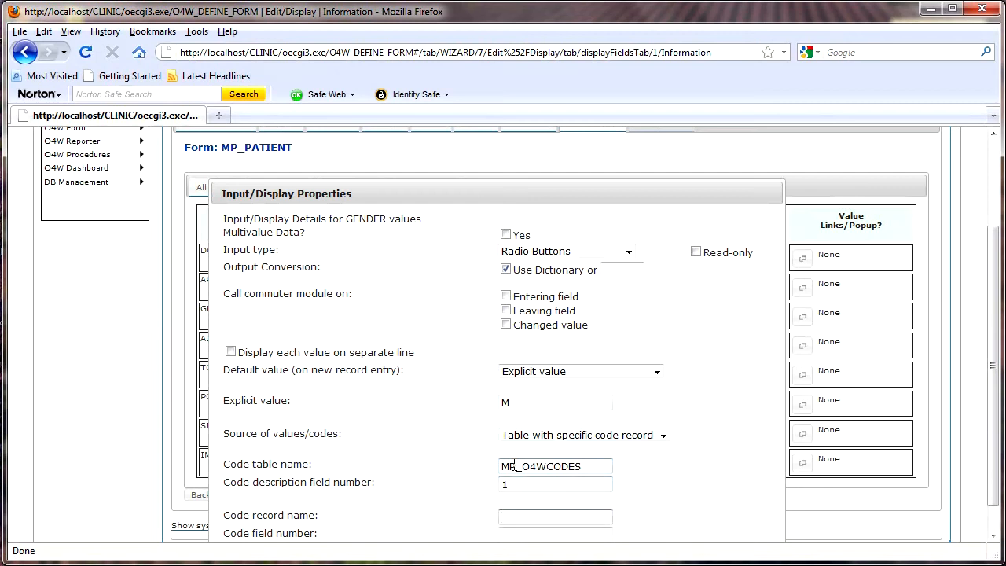
type("GENDER")
key("Tab")
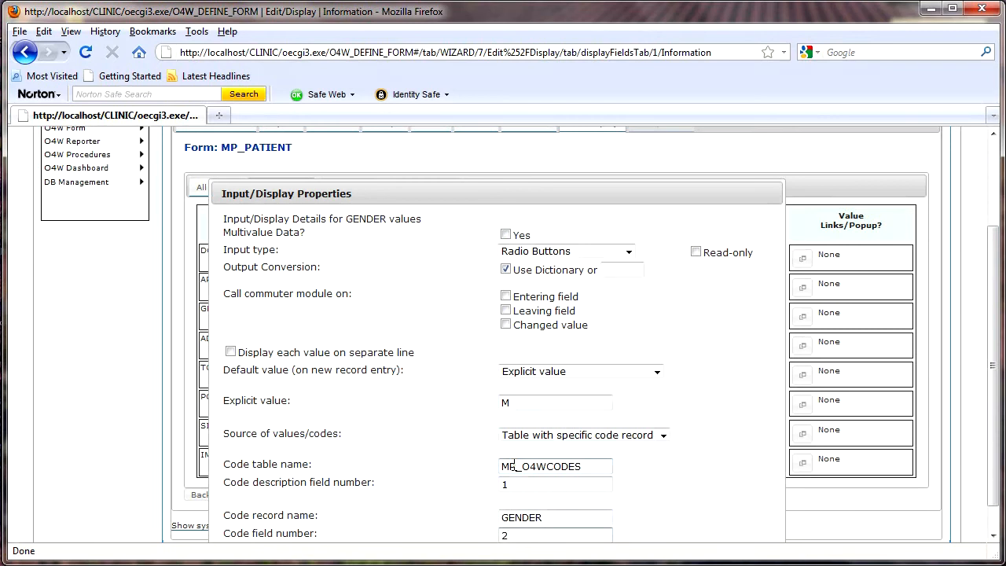
scroll(561, 432, "down", 1)
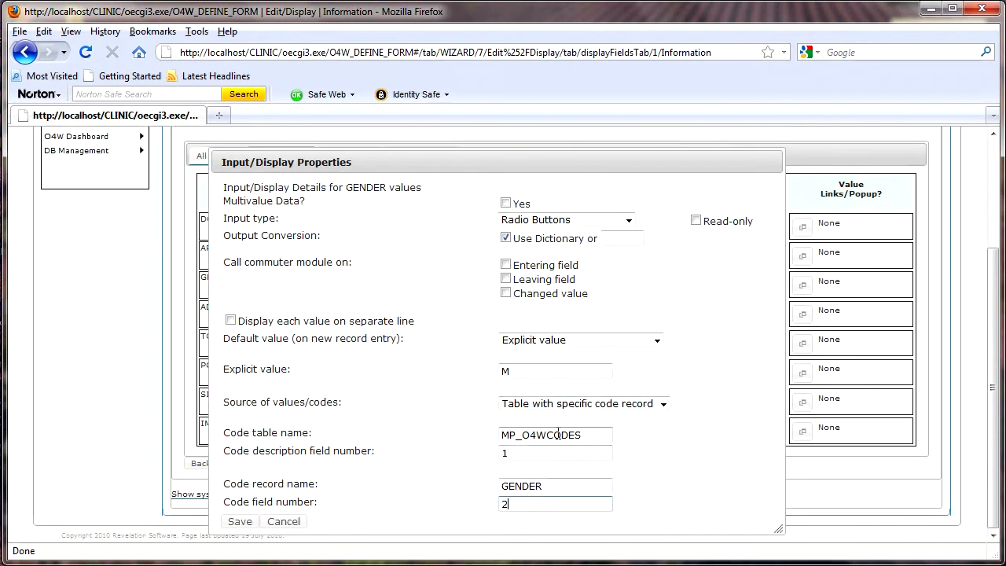
left_click(242, 522)
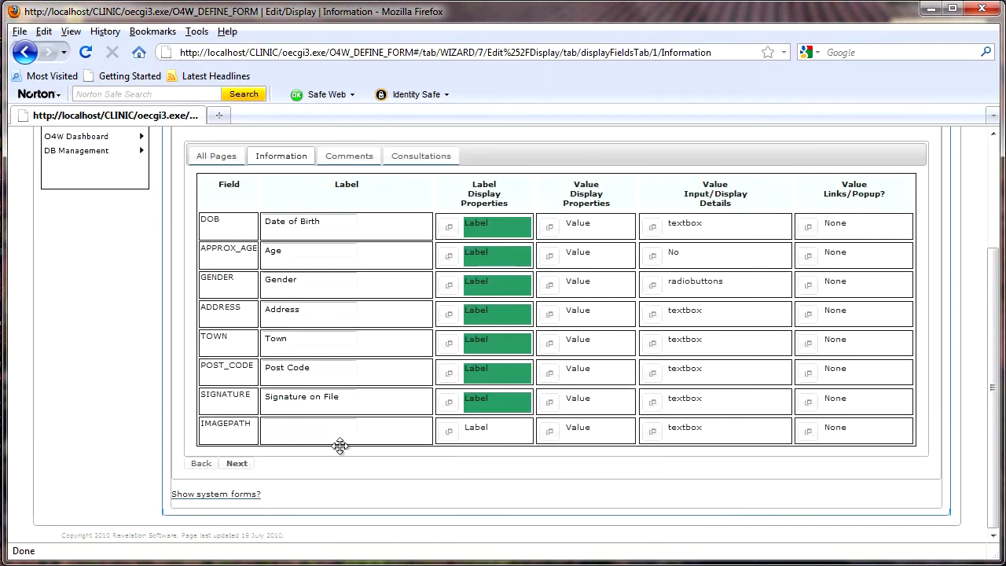
- Change the SIGNATURE value's input type to Checkboxes with an explicit default value of N, and save
left_click(652, 403)
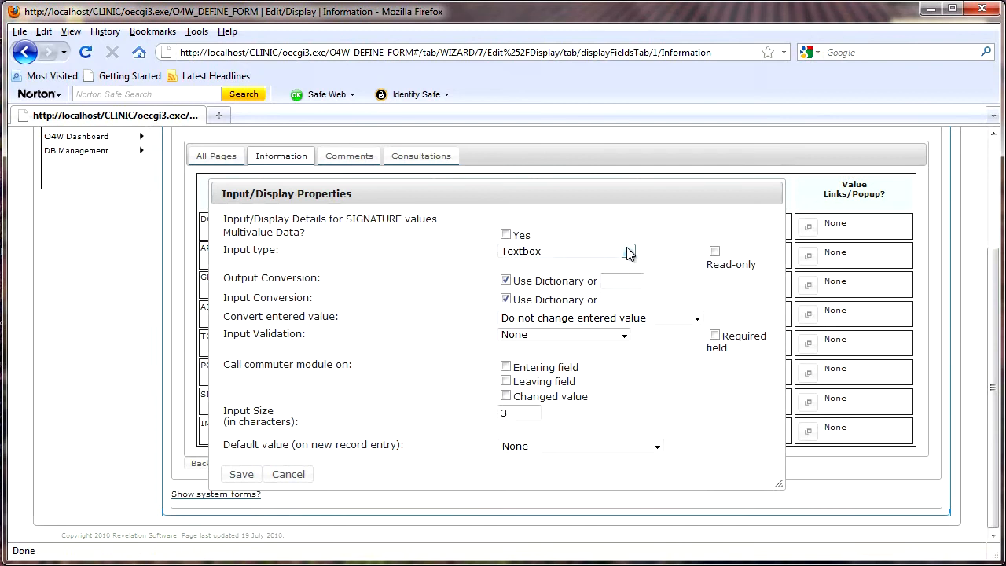
left_click(629, 251)
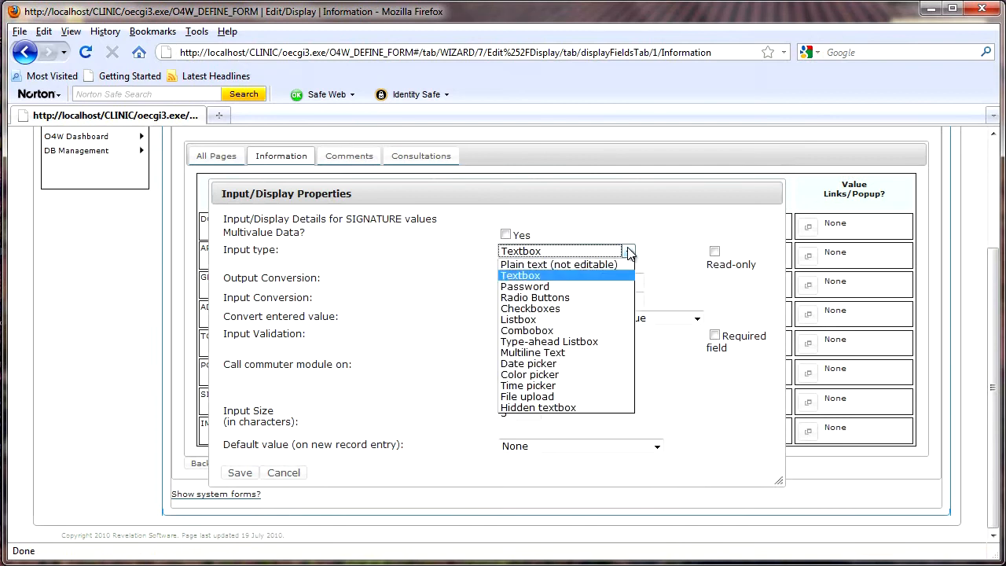
left_click(548, 308)
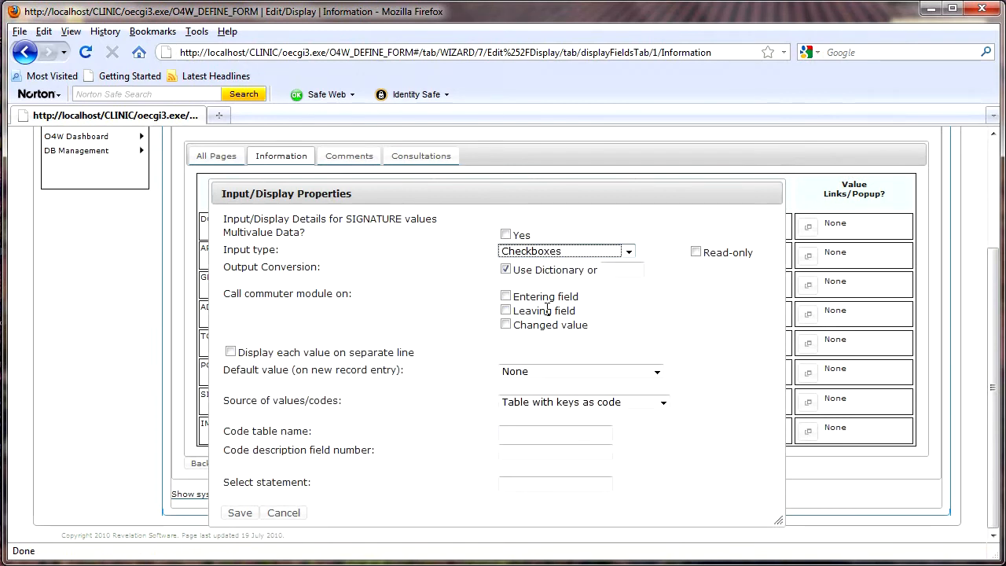
left_click(656, 372)
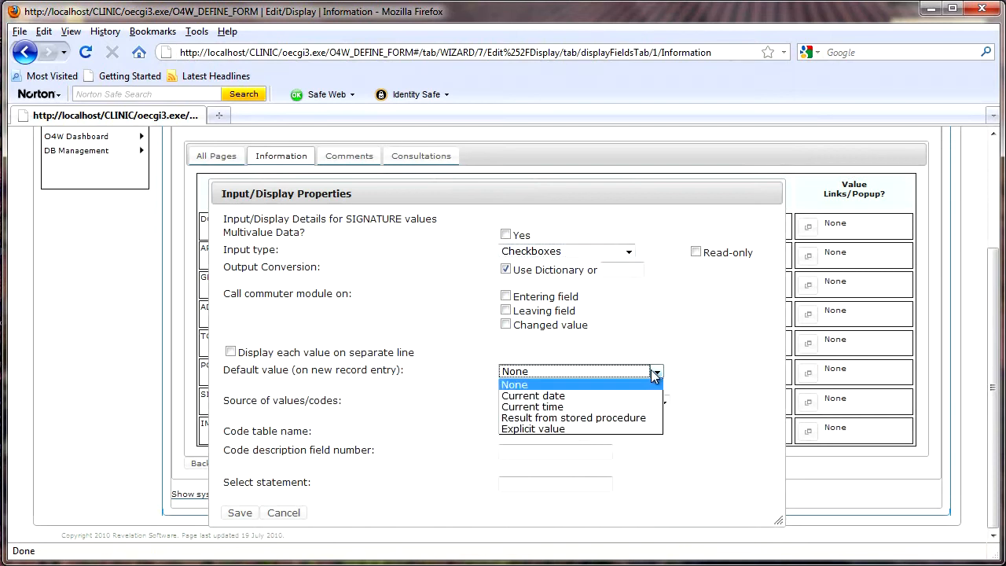
left_click(564, 427)
left_click(543, 402)
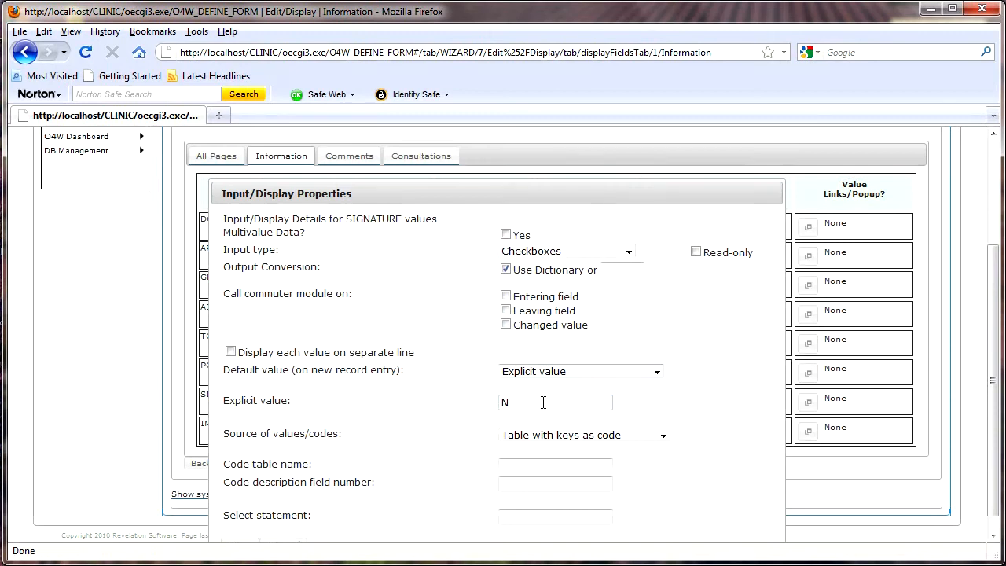
scroll(403, 471, "down", 1)
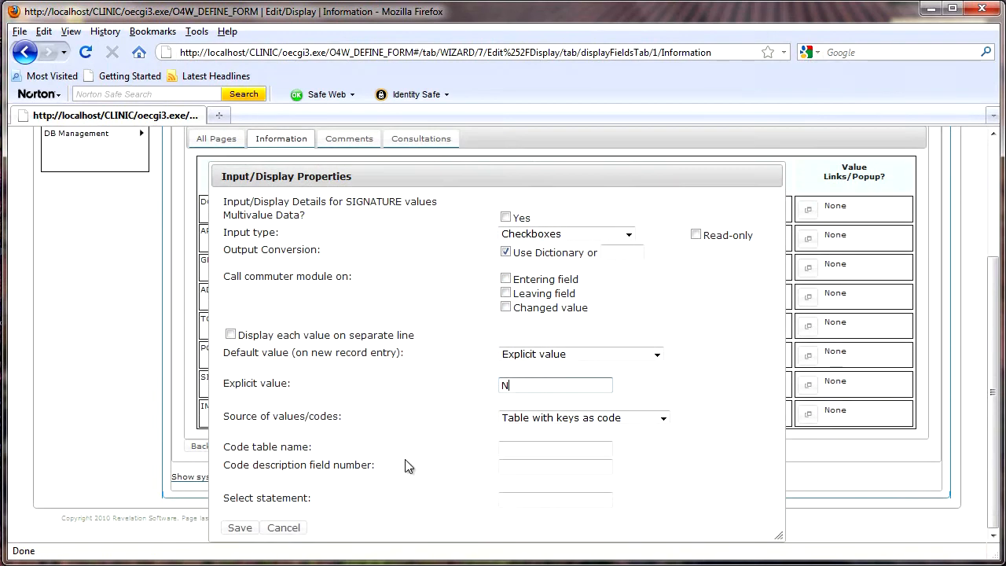
left_click(244, 533)
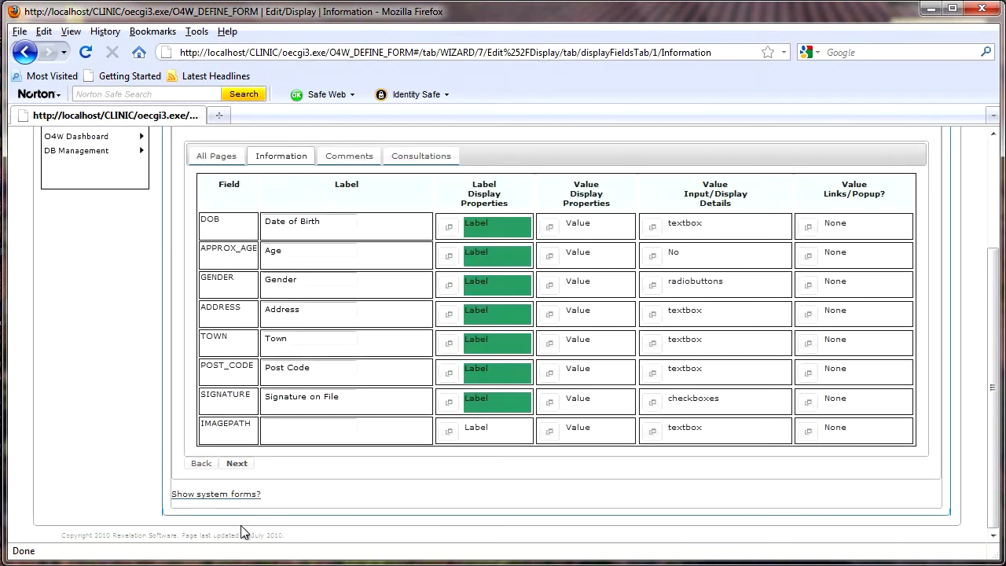
- Clear the label text of the COMMENTS field on the Comments page
left_click(349, 157)
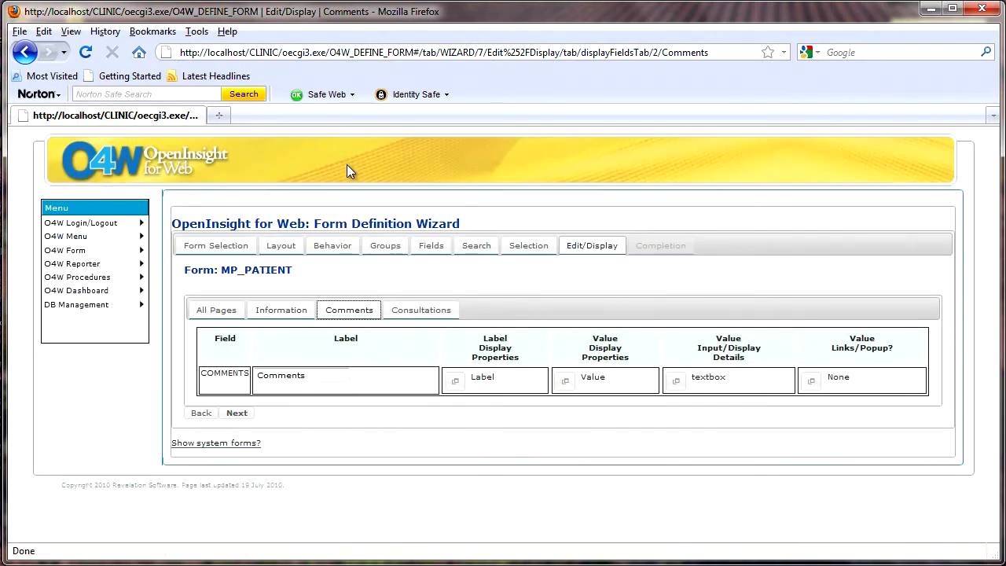
left_click_drag(318, 375, 228, 374)
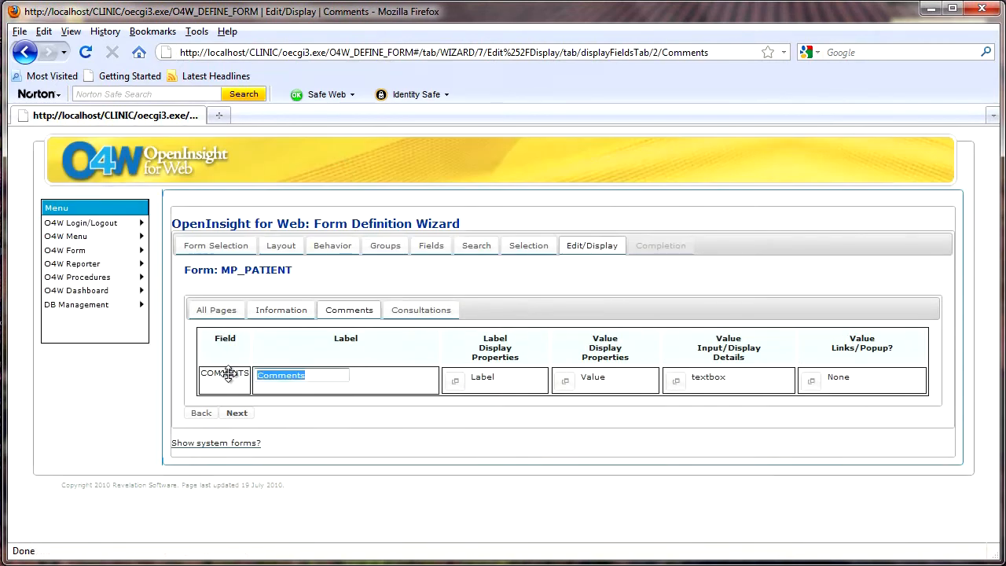
key("BackSpace")
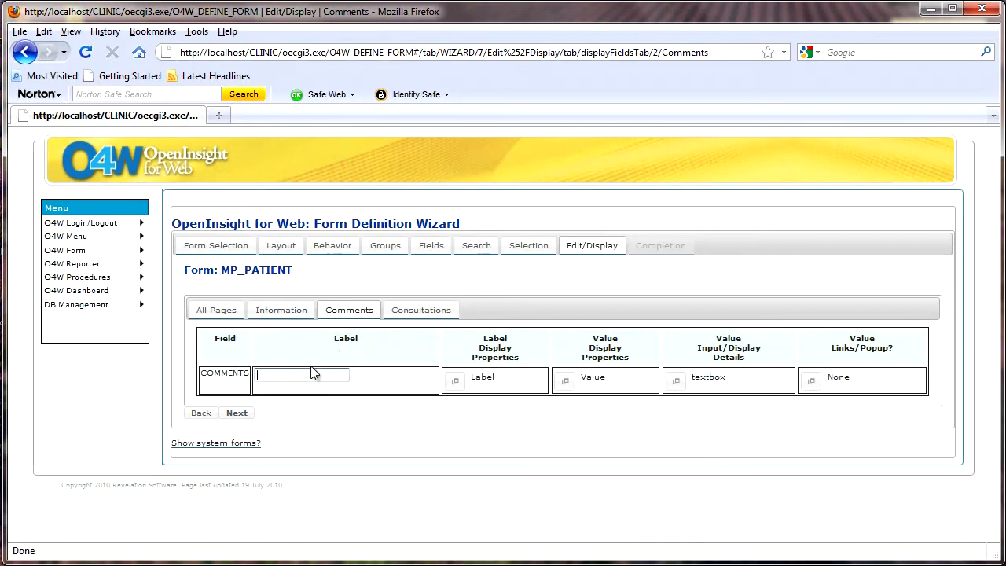
- Change the COMMENTS value's input type to Multiline Text and save its input/display properties
left_click(677, 385)
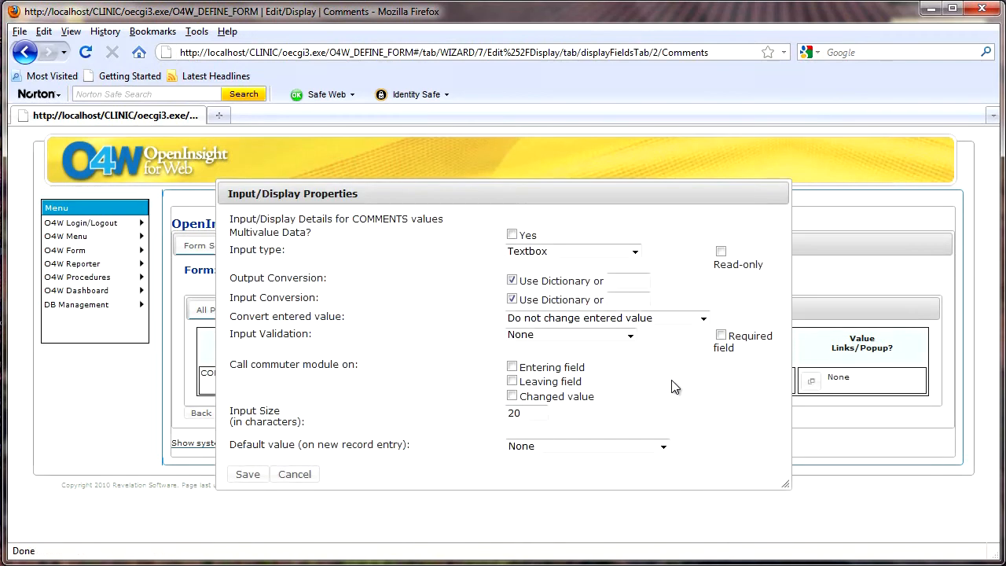
left_click_drag(540, 412, 477, 418)
type("15")
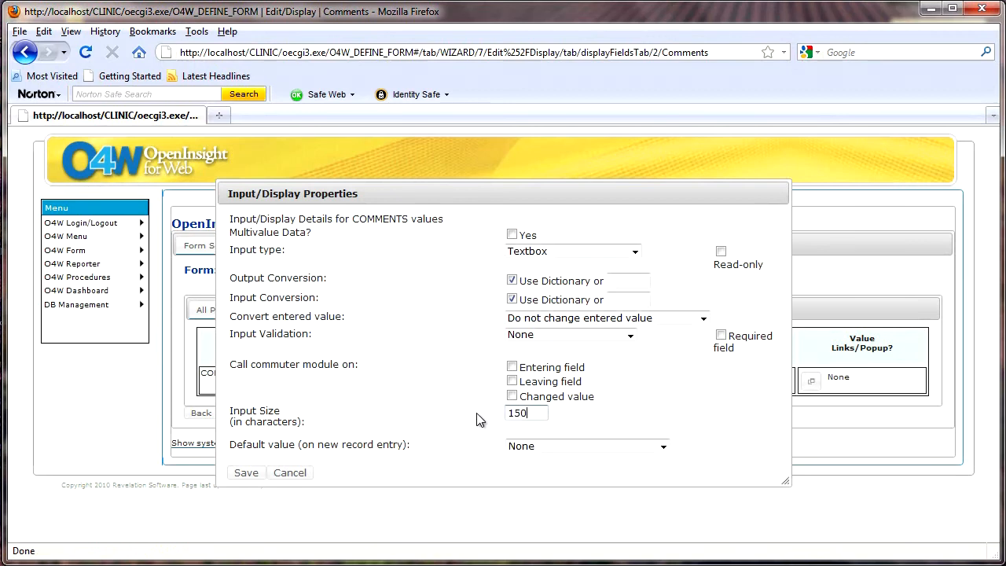
left_click(635, 251)
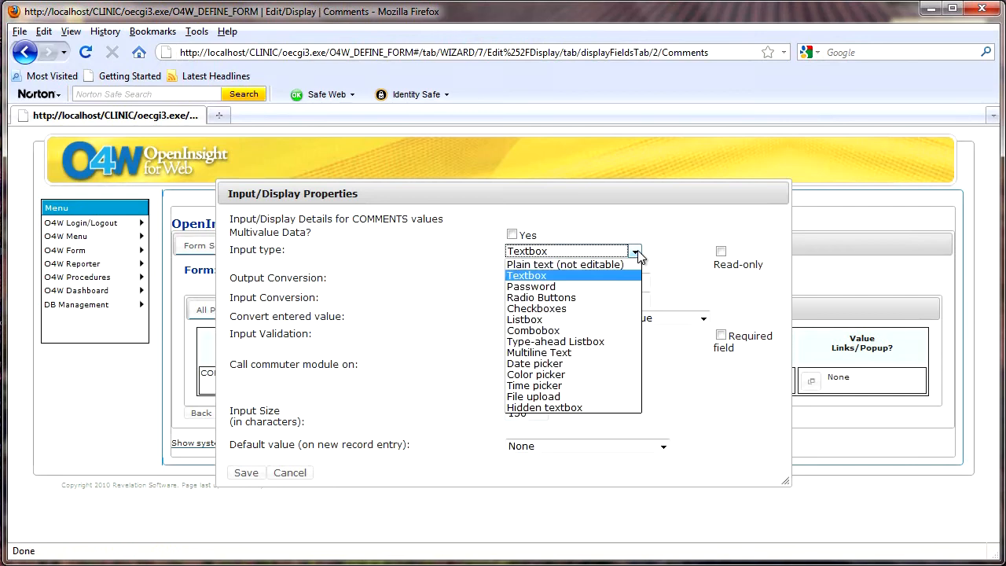
left_click(570, 352)
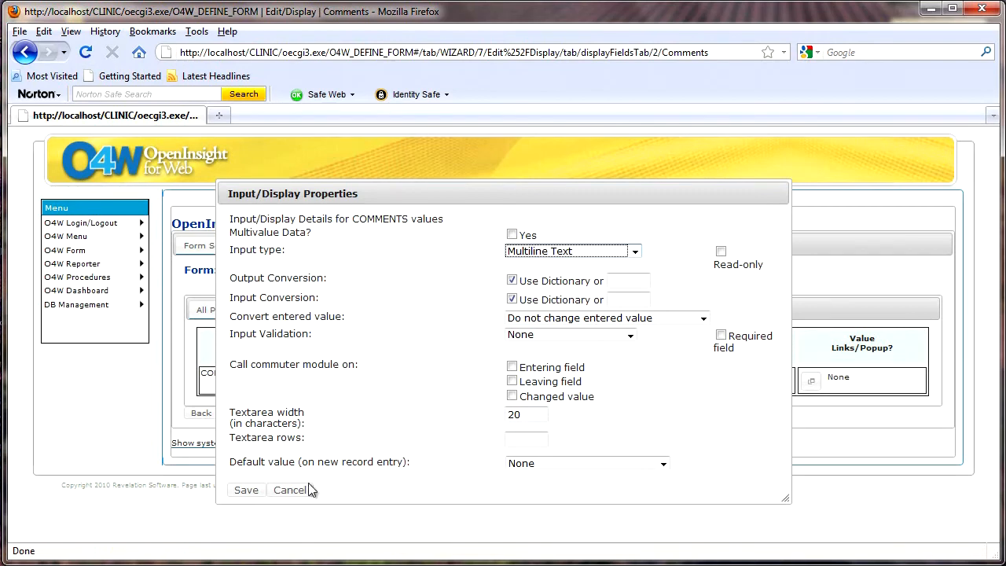
left_click(248, 492)
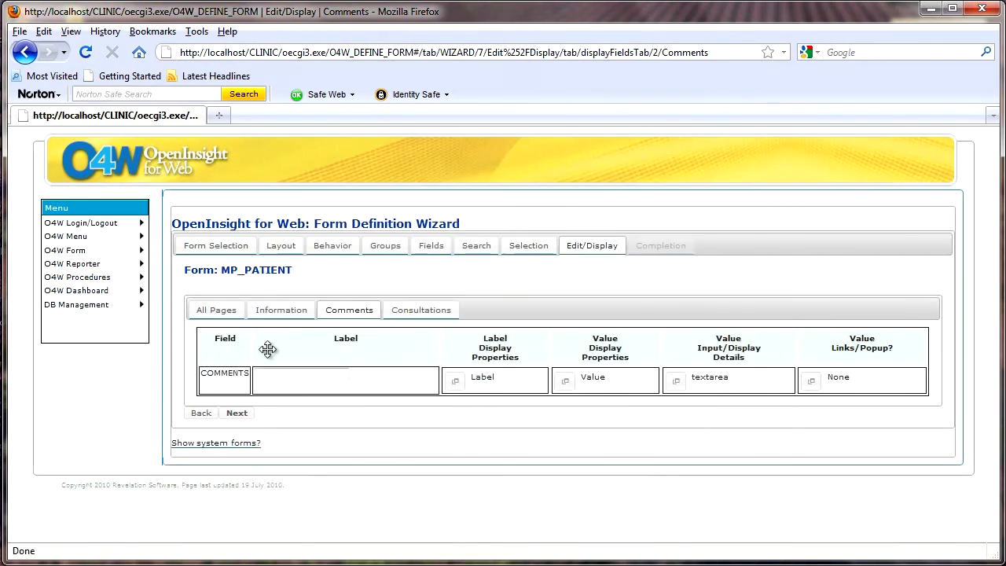
- Relabel the Consultations page fields APP_ID, APP_DATE, APP_TIME, APP_DOC and APP_SUMM as ID, Date, Time, Doctor and Summary
left_click(398, 313)
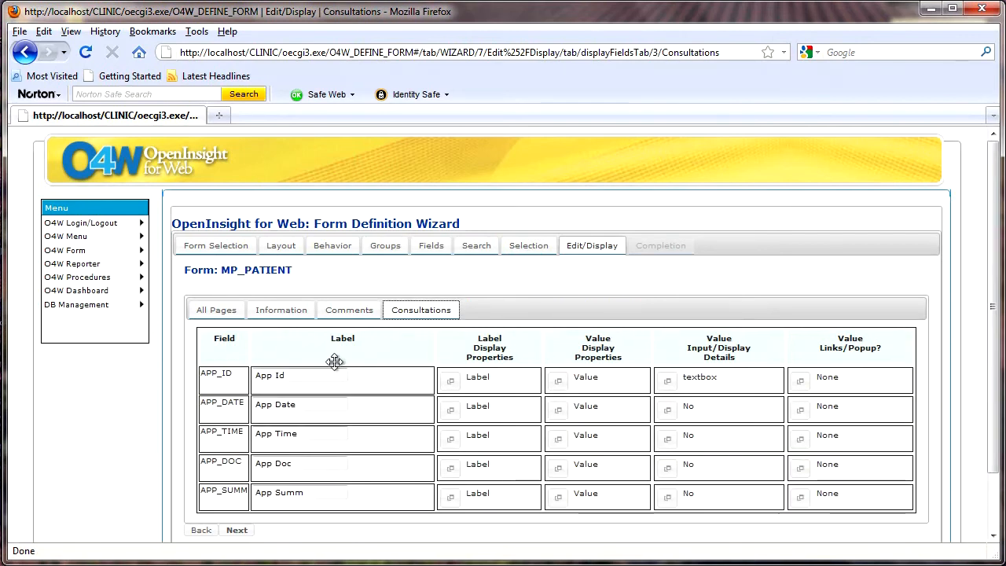
left_click_drag(307, 376, 233, 370)
type("ID")
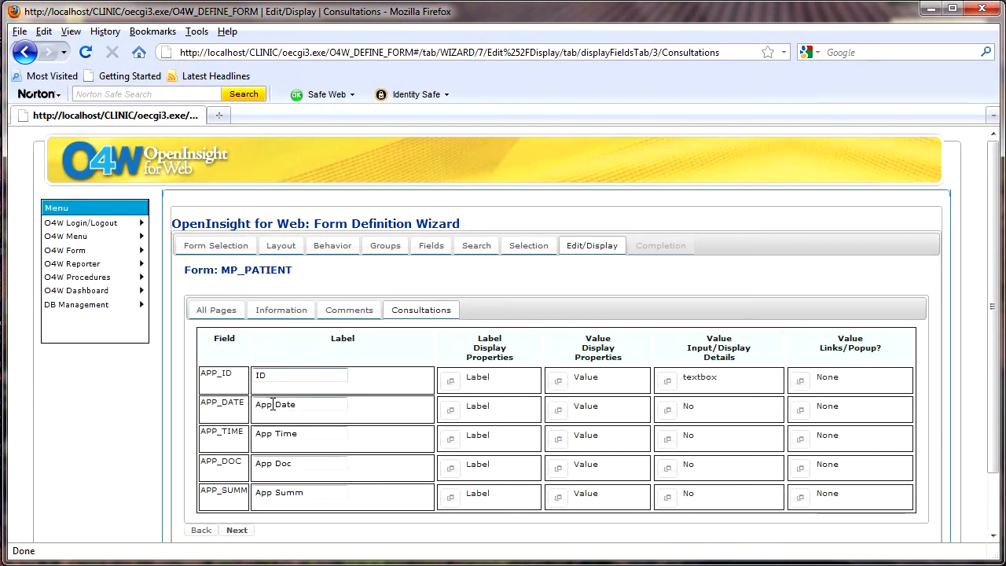
left_click_drag(277, 405, 234, 405)
type("Date")
left_click_drag(276, 438, 232, 434)
key("BackSpace")
left_click_drag(292, 466, 241, 464)
type("Doctor")
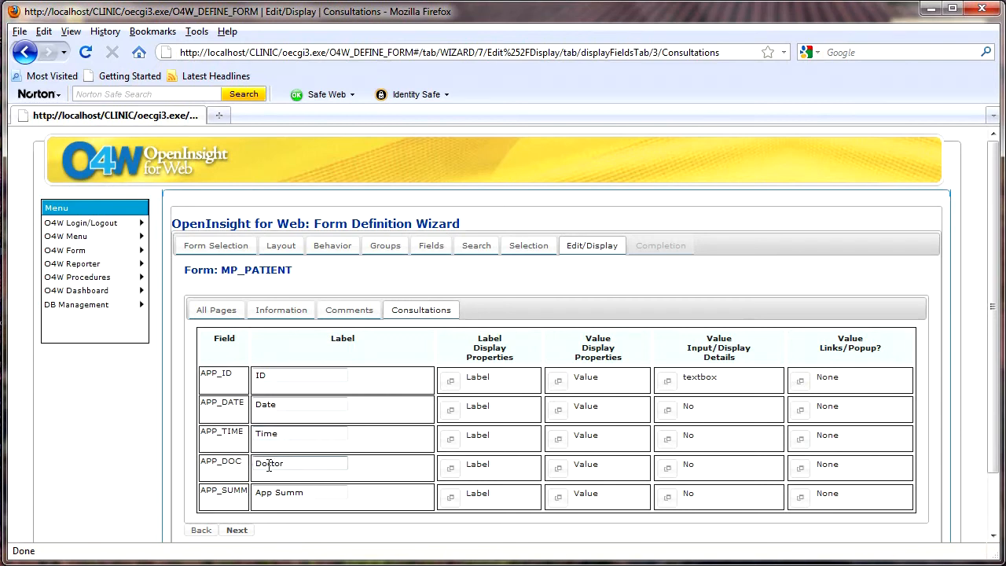
left_click_drag(308, 493, 234, 493)
type("Summary")
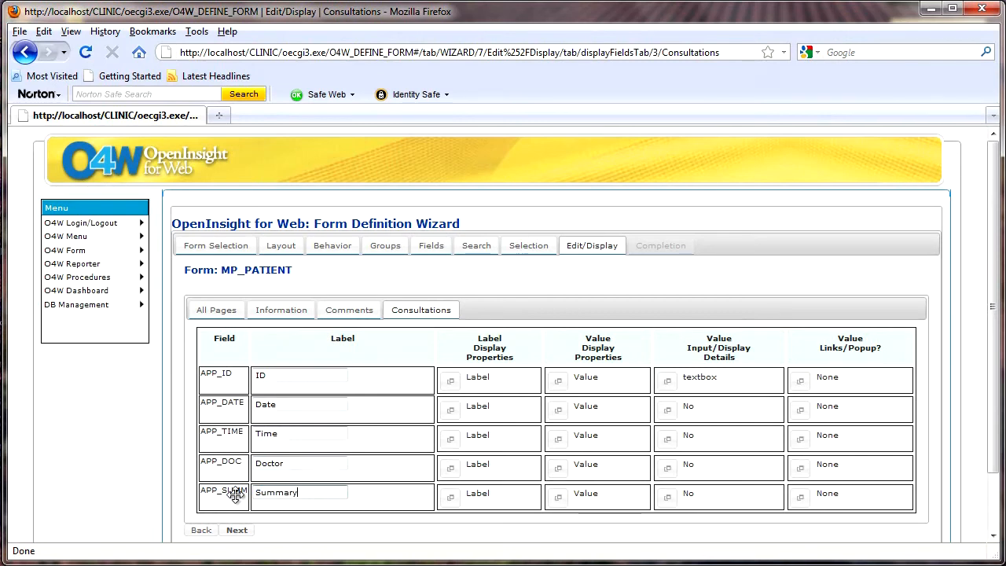
- Give the APP_ID label a green background and Over/Under position, apply these properties to all labels on the Consultations page, and save
left_click(451, 384)
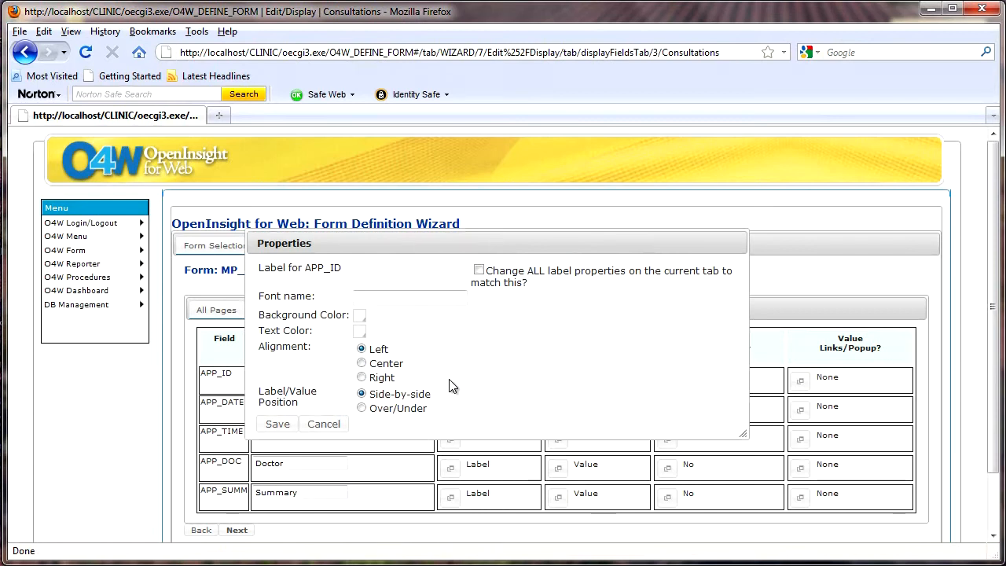
left_click(360, 318)
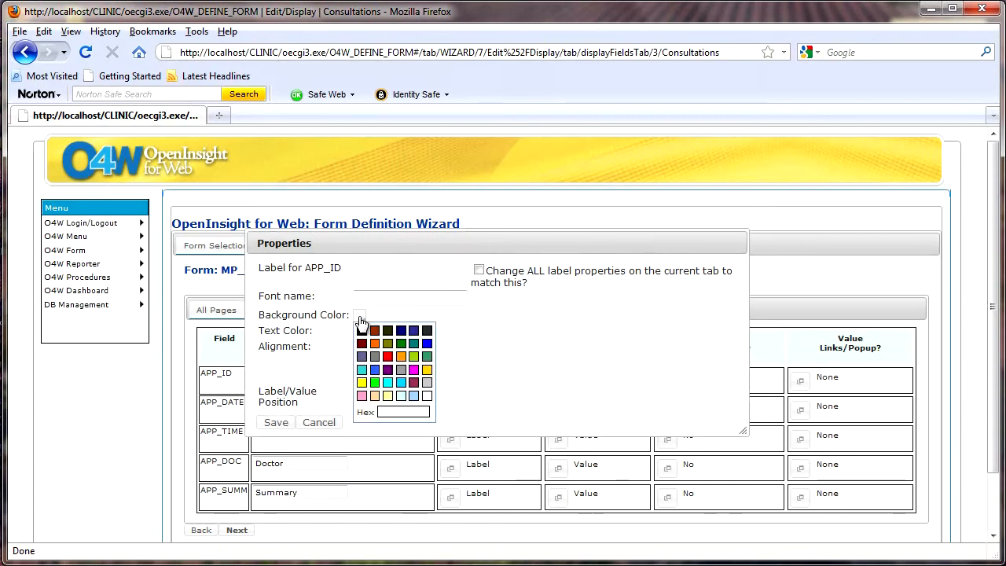
left_click(427, 355)
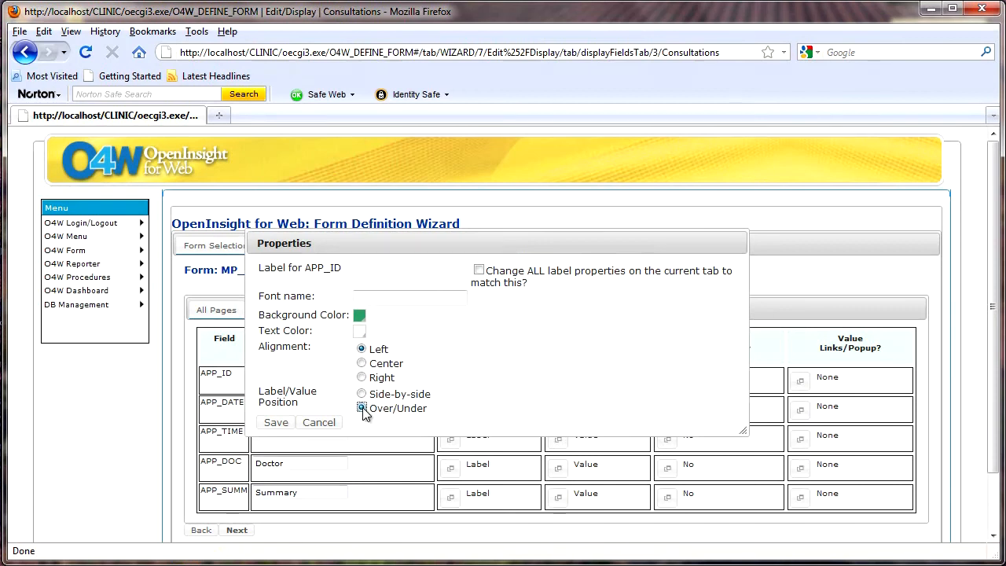
left_click(478, 271)
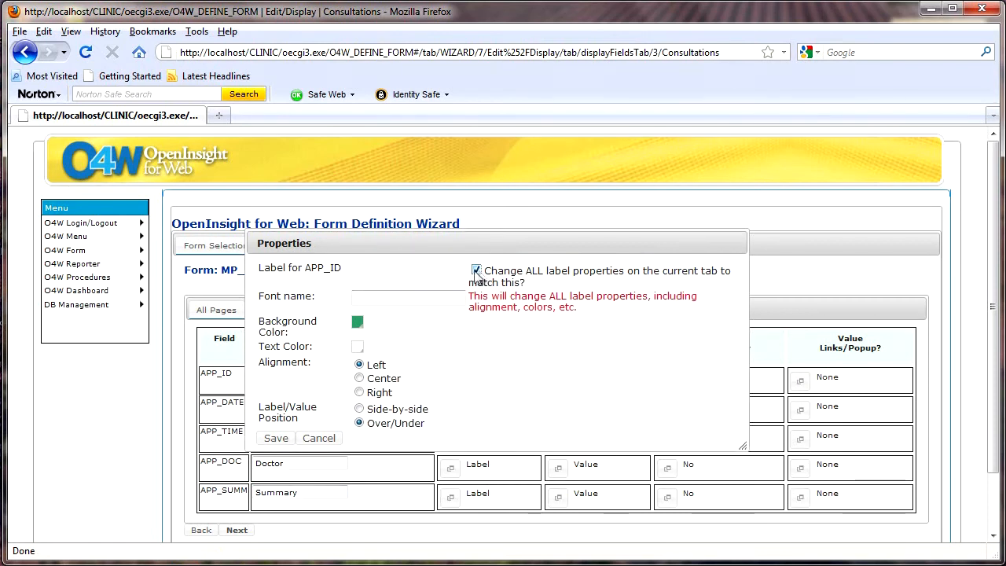
left_click(280, 438)
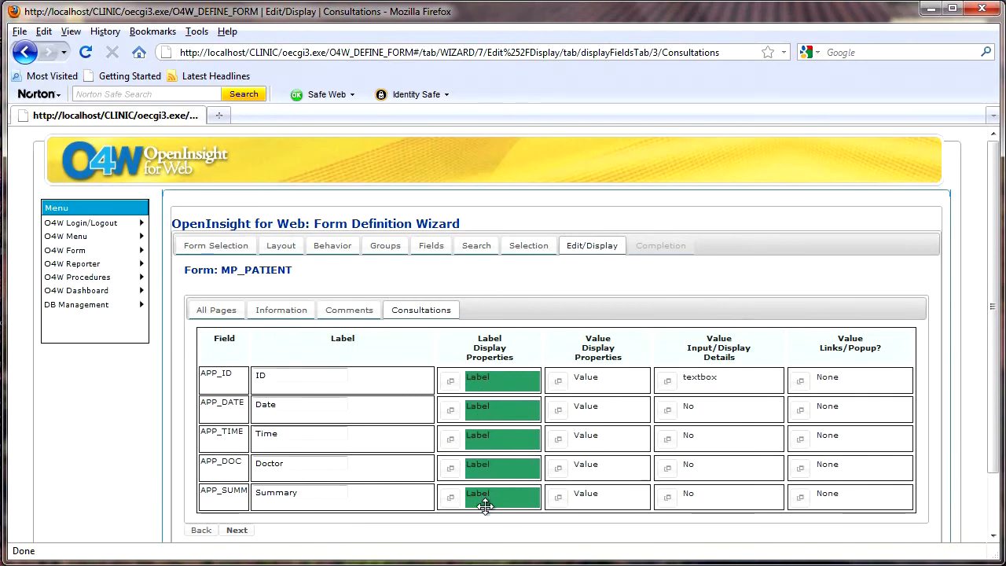
- Center the text alignment of the APP_ID values and save the display properties
left_click(559, 382)
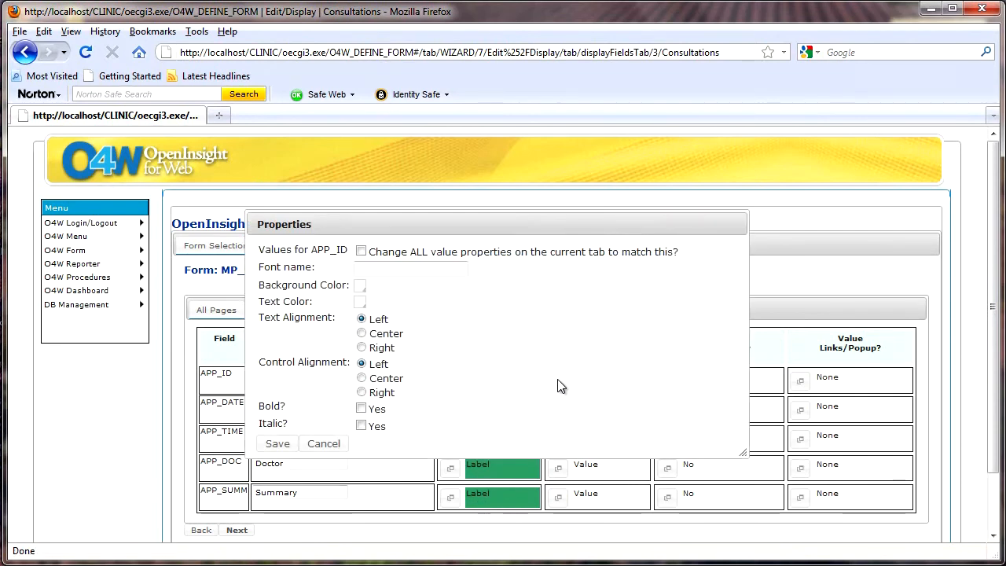
left_click(362, 333)
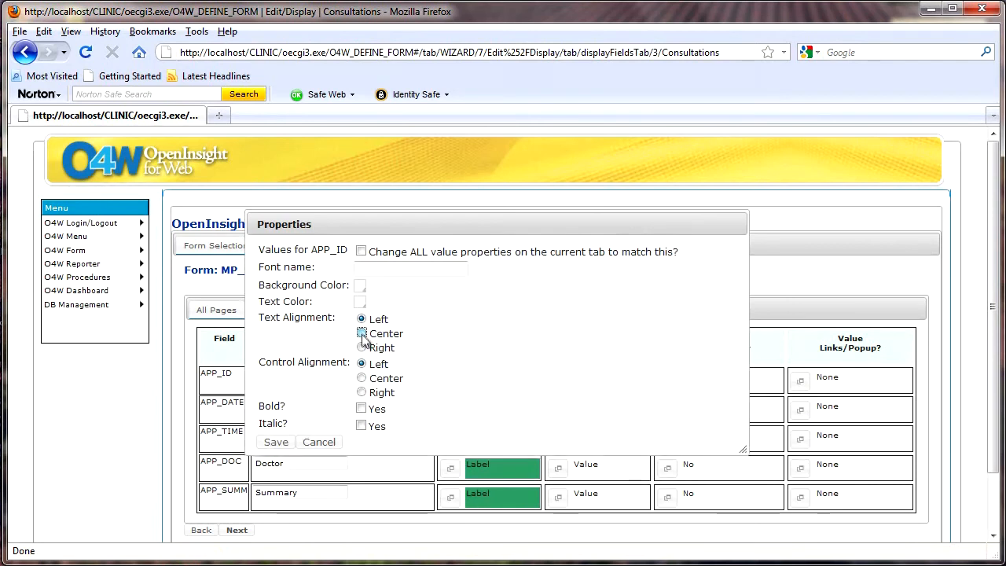
left_click(279, 443)
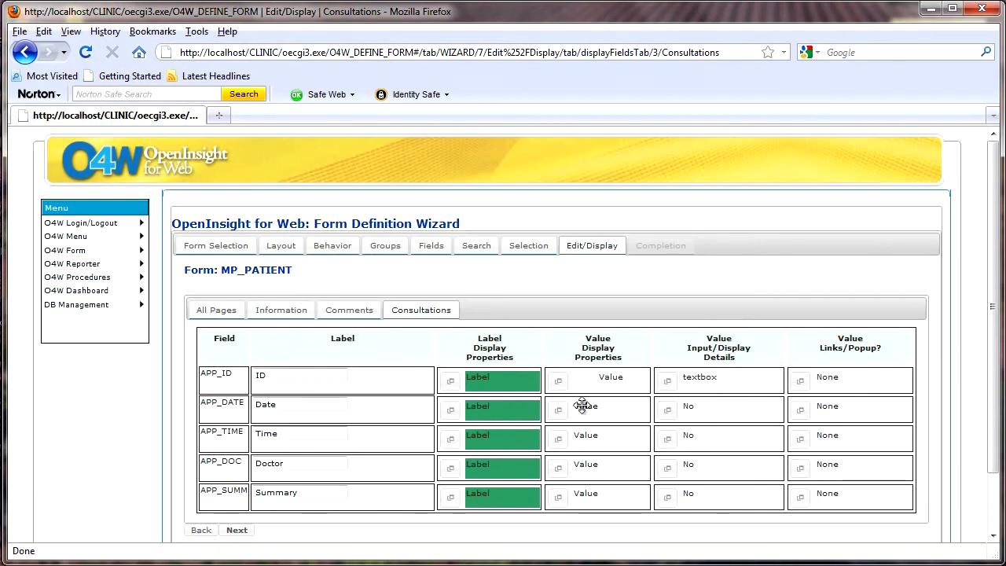
- Change the APP_ID value's input type to Plain text (not editable), mark it as multivalue data, and save
left_click(665, 385)
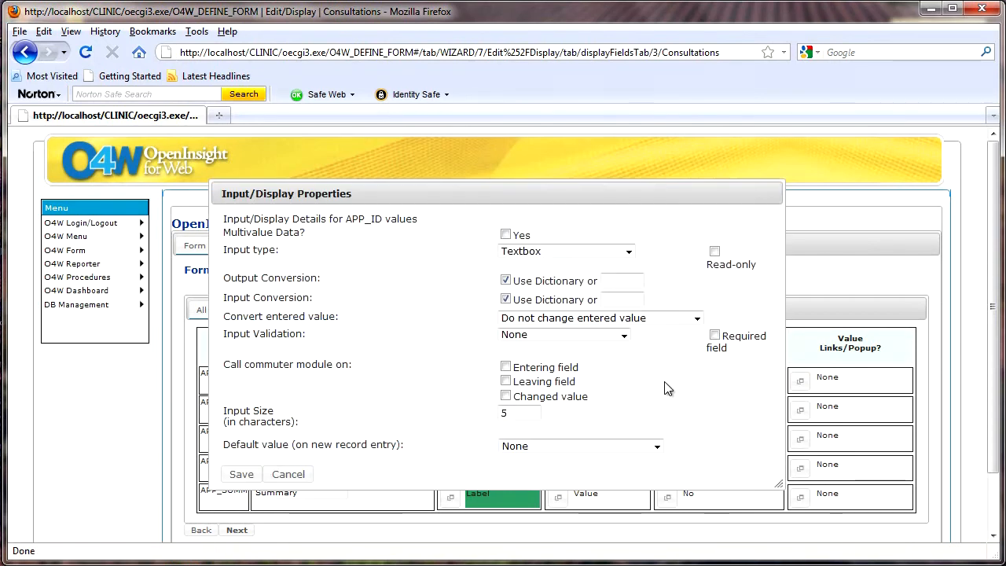
left_click(628, 252)
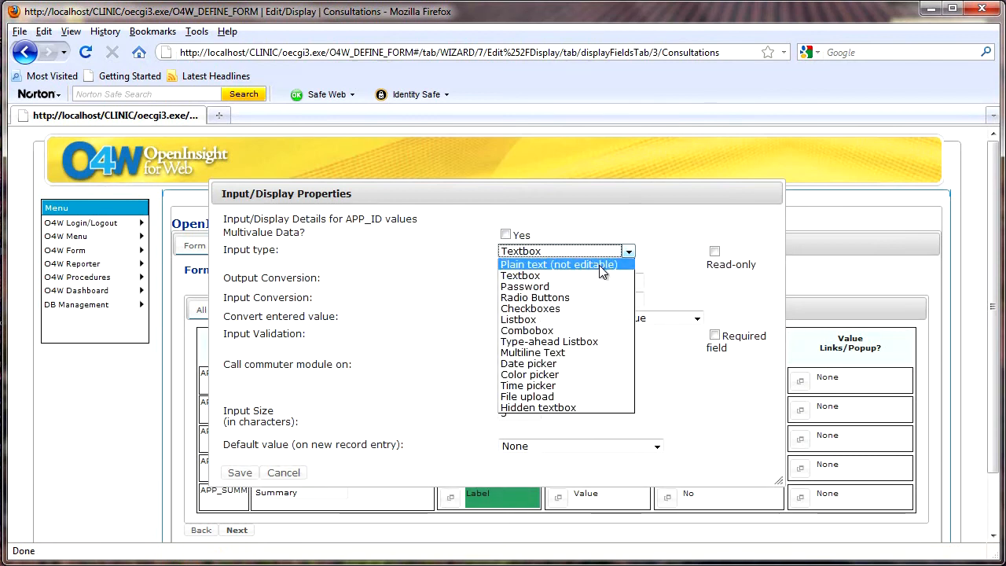
left_click(599, 265)
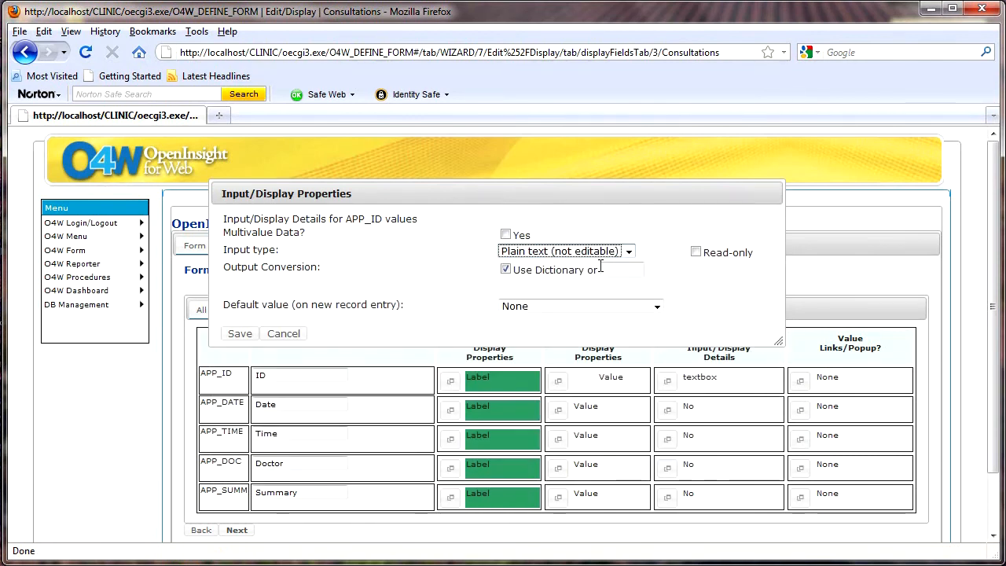
left_click(505, 235)
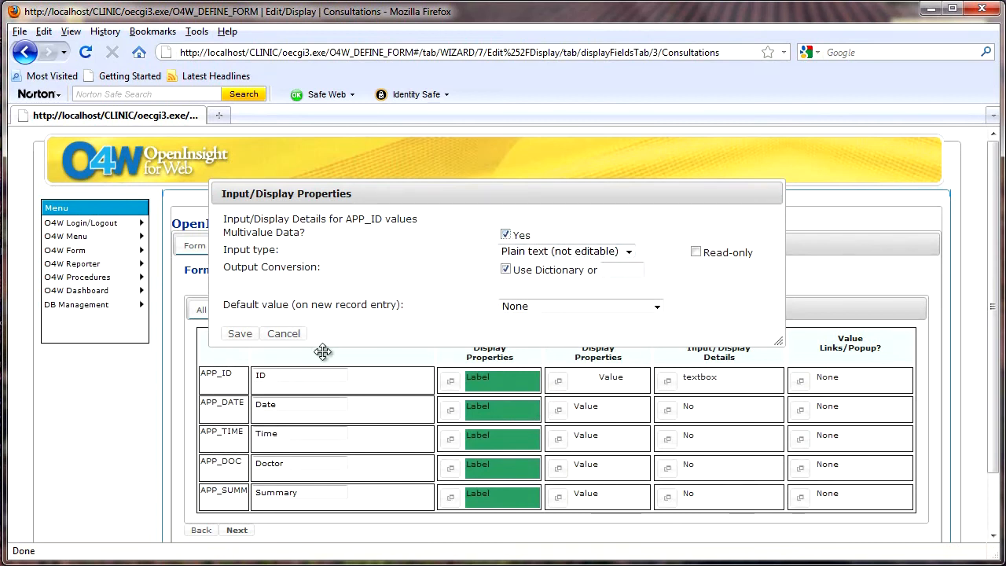
left_click(240, 333)
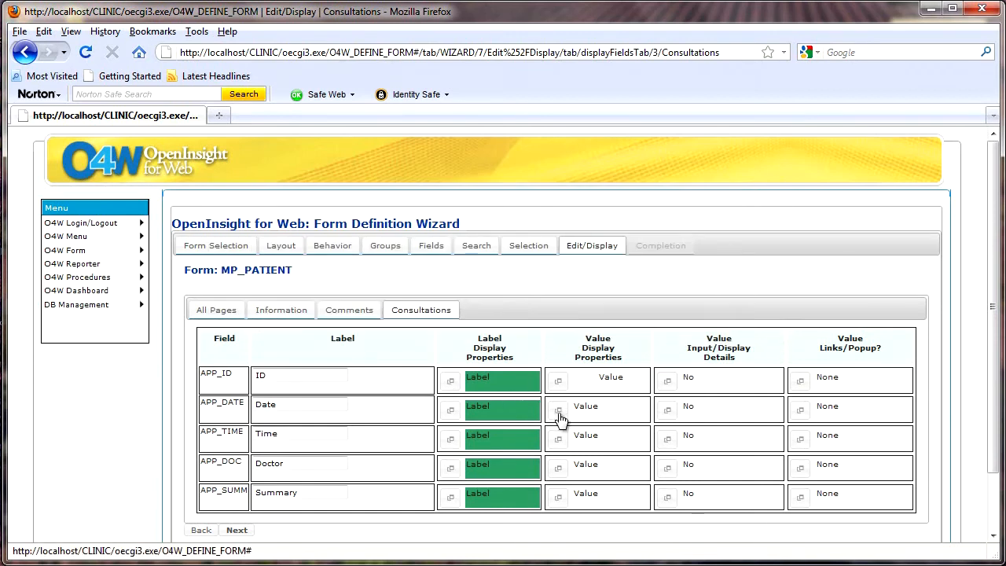
- Mark the APP_DATE values as multivalue data, replace the dictionary output conversion with a custom one, and save
left_click(674, 417)
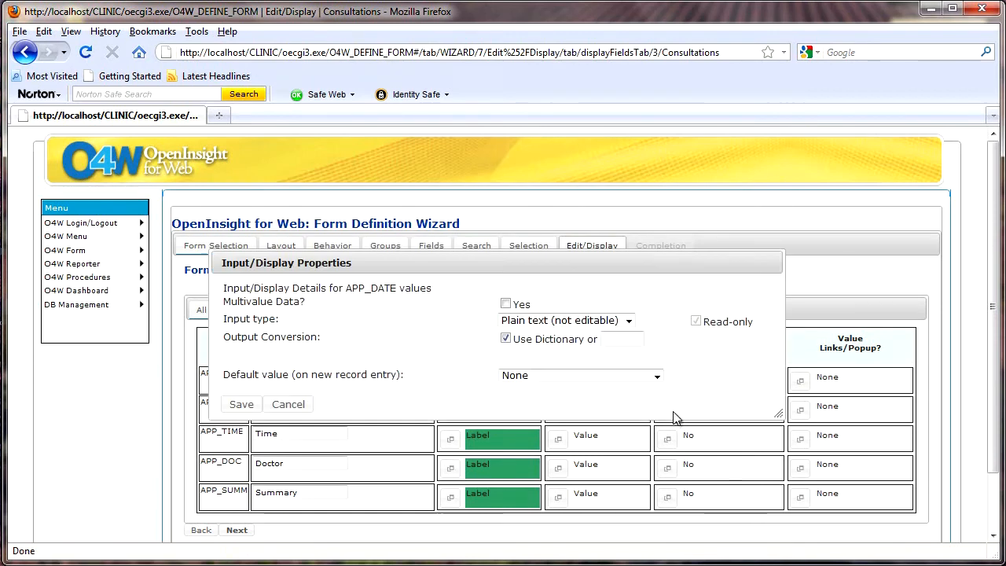
left_click(505, 305)
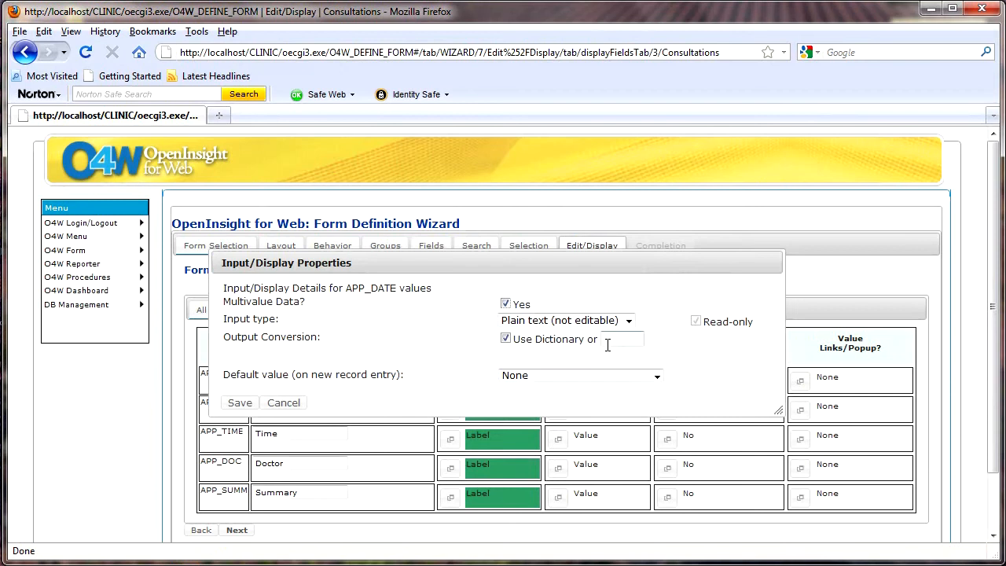
left_click(505, 337)
left_click(605, 338)
left_click(239, 402)
- Mark the APP_TIME values as multivalue data, replace the dictionary output conversion with MTH, and save
left_click(667, 441)
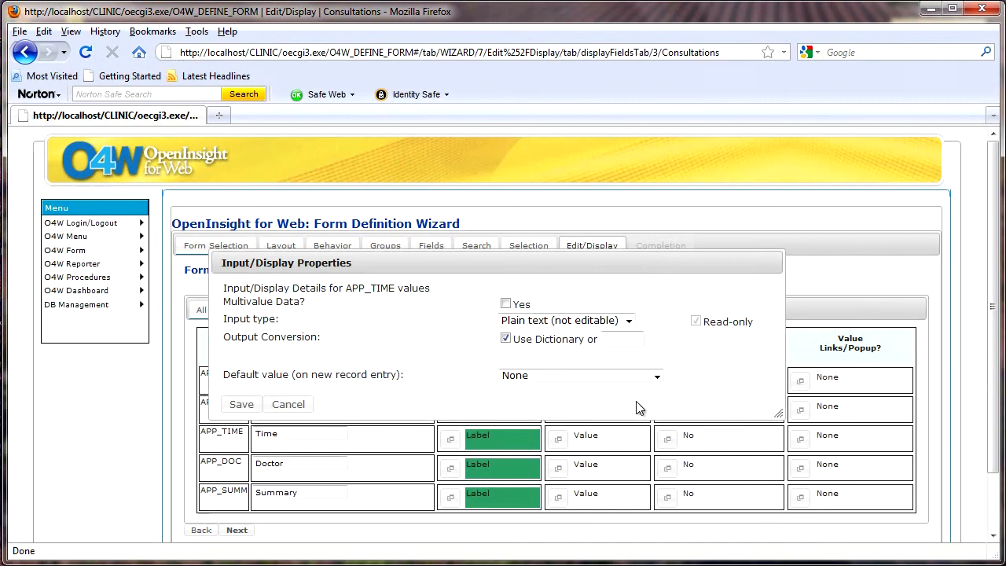
left_click(507, 305)
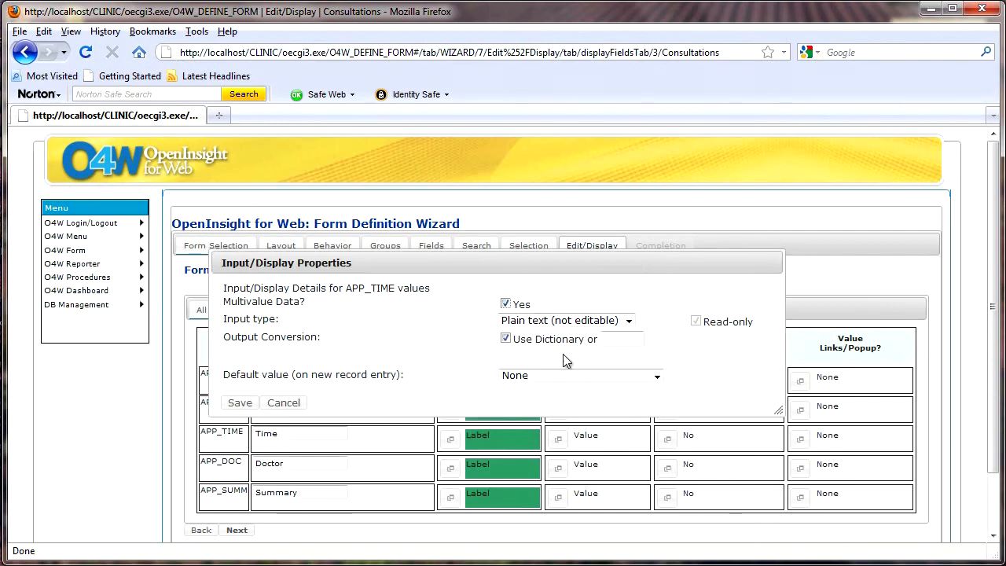
left_click(507, 340)
left_click(618, 339)
type("MTH")
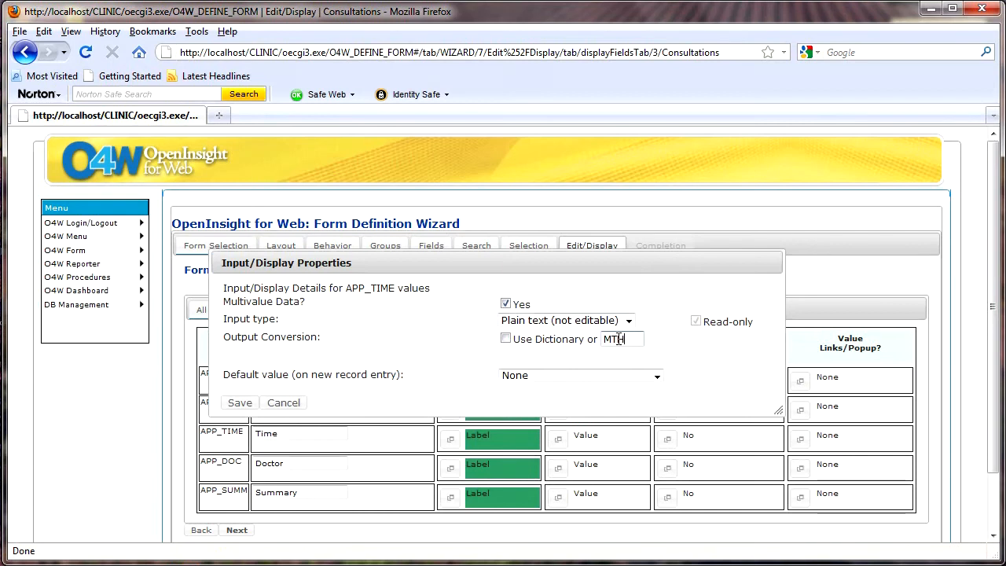
left_click(239, 403)
- Mark the APP_DOC and APP_SUMM values as multivalue data, saving the input/display properties of each
left_click(666, 472)
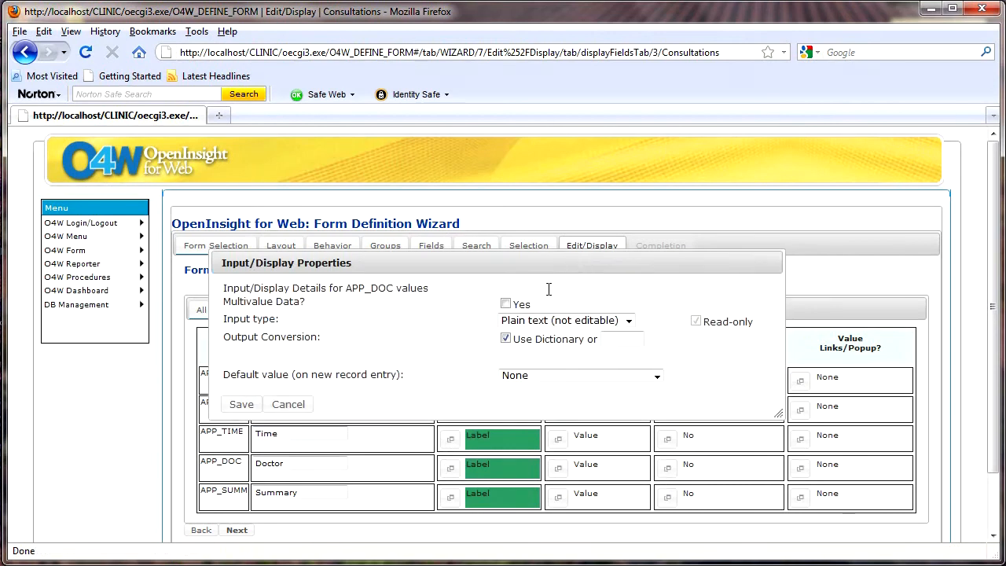
left_click(506, 305)
left_click(241, 403)
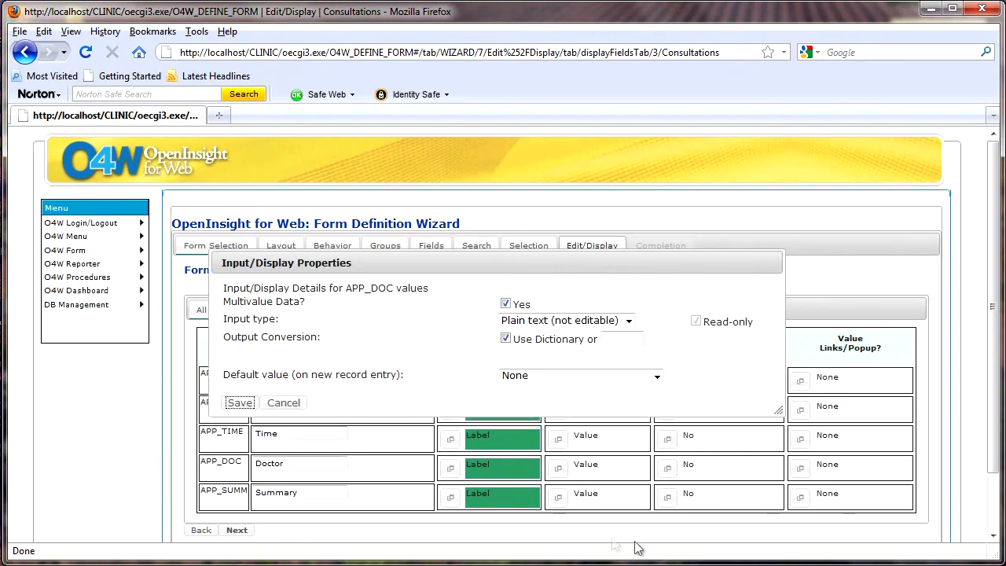
left_click(667, 497)
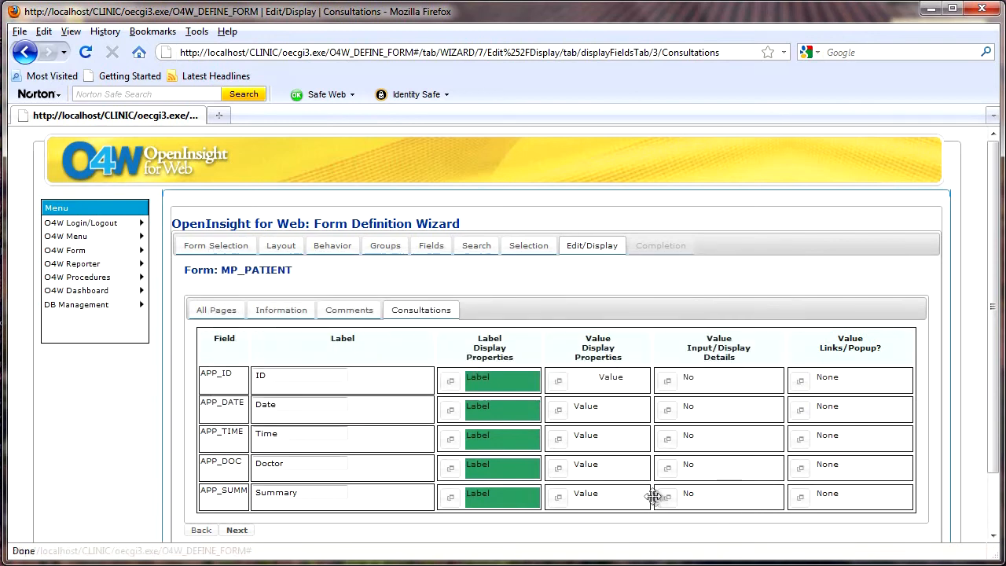
left_click(506, 305)
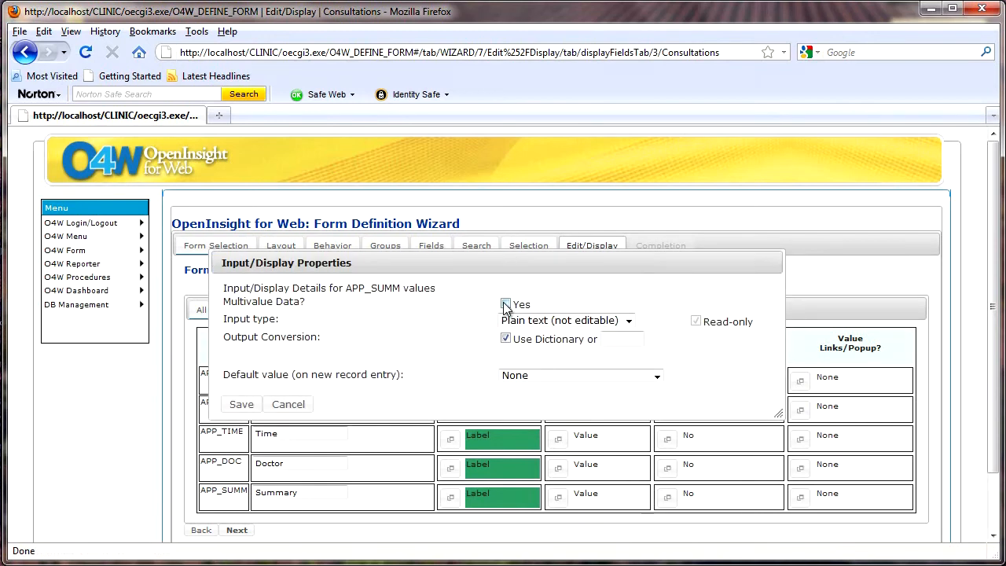
left_click(240, 403)
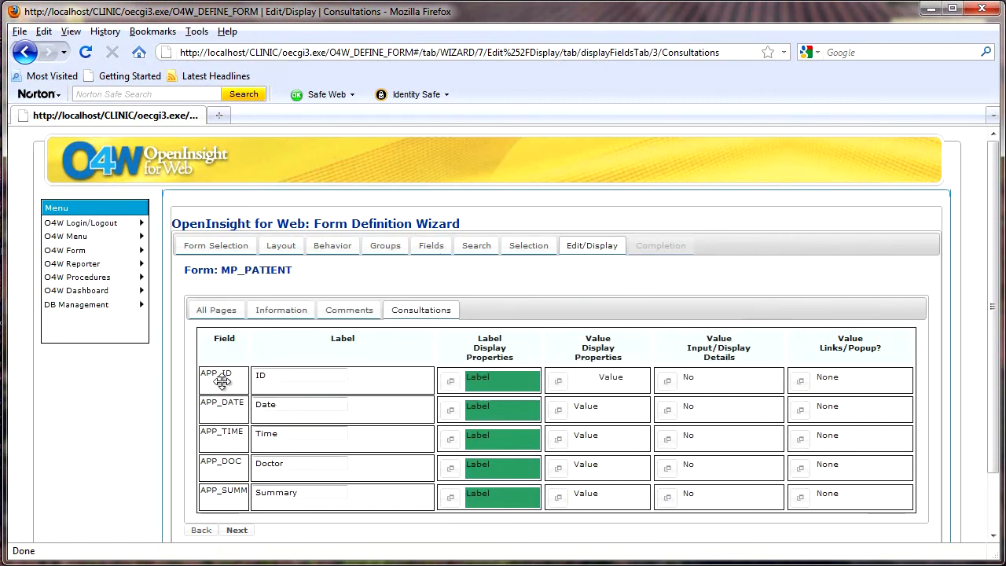
- Link the APP_ID values to the MP_APPS form using the O4W Form (Key) link type, and save
left_click(800, 383)
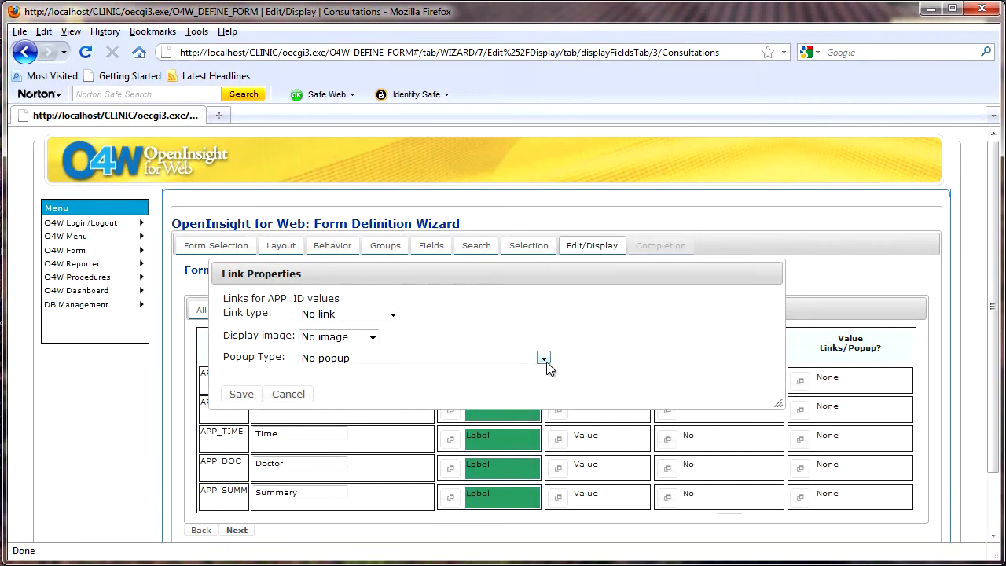
left_click(392, 315)
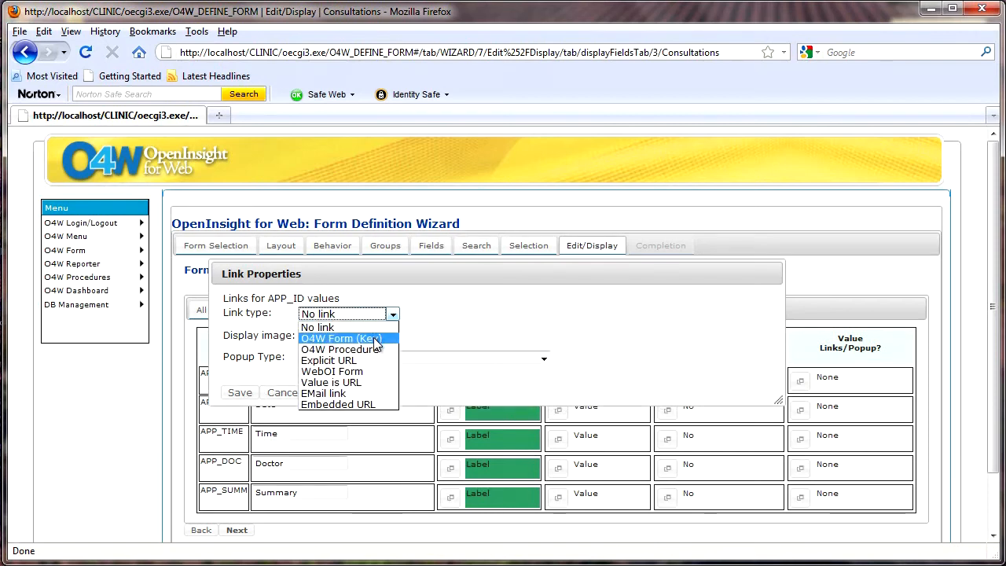
left_click(374, 339)
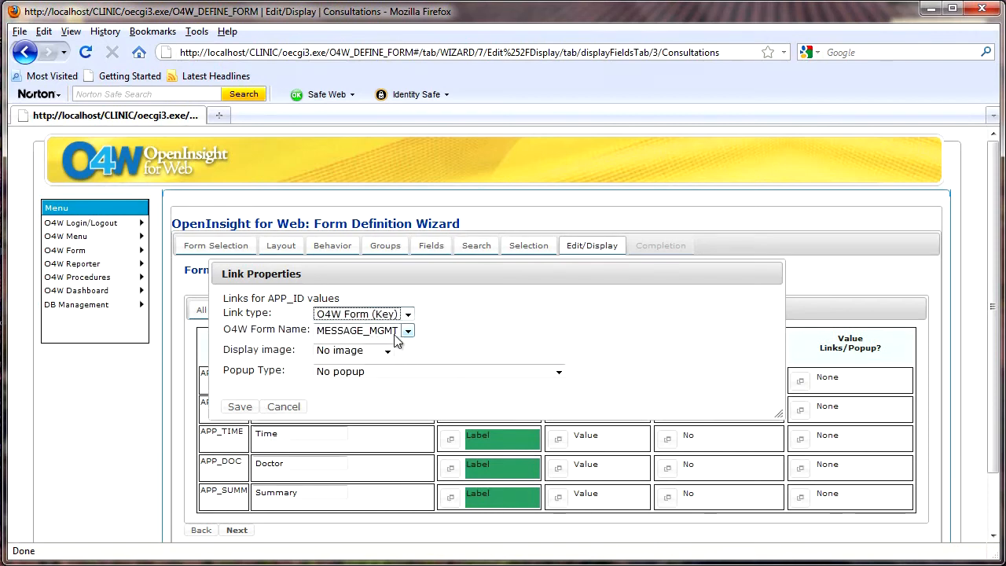
left_click(408, 331)
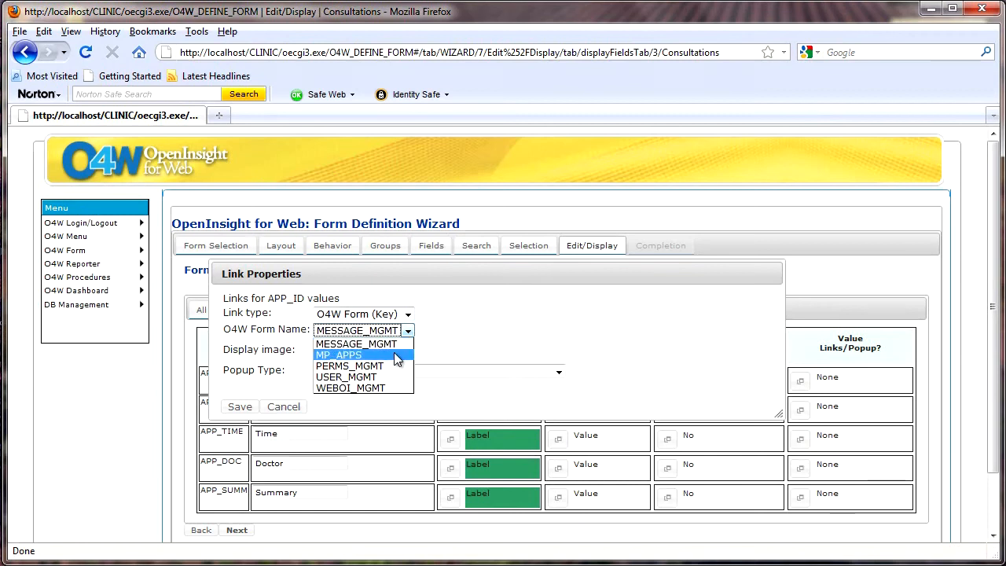
left_click(393, 354)
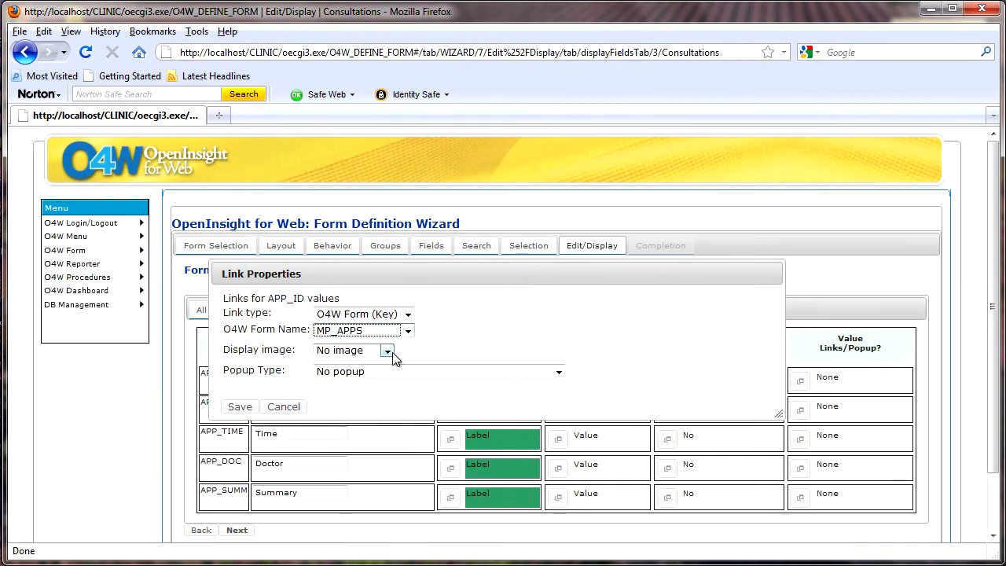
left_click(241, 409)
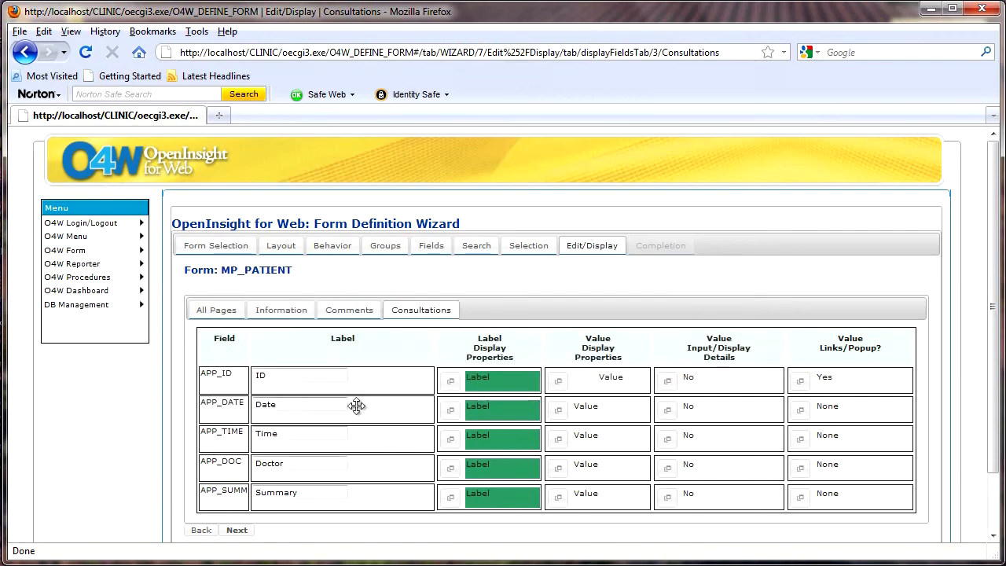
- Complete and save the MP_PATIENT form definition with the generated commuter module O4WCM_MP_PATIENT, and run the form
left_click(236, 529)
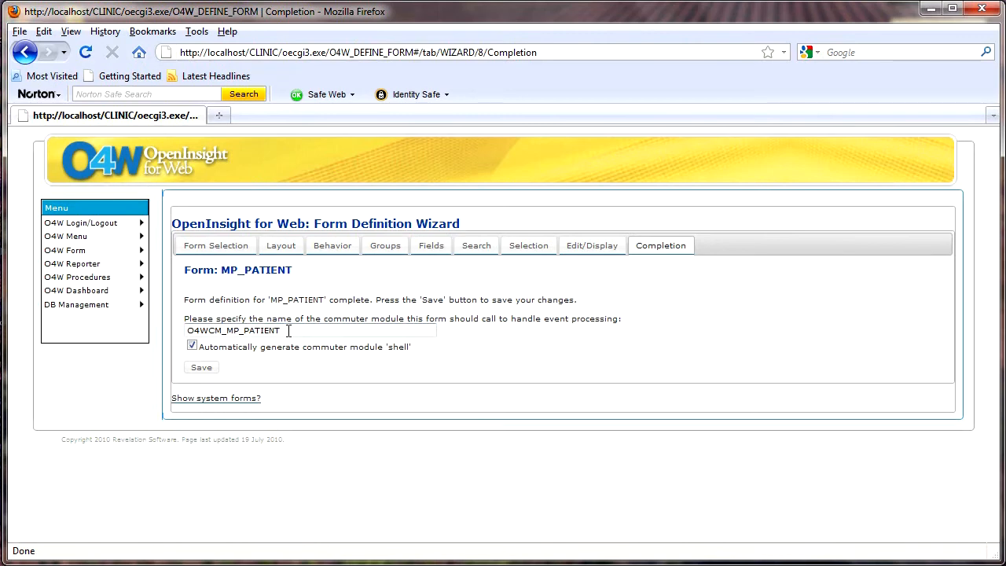
left_click(201, 367)
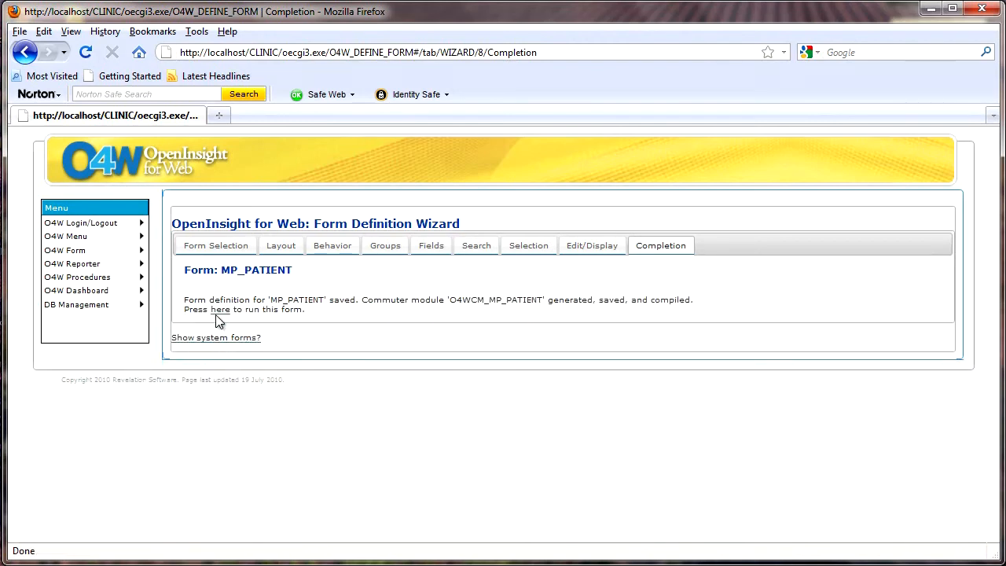
left_click(219, 310)
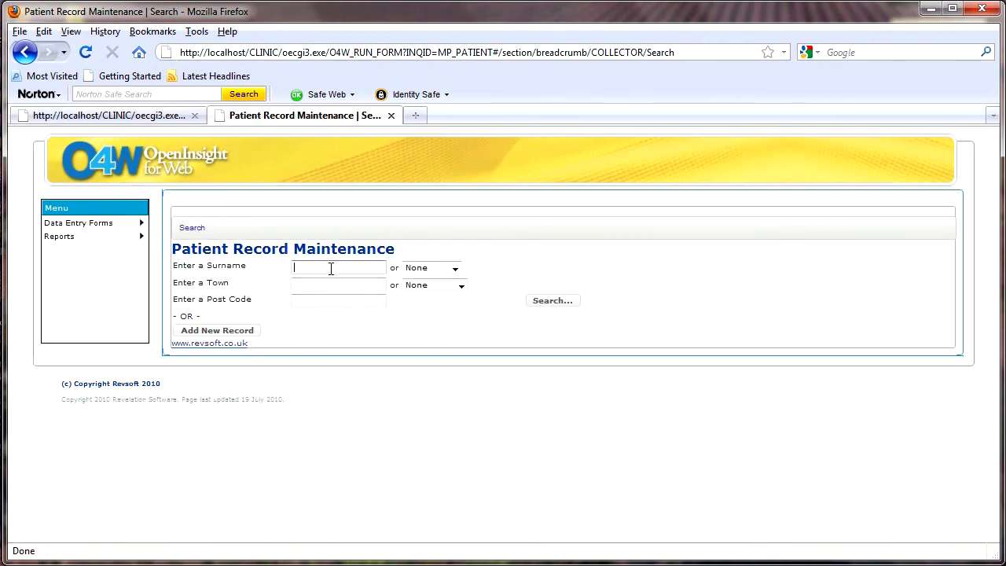
- Examine the search criteria on the patient search page, including the lists of available surnames and towns
left_click(332, 301)
left_click(456, 269)
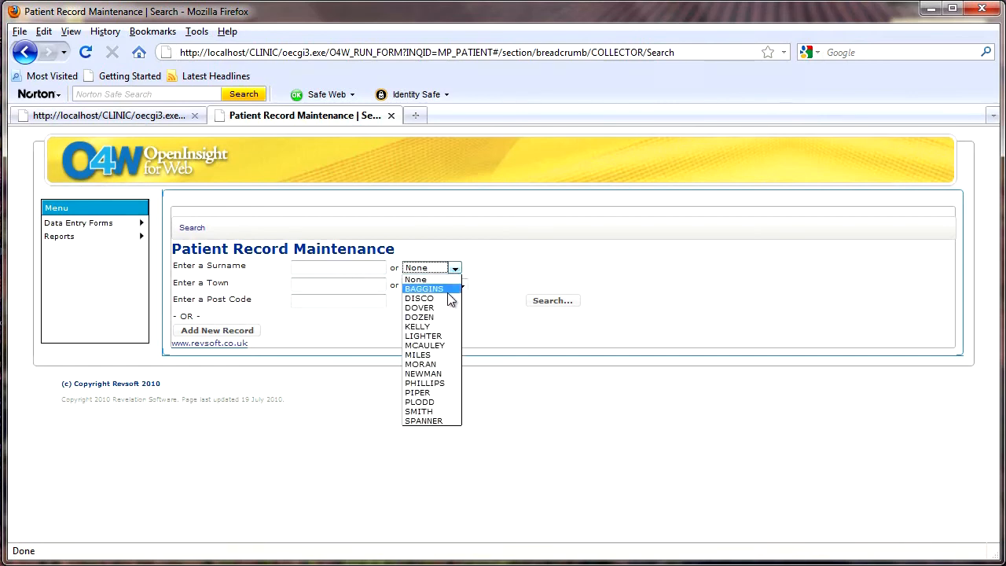
left_click(492, 315)
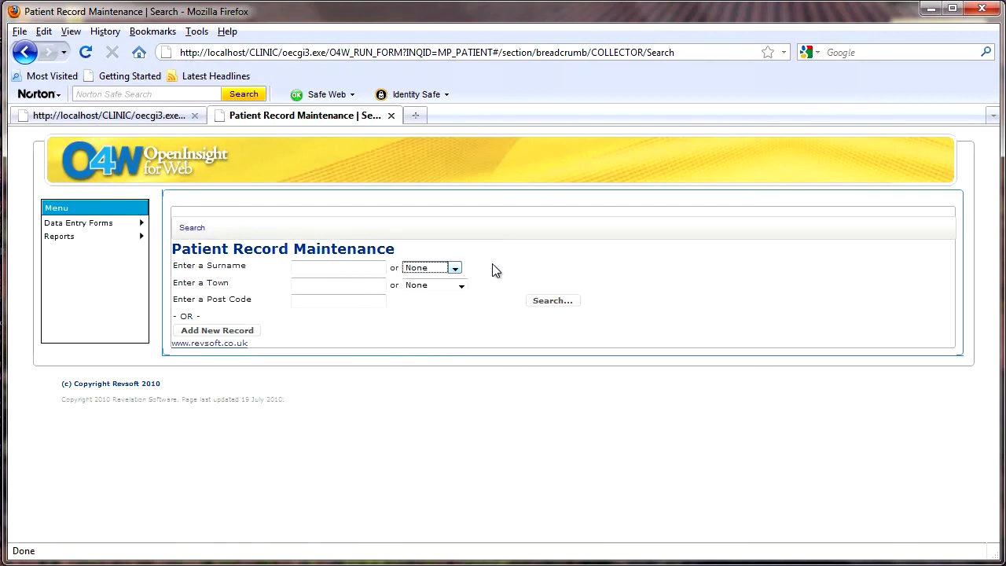
left_click(462, 287)
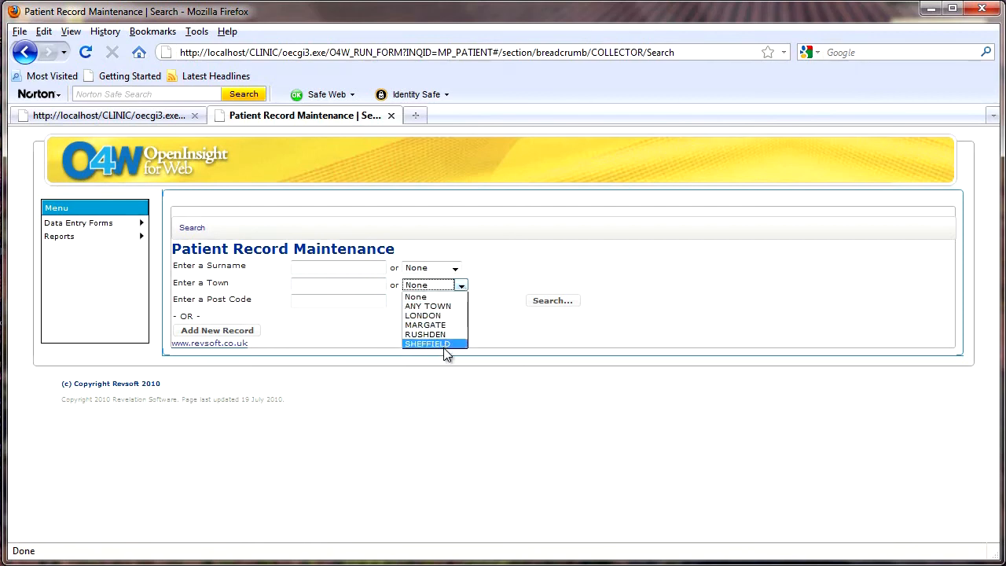
- Search for a patient by a surname picked from the list, review the displayed record, and close the running form
left_click(458, 269)
left_click(456, 268)
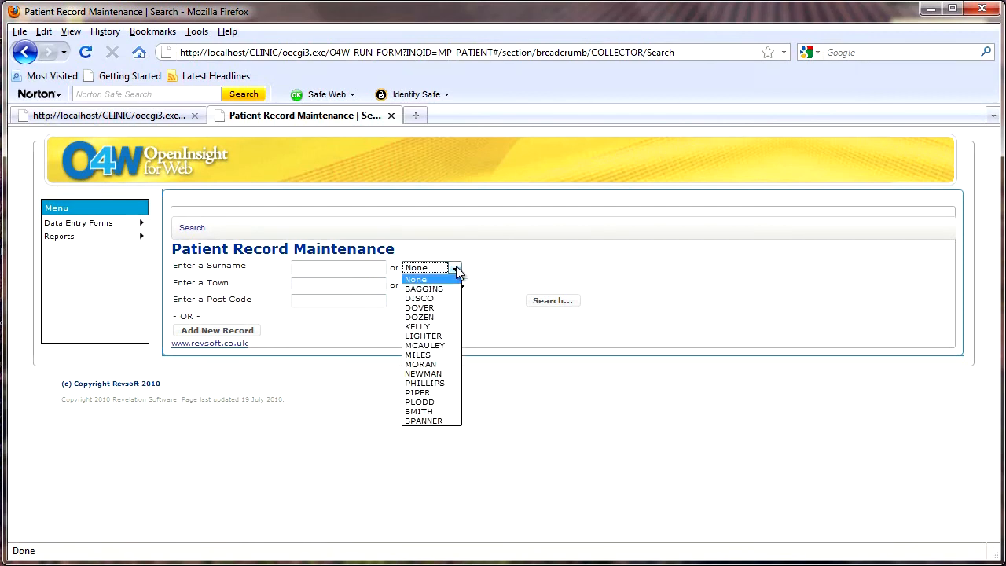
left_click(439, 366)
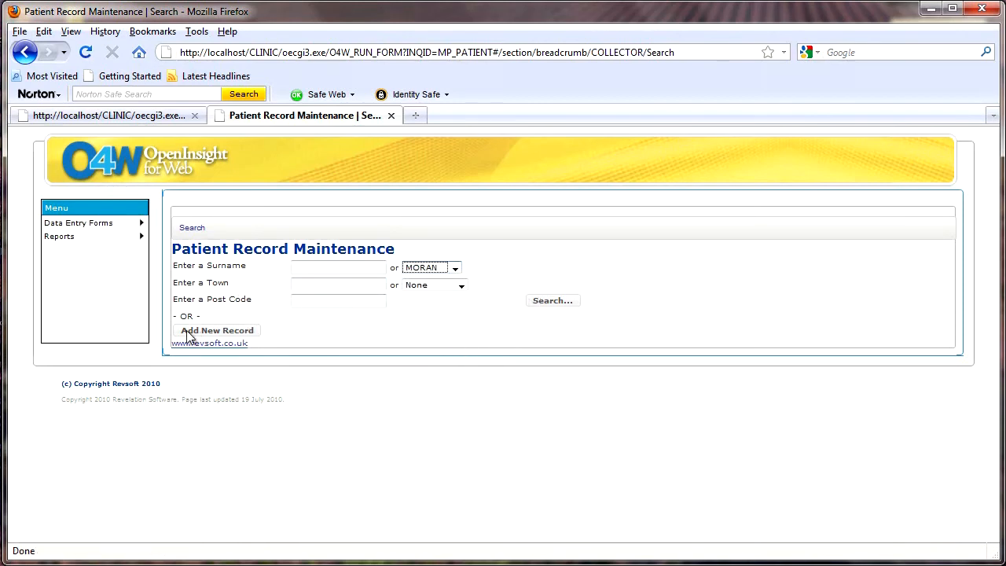
left_click(547, 302)
scroll(506, 301, "down", 2)
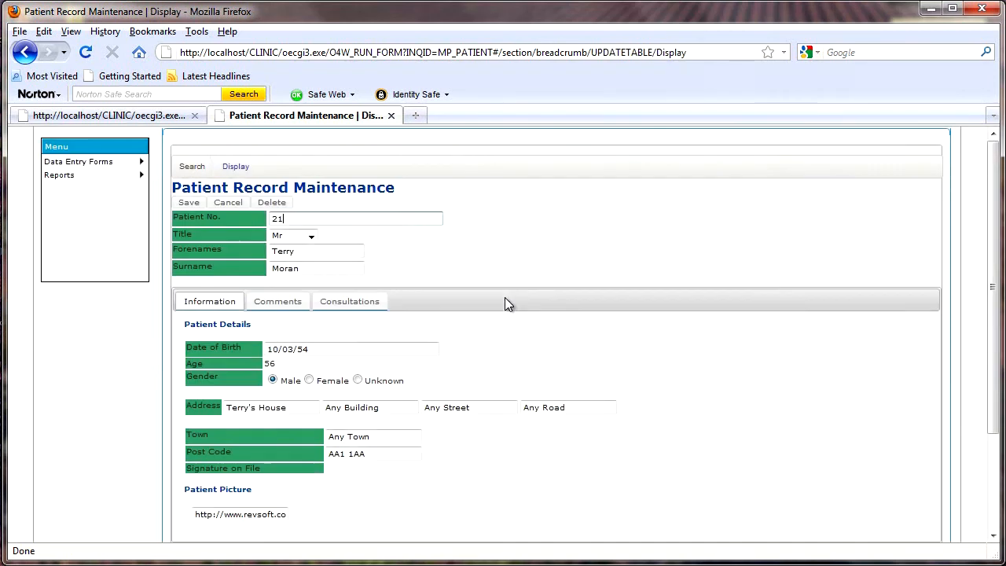
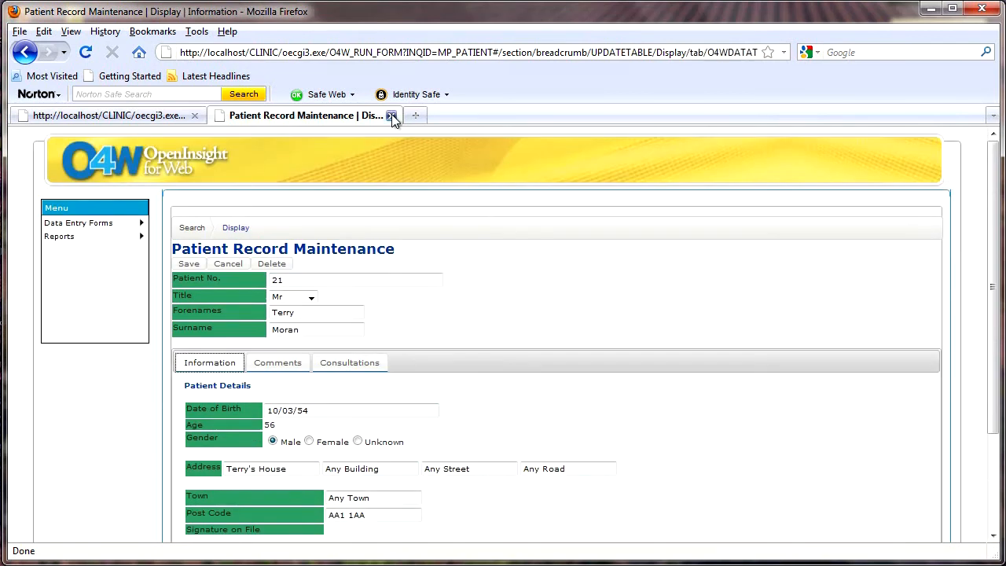
left_click(391, 116)
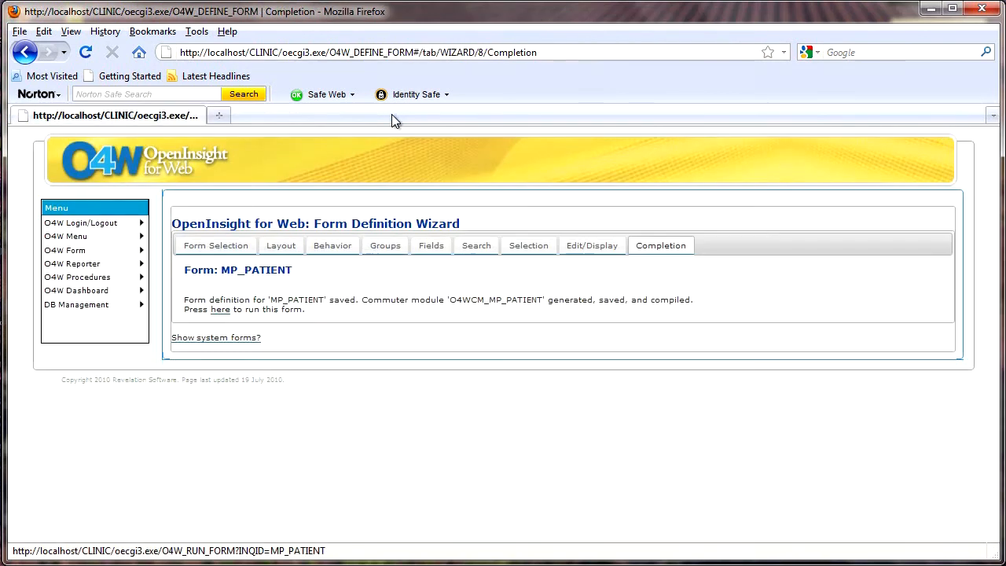
- Set the ADDRESS label/value position to Over/Under on the Information page of the MP_PATIENT form definition, and save
left_click(586, 249)
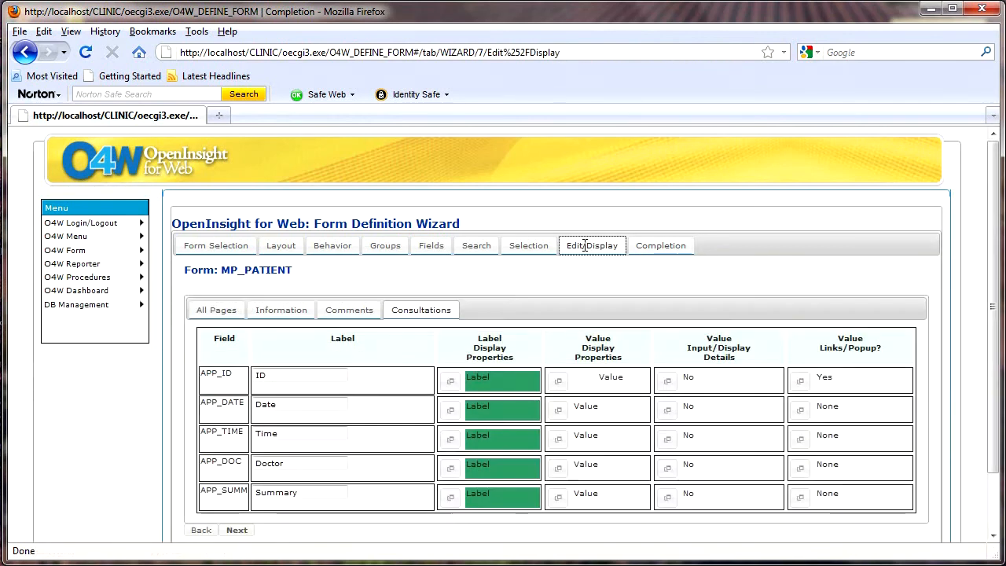
left_click(283, 313)
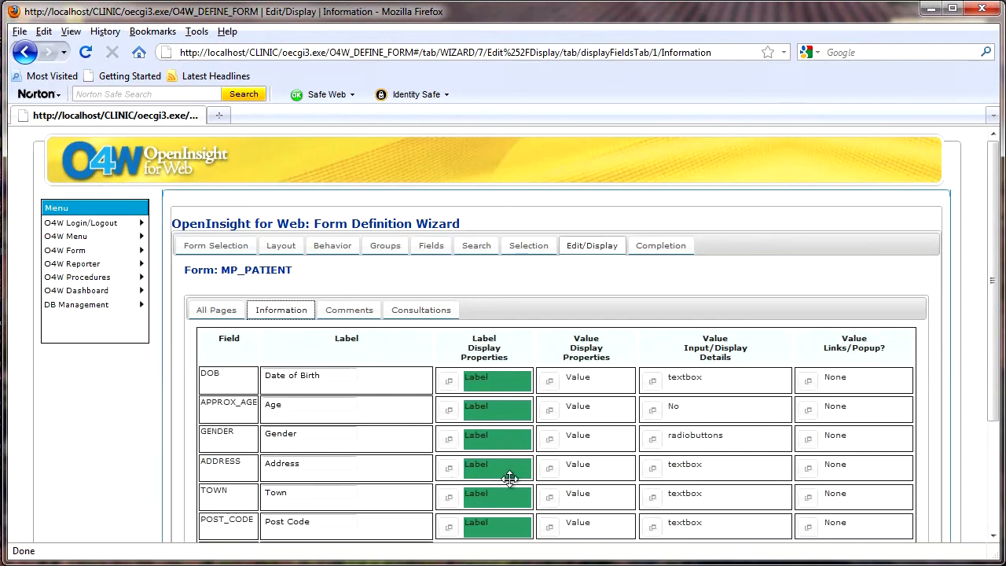
left_click(448, 470)
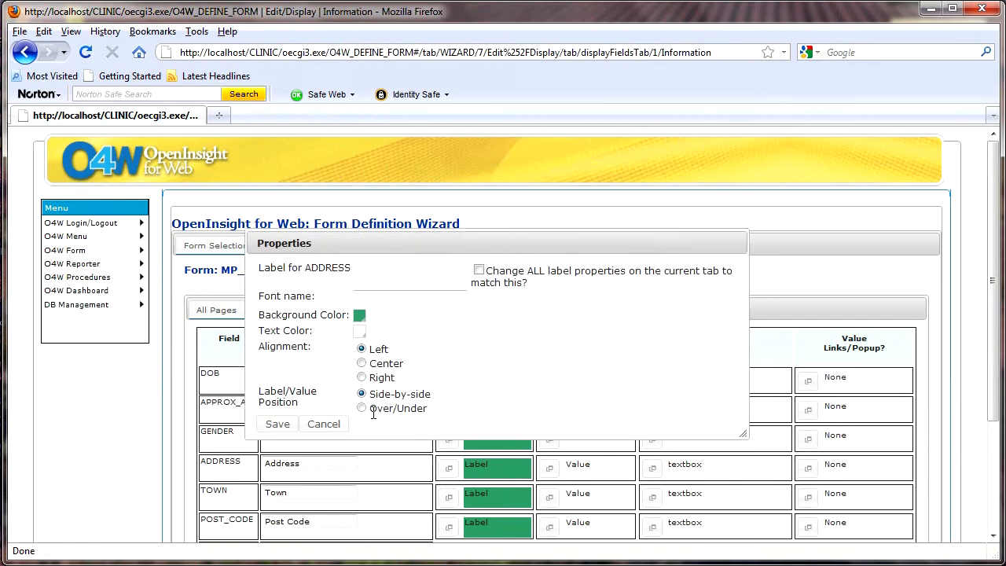
left_click(361, 408)
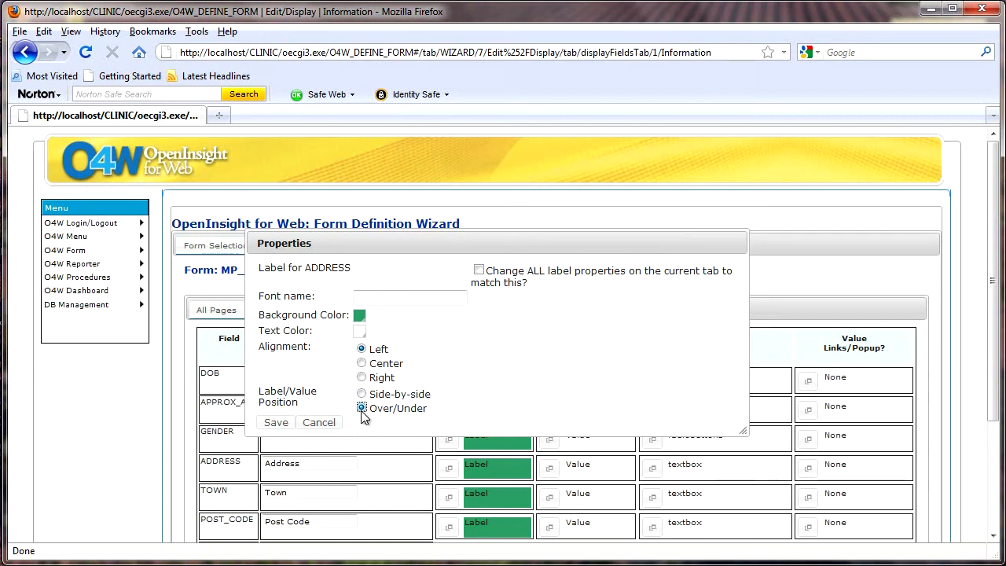
left_click(275, 422)
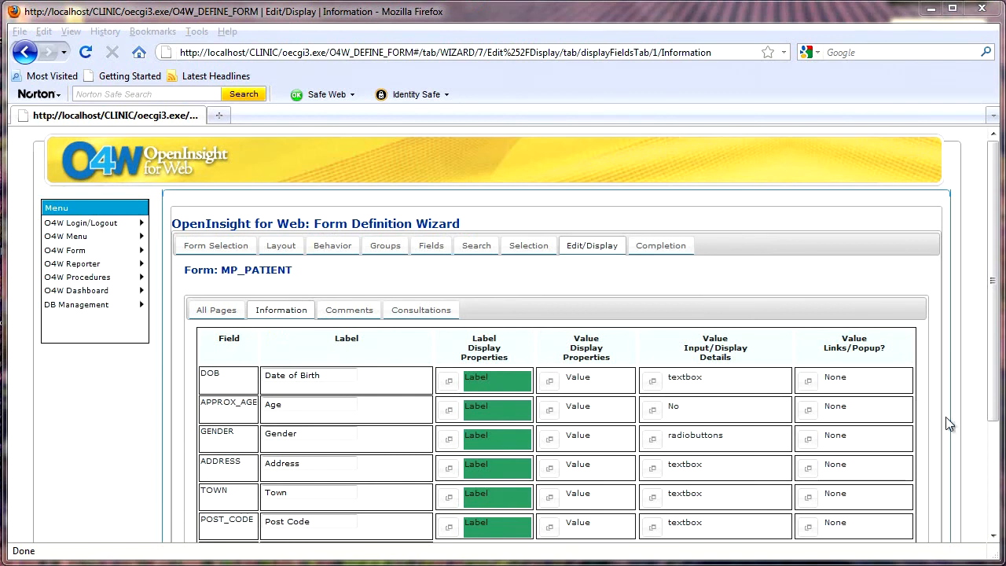
- Set the source of values for the SIGNATURE checkboxes to Standard code Yes/No, and save
left_click(995, 453)
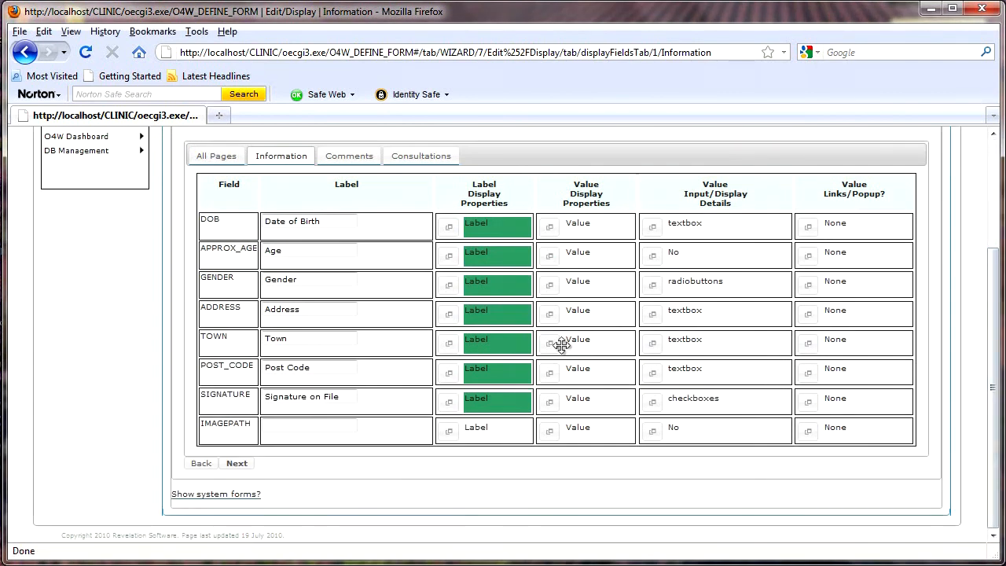
left_click(652, 405)
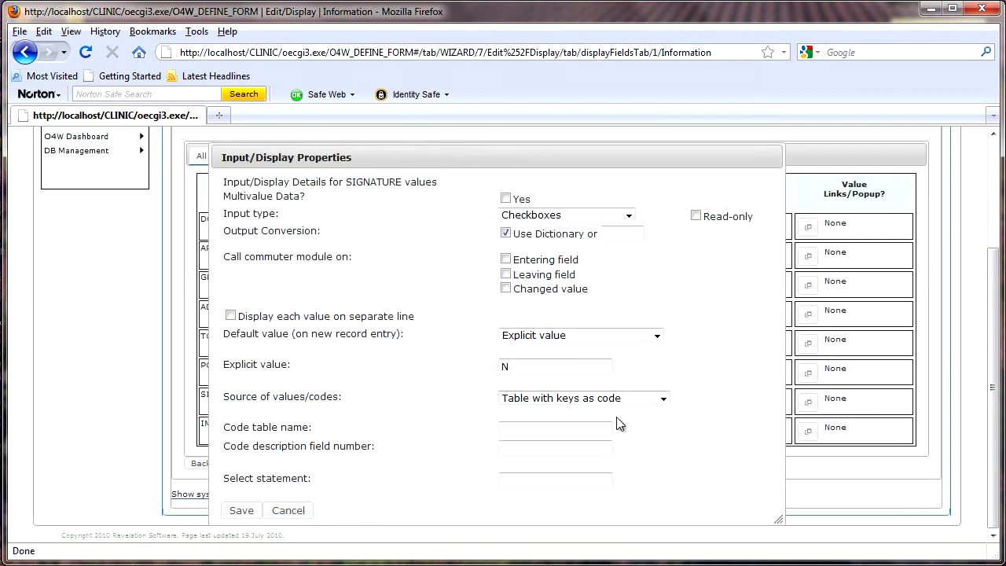
left_click(663, 401)
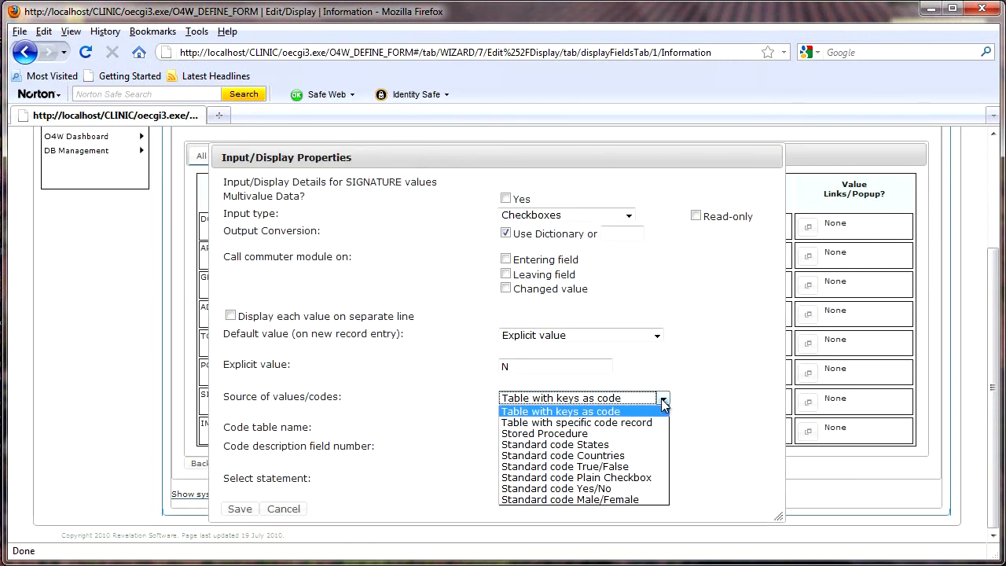
left_click(600, 489)
left_click(240, 426)
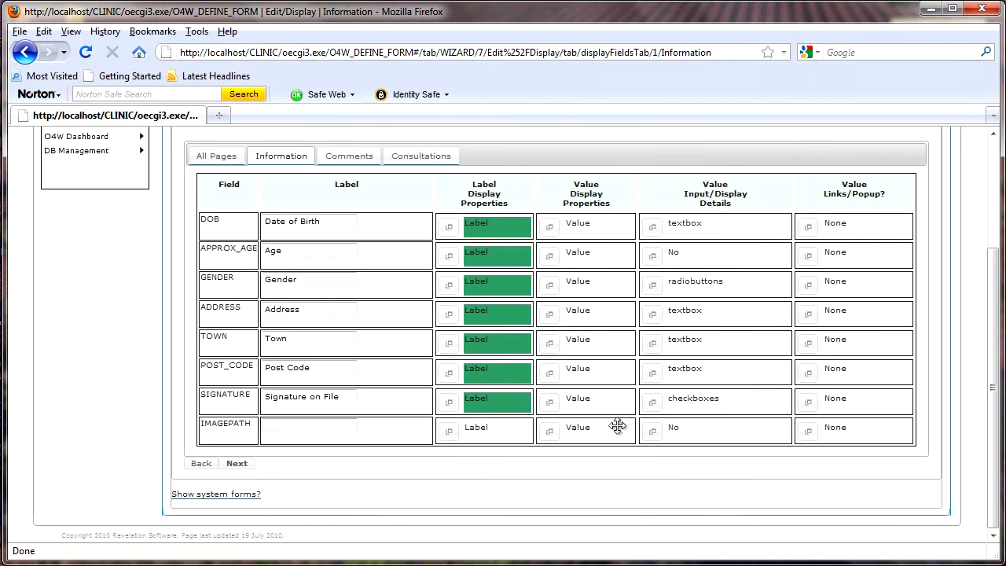
- Set the input type of the IMAGEPATH values to Plain text (not editable), and save
left_click(652, 432)
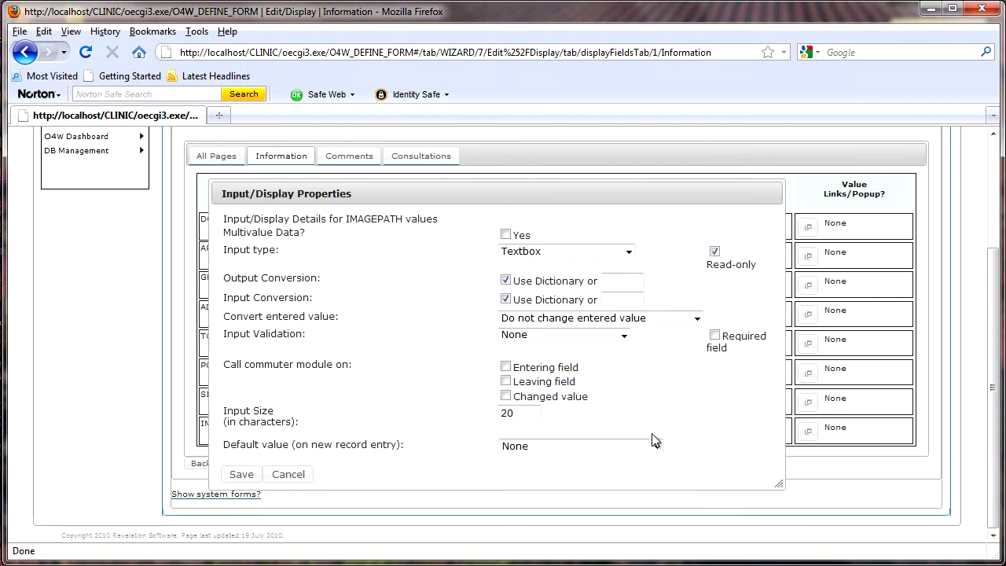
left_click(628, 253)
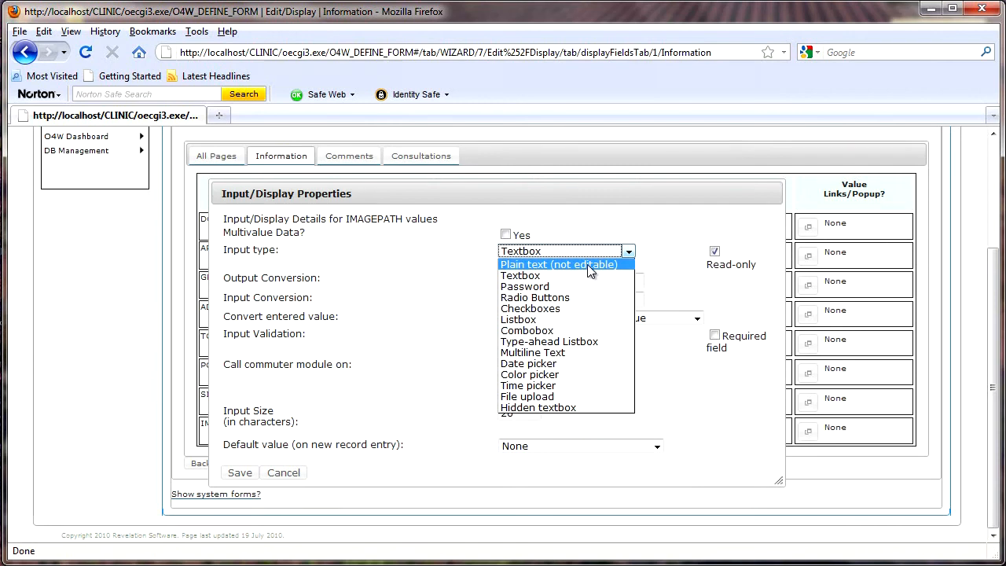
left_click(587, 265)
left_click(240, 334)
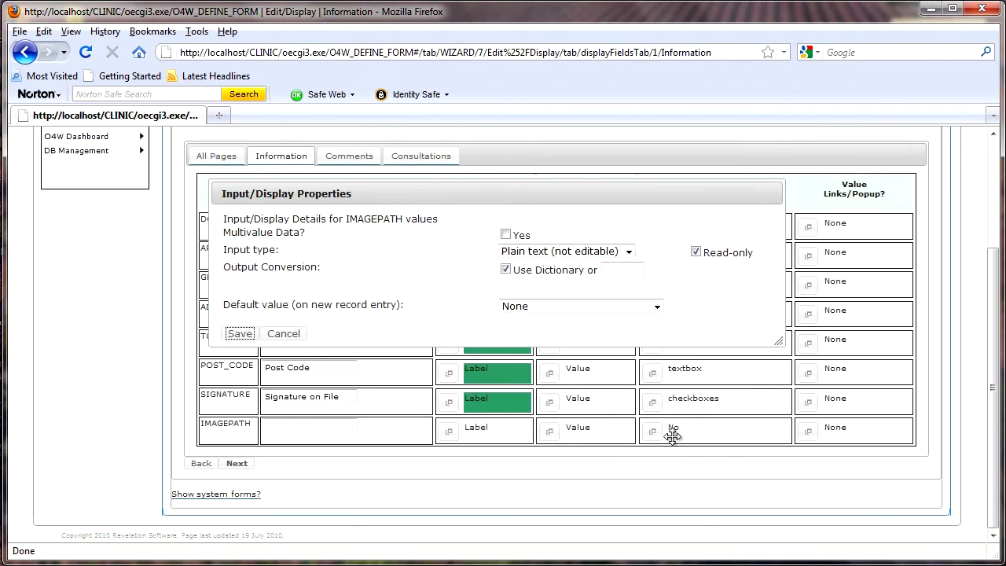
- Set the IMAGEPATH link properties to display an image using the Value is URL option, and save
left_click(808, 434)
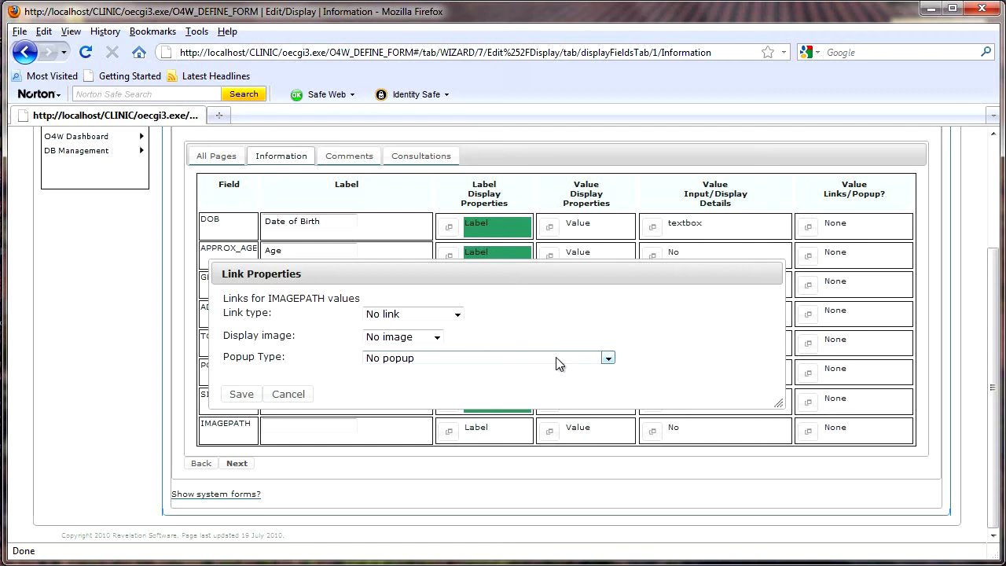
left_click(438, 338)
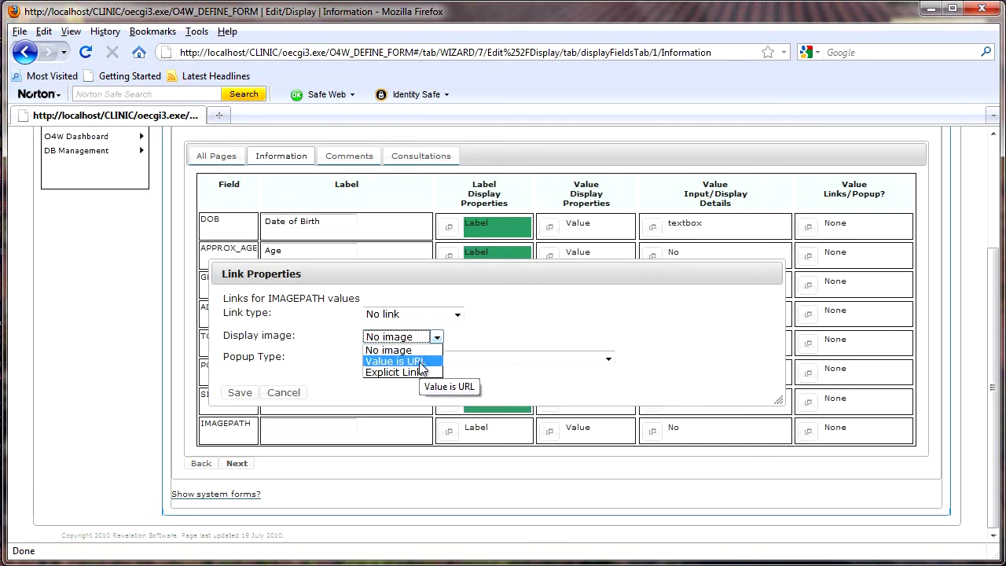
left_click(420, 363)
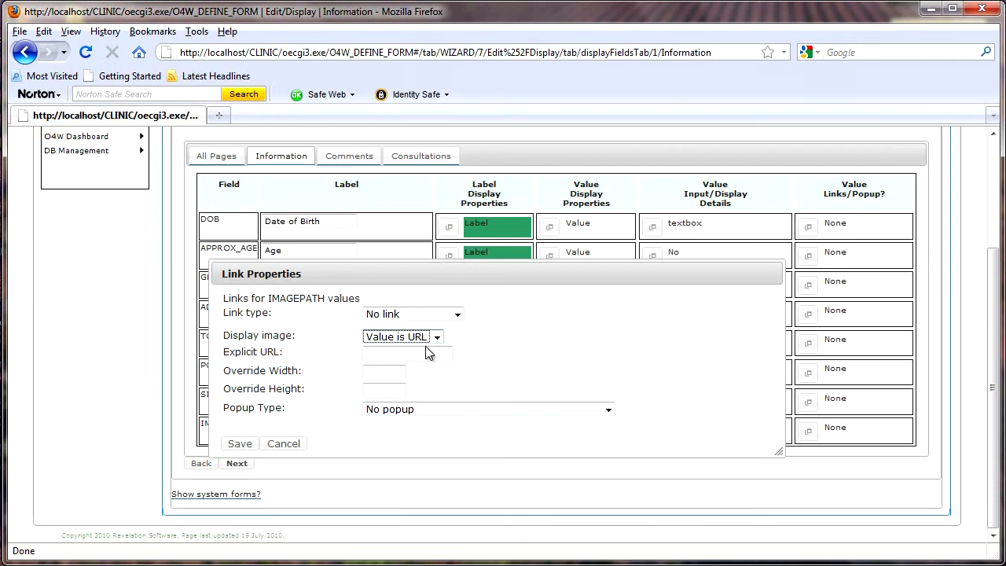
left_click(240, 445)
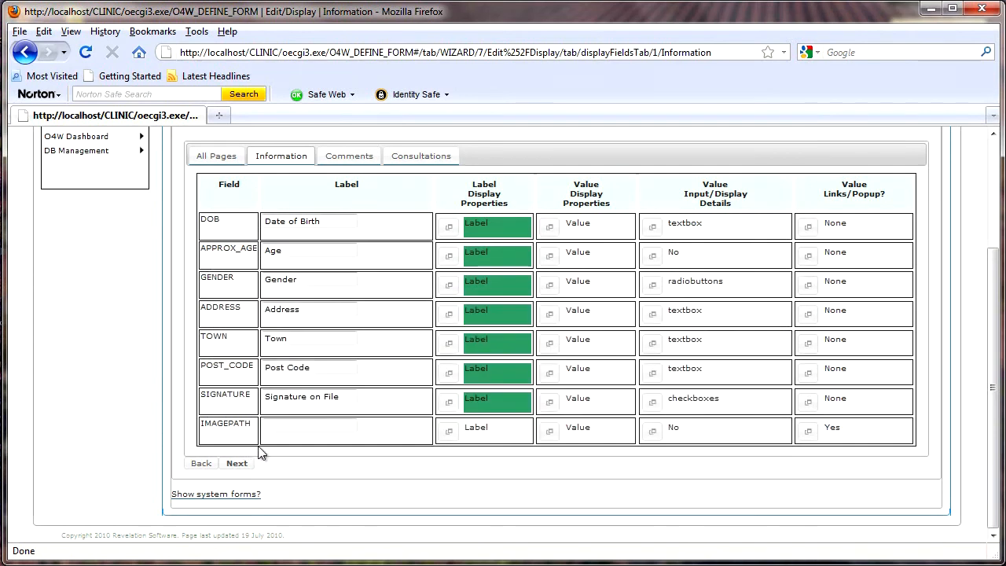
- Set the textarea width of the COMMENTS values on the Comments page to 100 characters, and save
left_click(348, 154)
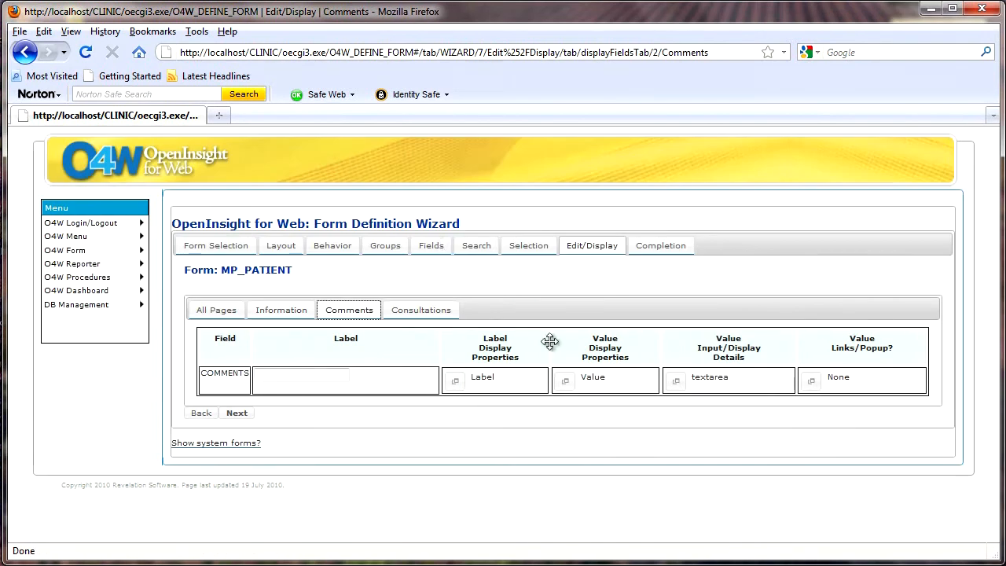
left_click(676, 382)
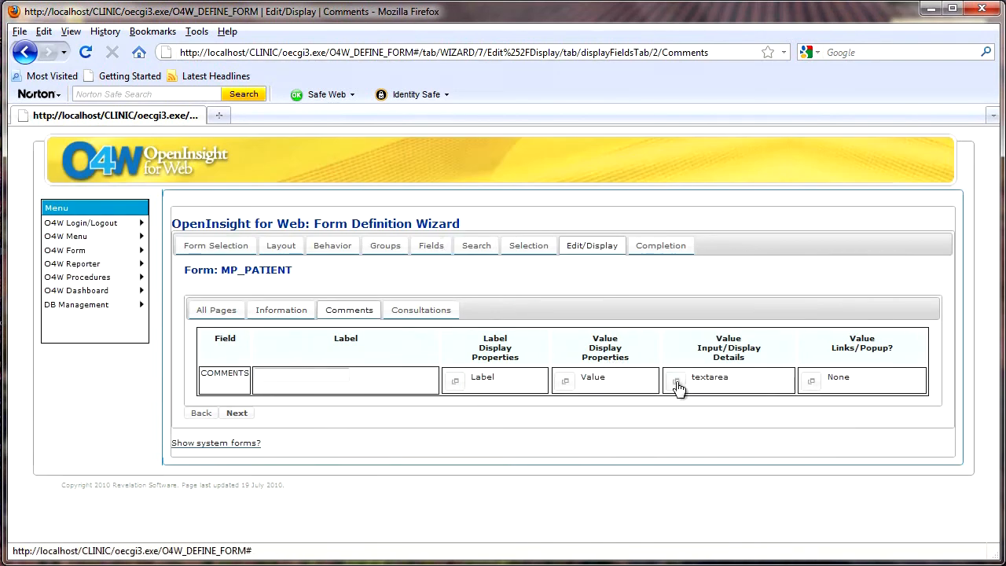
double_click(532, 408)
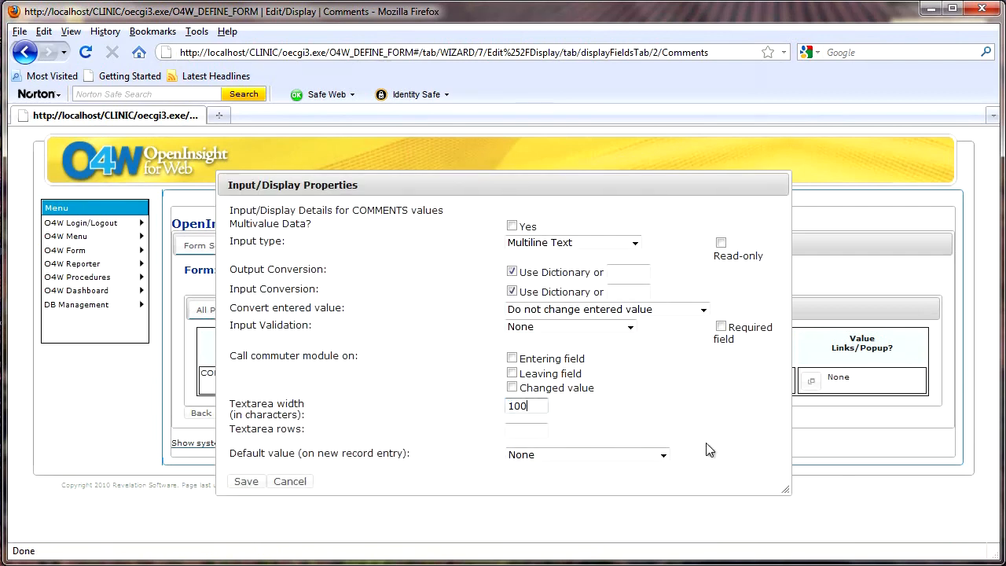
type("100")
left_click(244, 483)
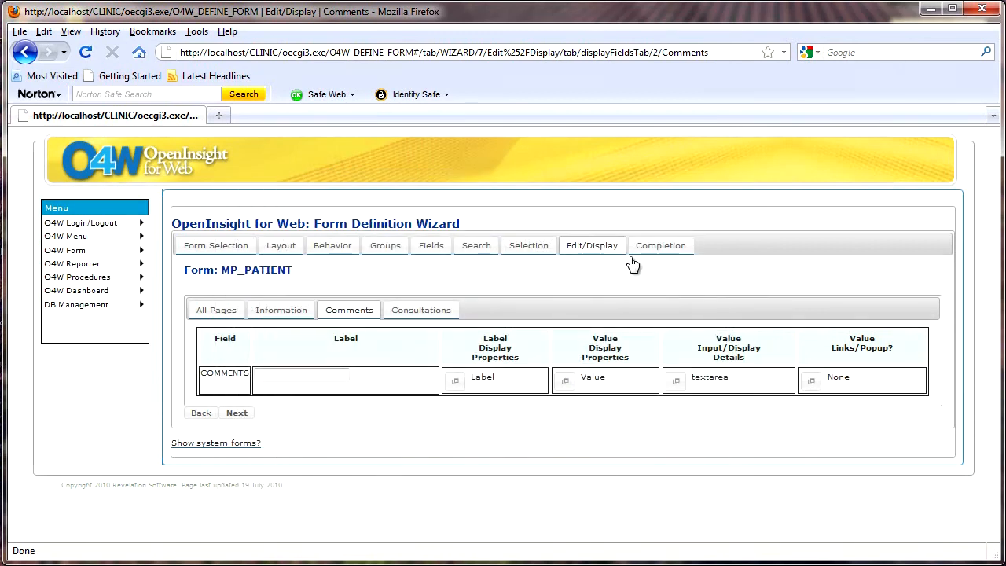
- Save the completed MP_PATIENT form definition without rebuilding its commuter module, and run the form
left_click(667, 249)
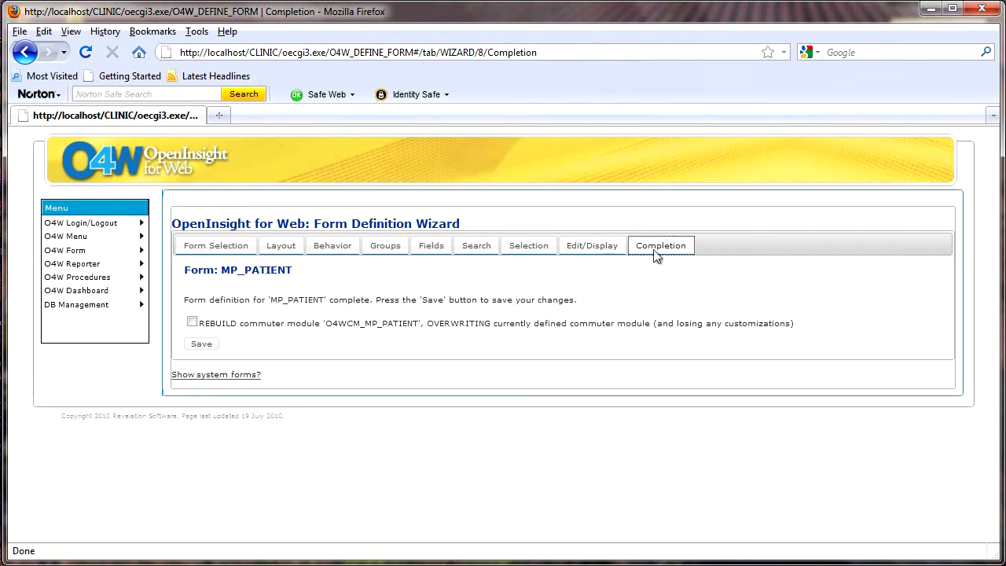
left_click(201, 346)
left_click(218, 328)
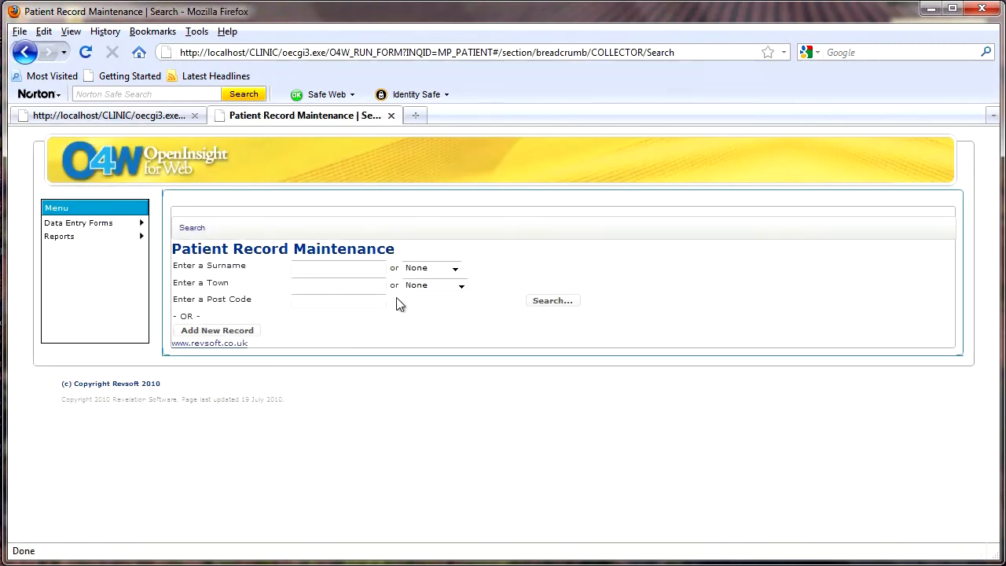
- Search for the same patient by listed surname and examine the address and signature layout on the displayed record
left_click(454, 268)
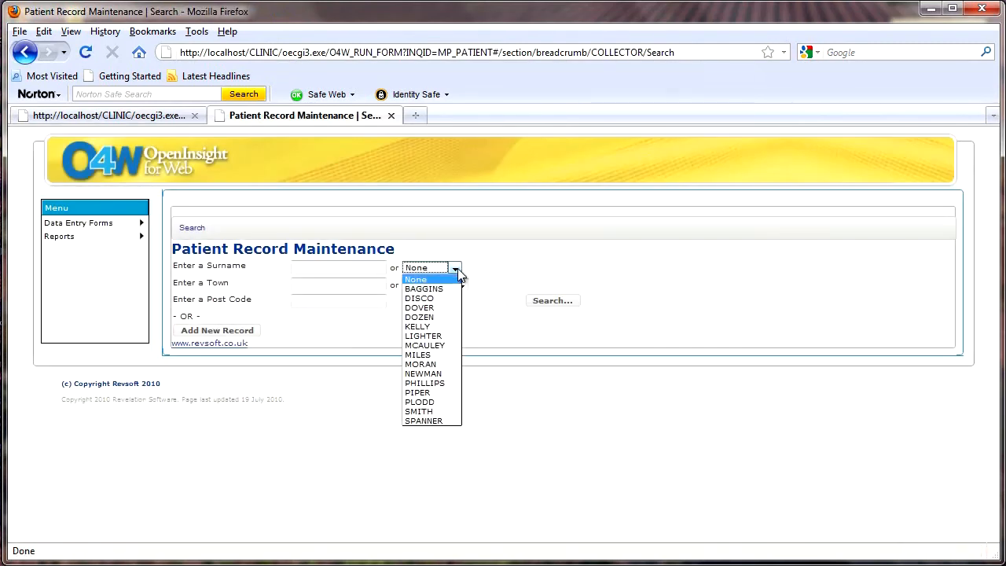
left_click(436, 365)
left_click(544, 304)
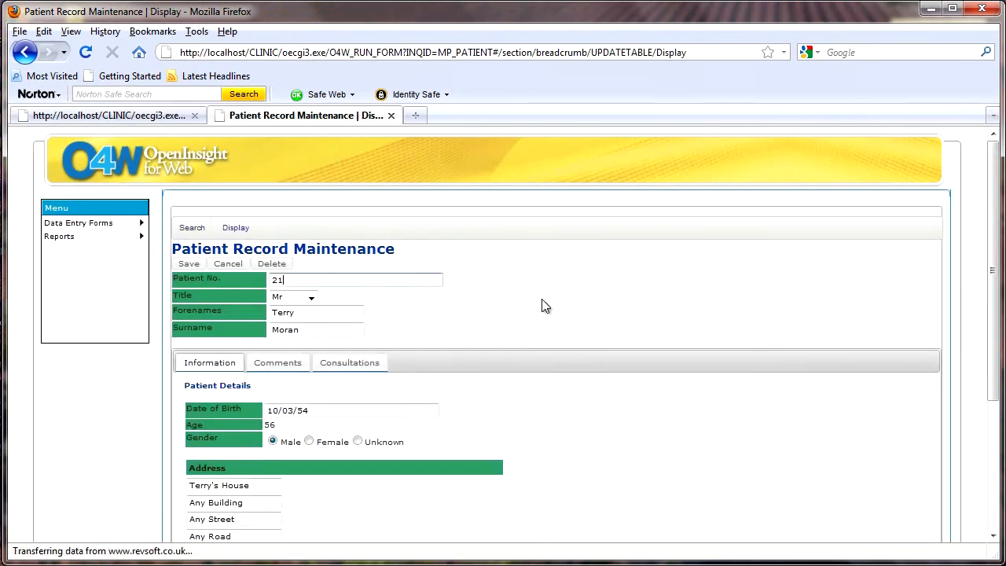
scroll(440, 331, "down", 1)
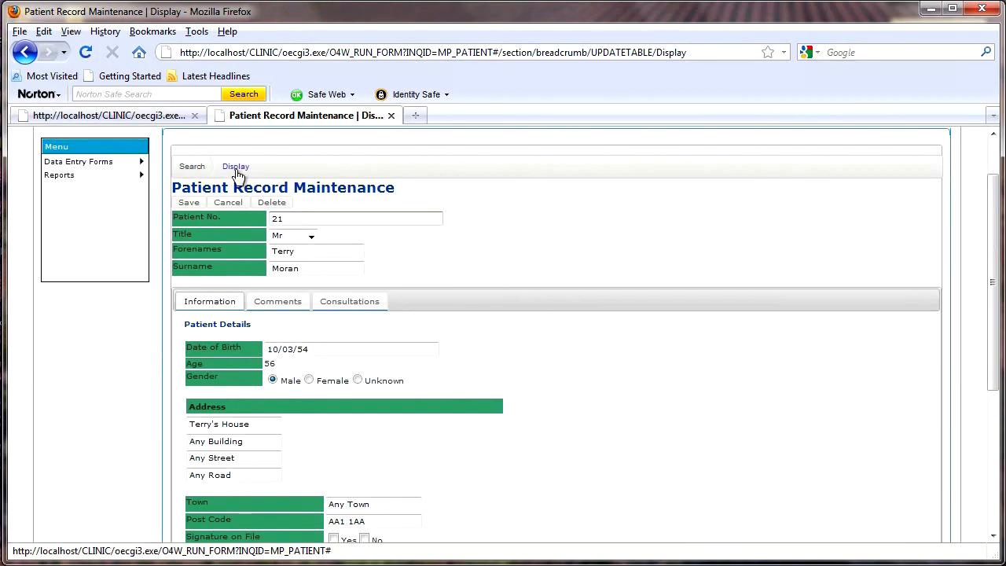
- Repeat the patient search and check the choices in the record's Title list, keeping Mr
left_click(193, 169)
left_click(547, 302)
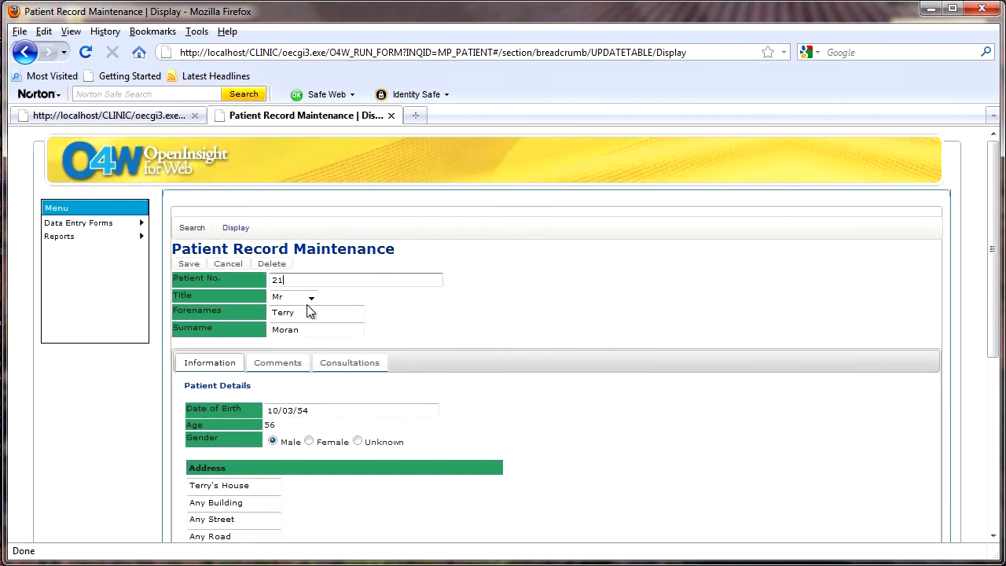
left_click(310, 298)
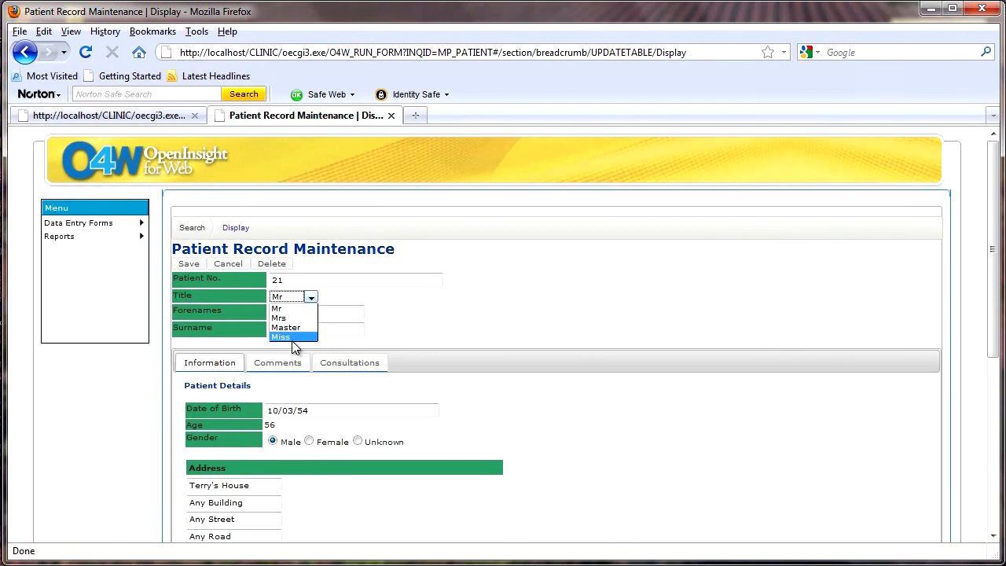
left_click(286, 309)
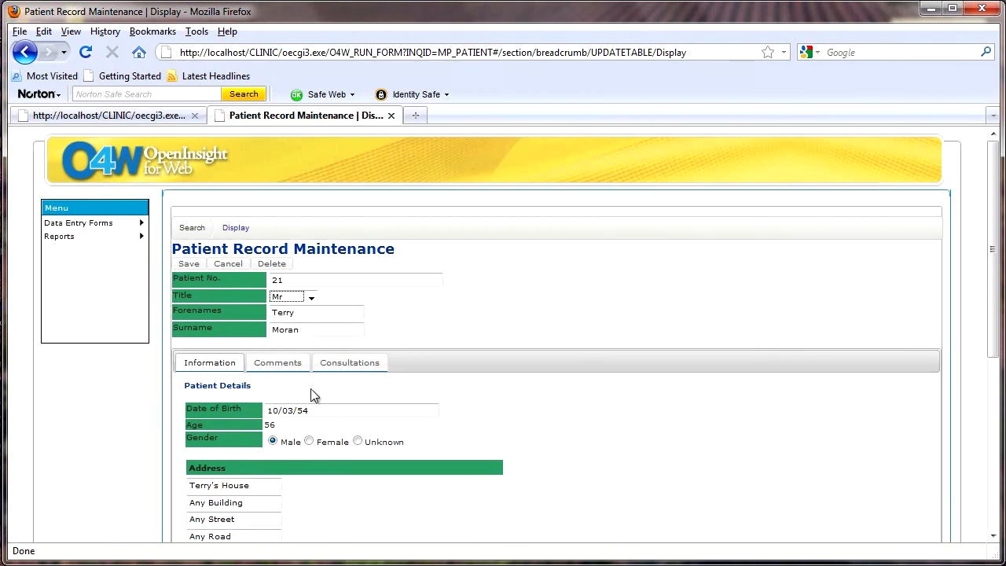
- Mark Signature on File as Yes in the patient record and examine the patient picture
scroll(464, 430, "down", 1)
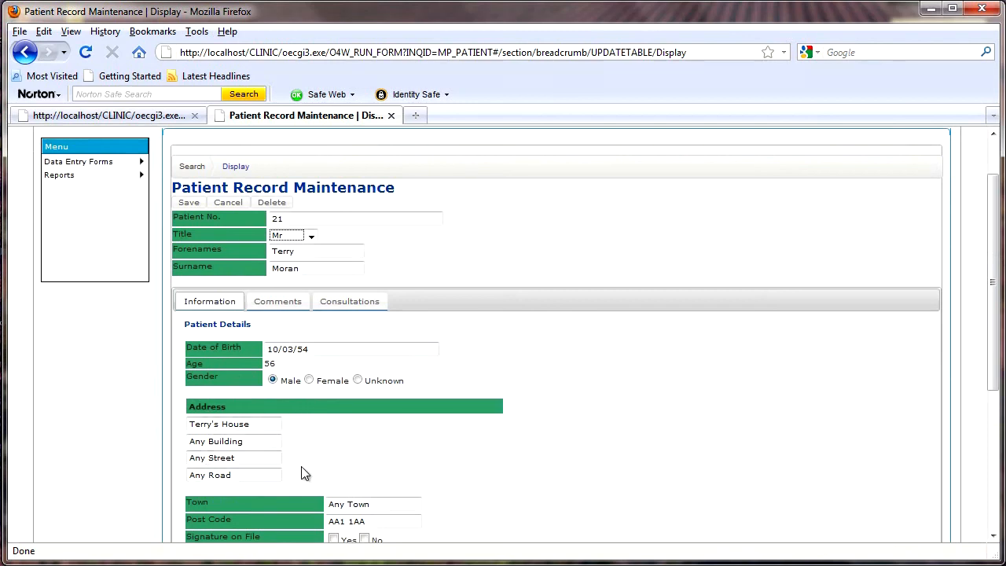
scroll(304, 473, "down", 1)
scroll(278, 412, "down", 1)
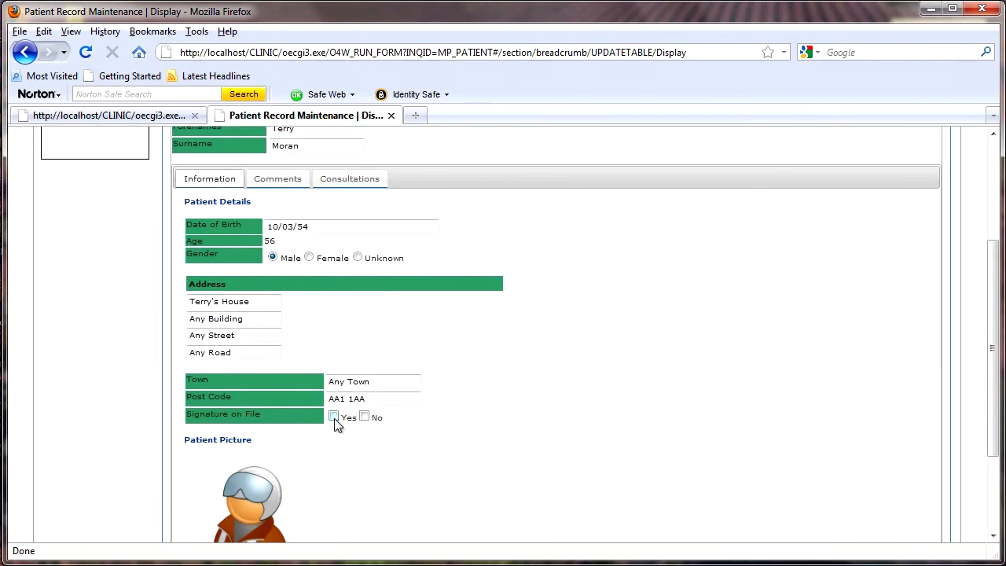
scroll(378, 437, "down", 1)
left_click(333, 355)
scroll(369, 428, "down", 1)
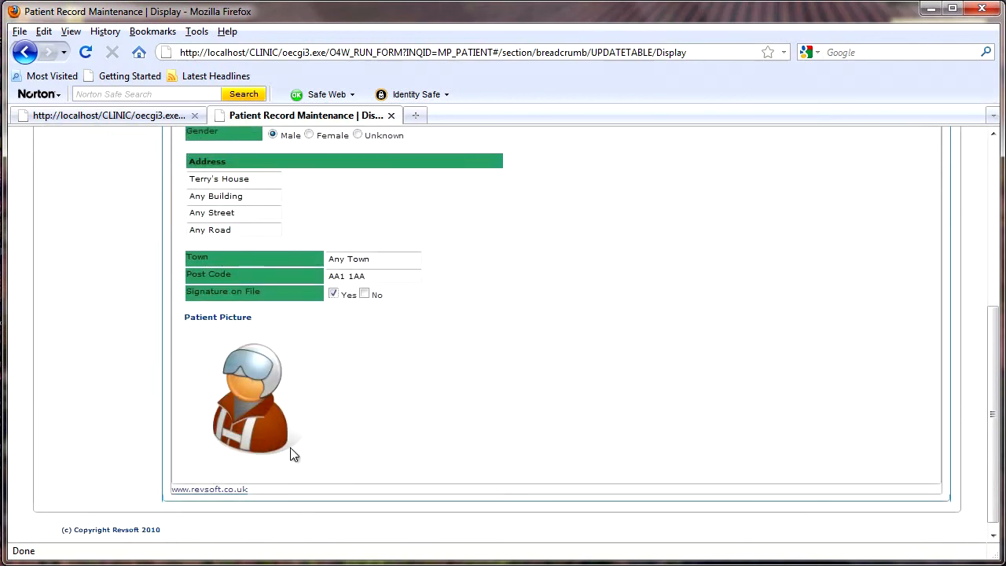
scroll(410, 424, "up", 4)
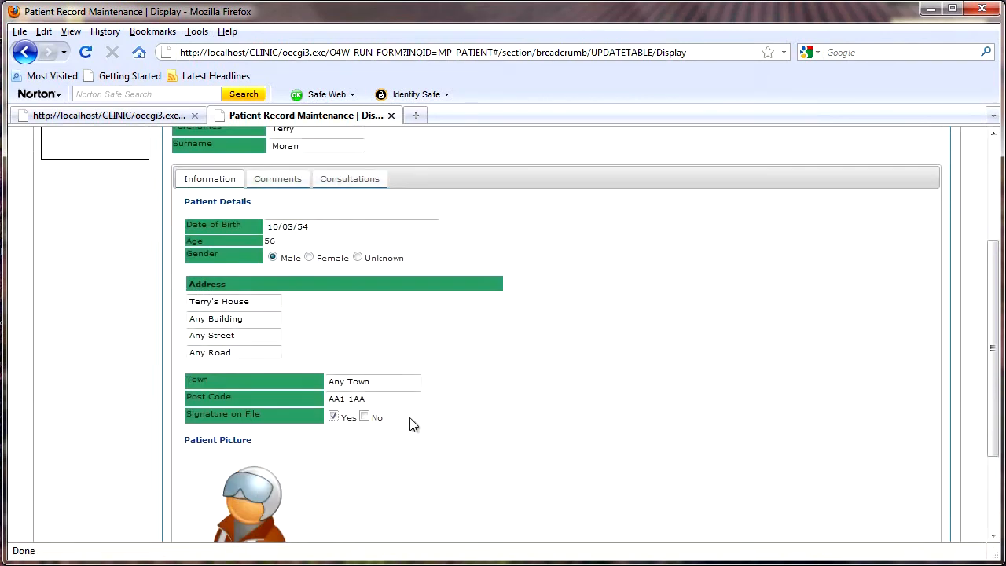
- Review the patient's Comments and Consultations pages, including the Add and Delete buttons above the consultations table
left_click(259, 243)
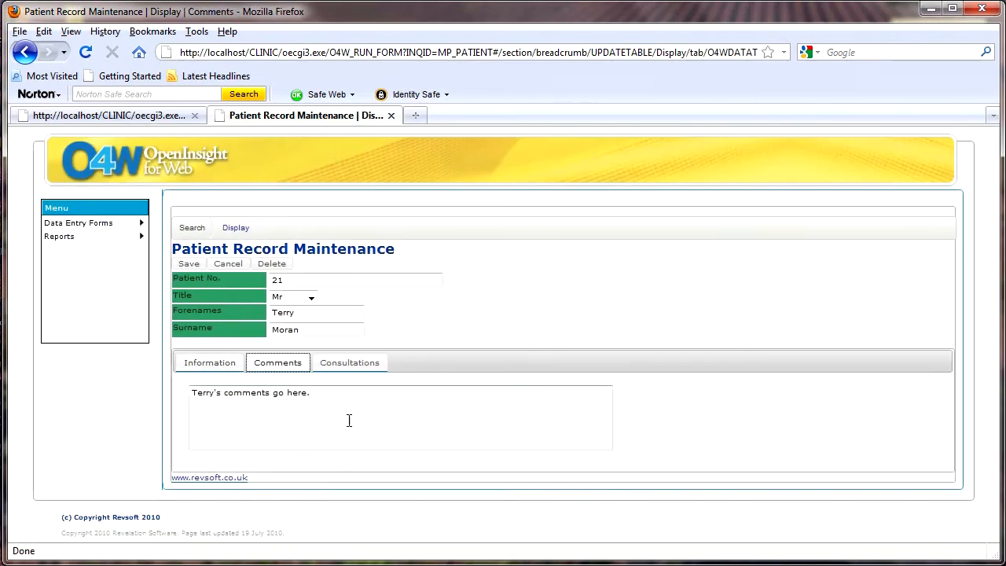
left_click(351, 363)
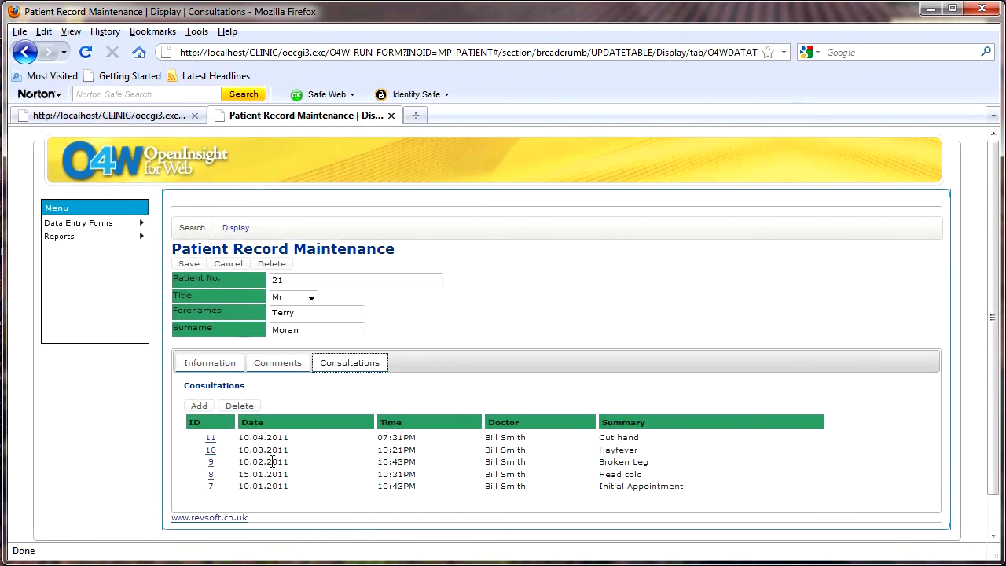
left_click(391, 117)
left_click(534, 331)
- Return to the Form Definition Wizard and set the Consultations association's Add Button and Del Button options to None
left_click(114, 116)
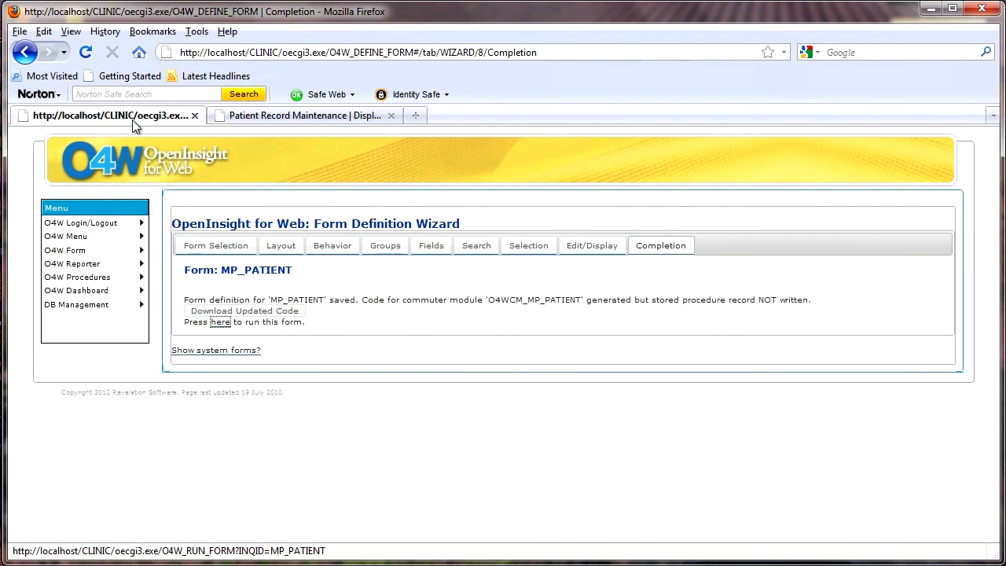
left_click(385, 245)
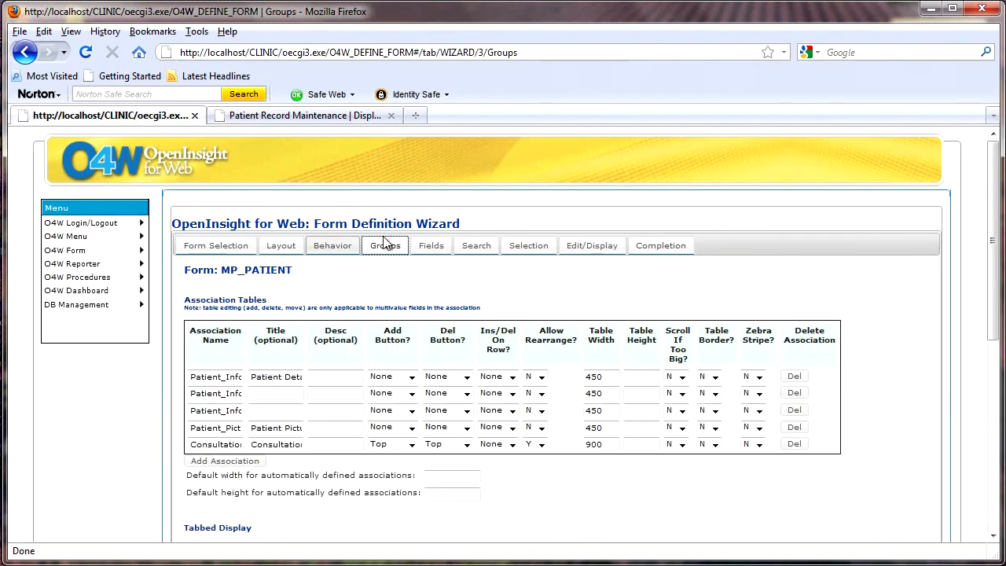
left_click(411, 446)
left_click(393, 456)
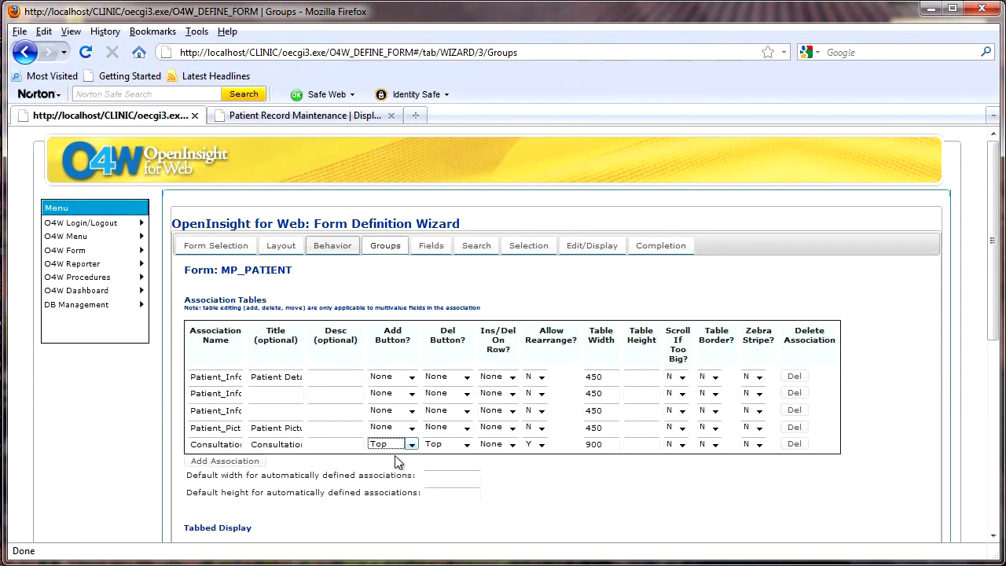
left_click(467, 445)
left_click(448, 461)
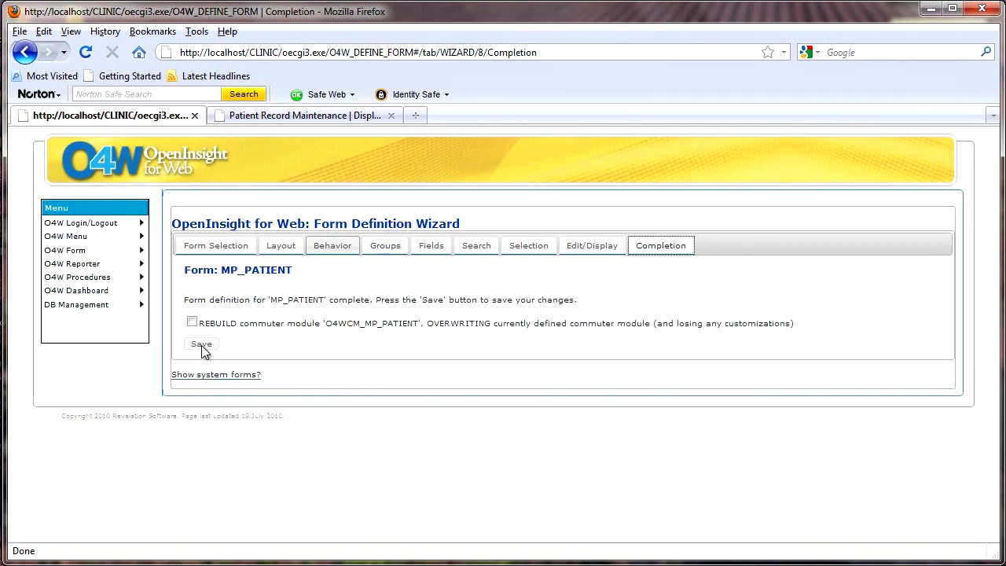
- Save the MP_PATIENT form definition without rebuilding its commuter module, and run the form again
left_click(202, 346)
left_click(219, 321)
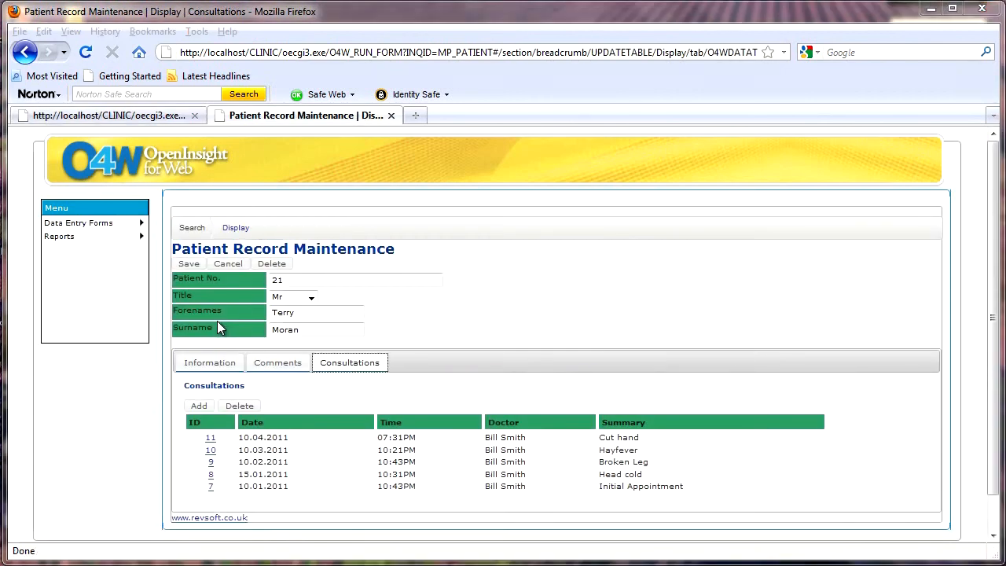
left_click(476, 332)
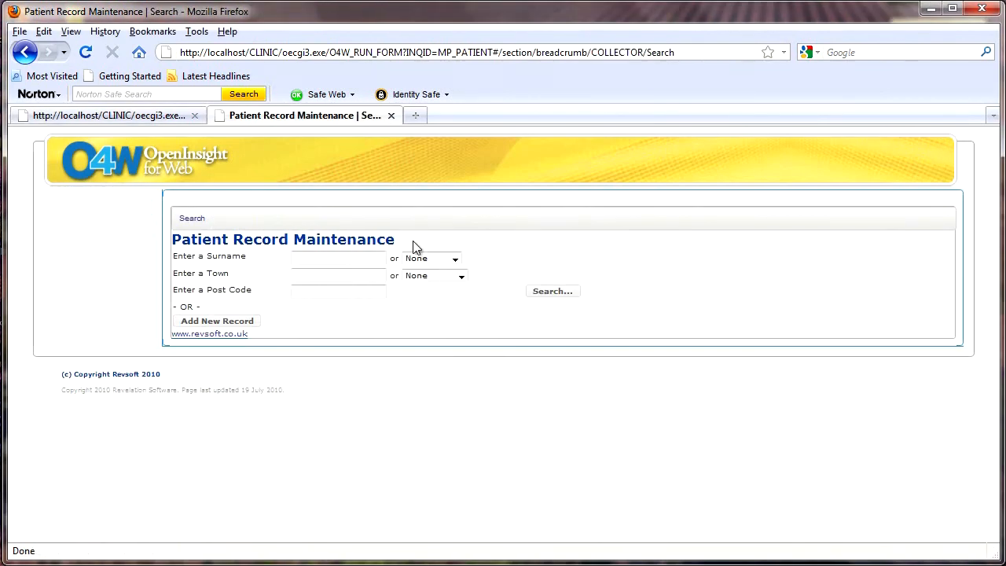
- Search for the patient by listed surname and examine the details and picture on the Information page
left_click(456, 261)
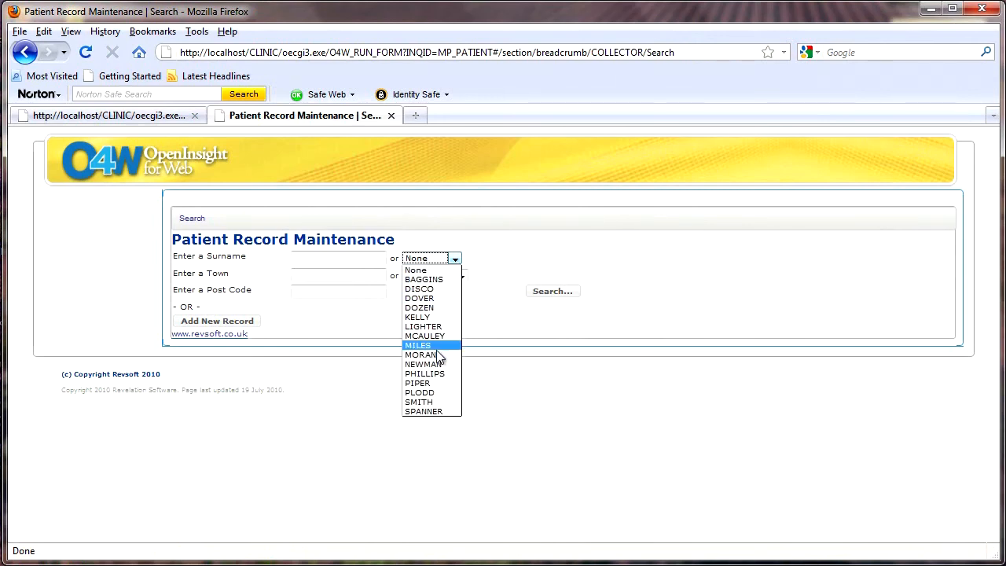
left_click(435, 356)
left_click(554, 291)
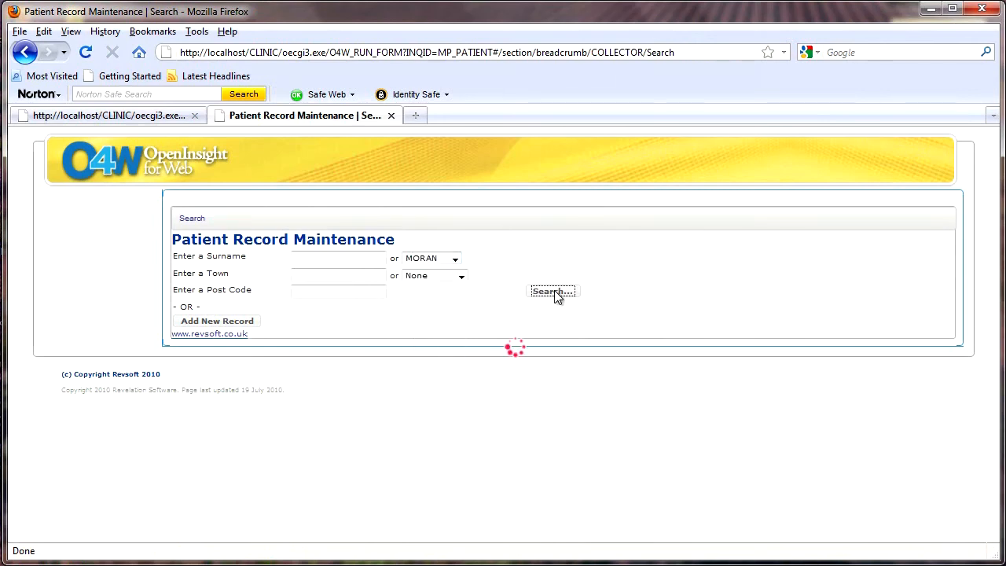
scroll(574, 363, "down", 2)
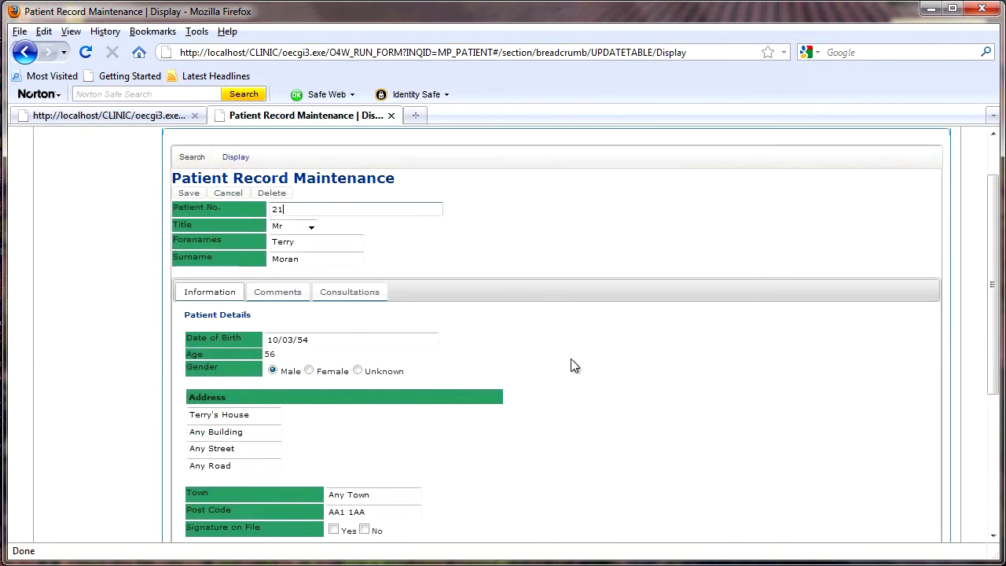
scroll(301, 489, "down", 4)
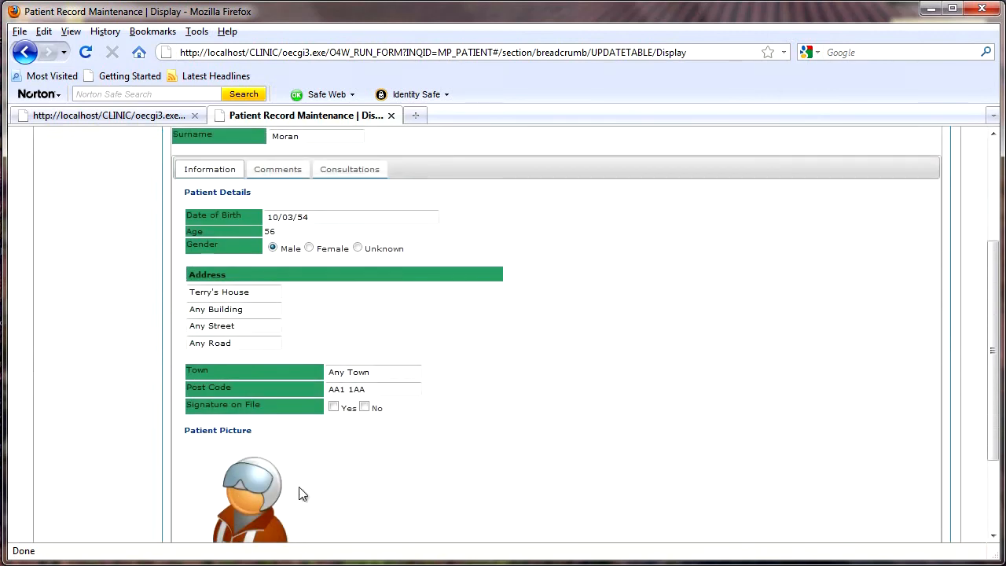
scroll(373, 482, "down", 2)
scroll(365, 471, "up", 4)
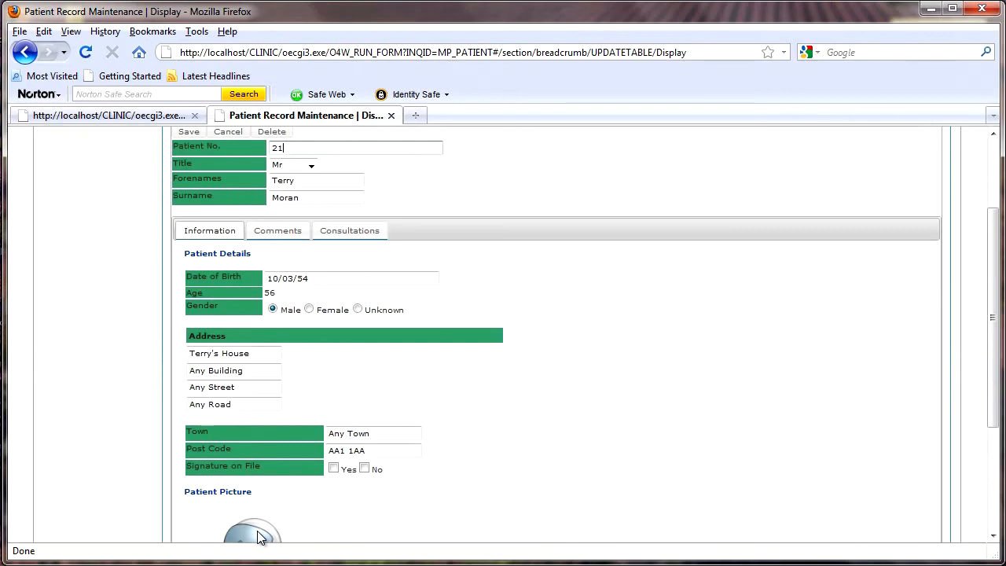
scroll(290, 509, "down", 5)
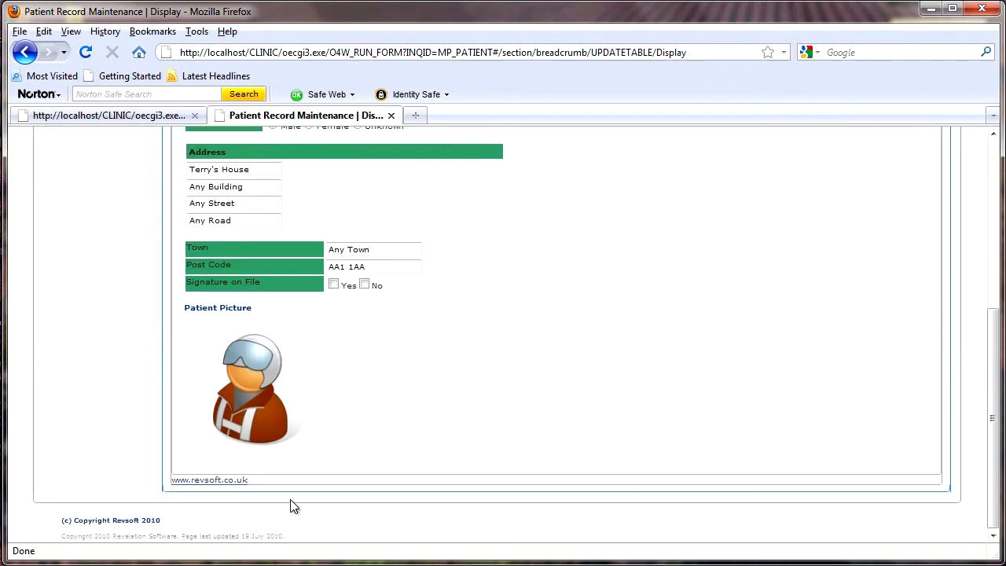
scroll(291, 504, "up", 5)
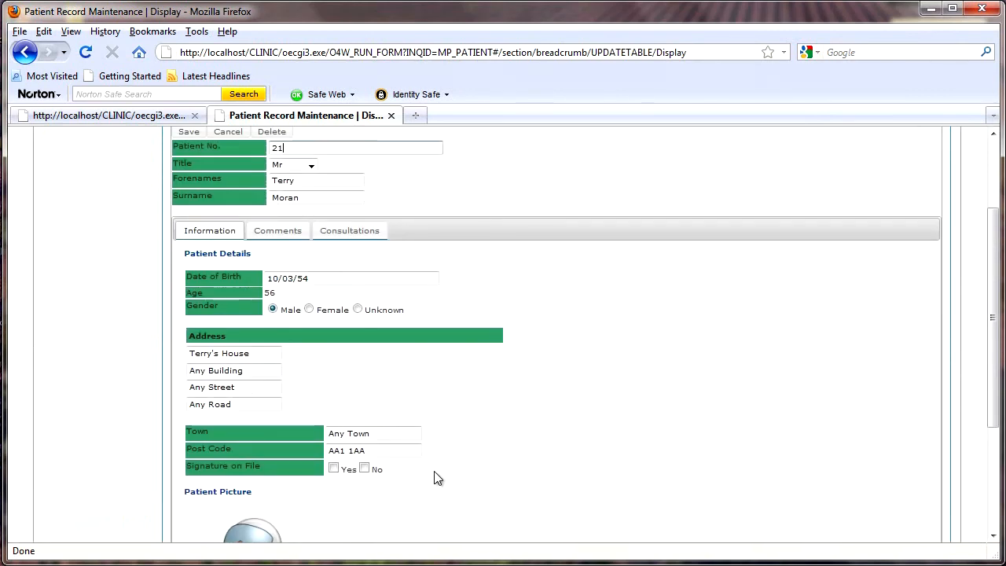
scroll(294, 256, "up", 3)
- Check the Consultations page, open the linked appointment of the first listed consultation and examine its details and notes
left_click(270, 295)
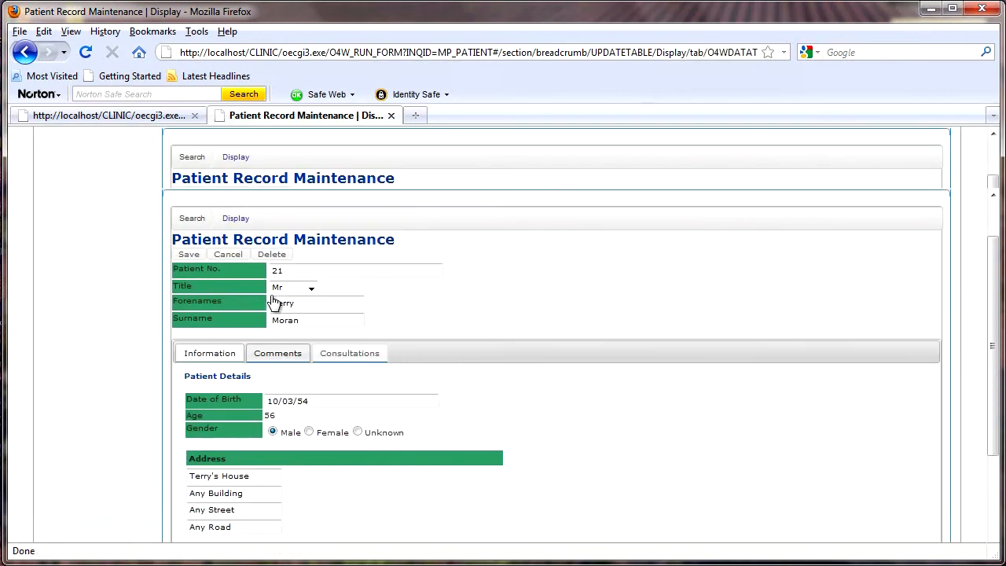
left_click(351, 355)
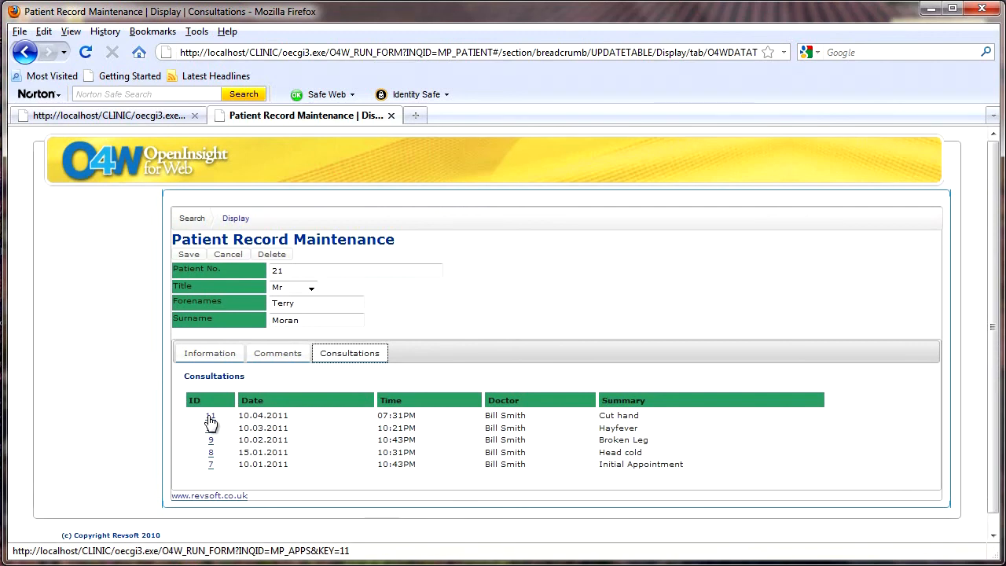
left_click(210, 418)
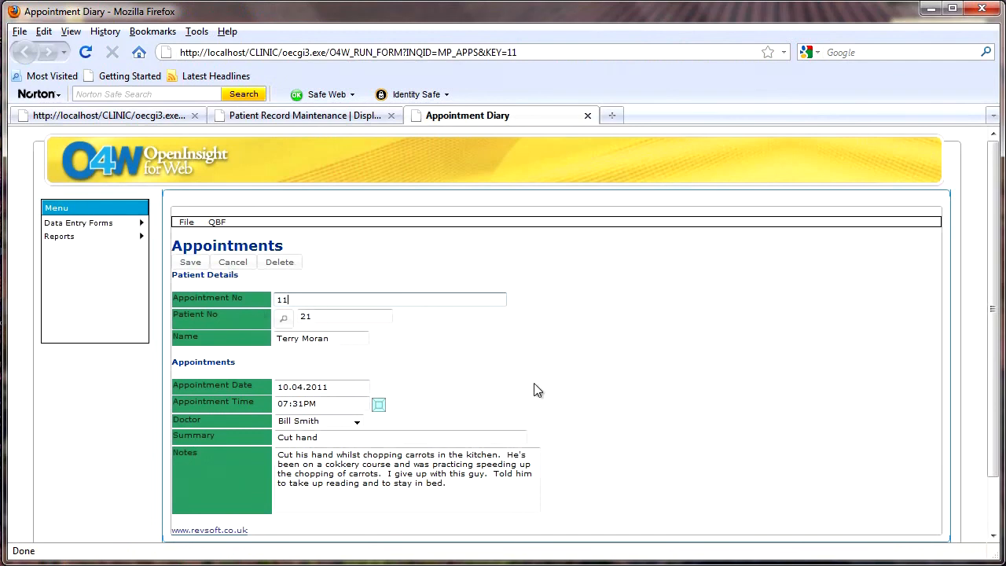
scroll(443, 387, "down", 2)
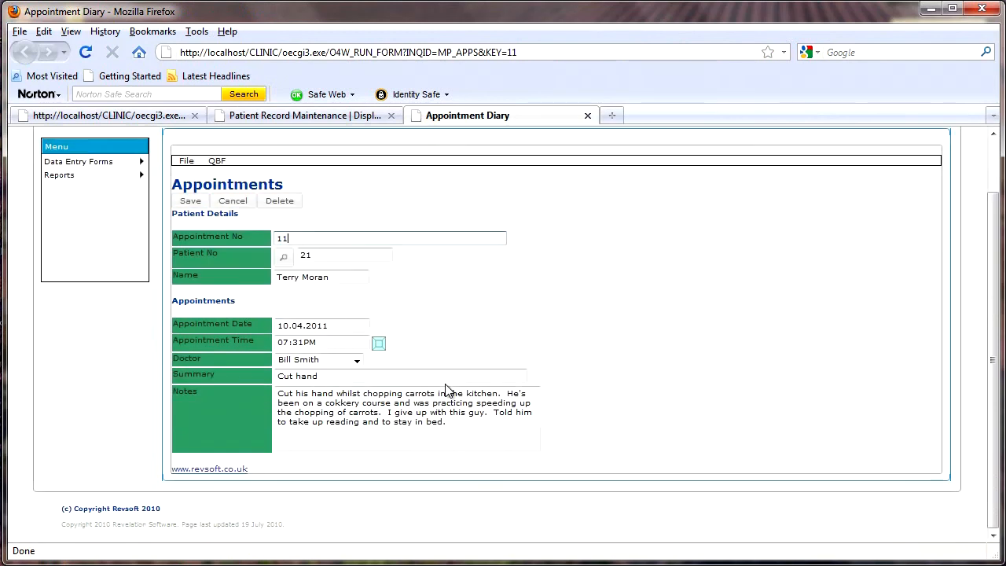
scroll(446, 383, "up", 2)
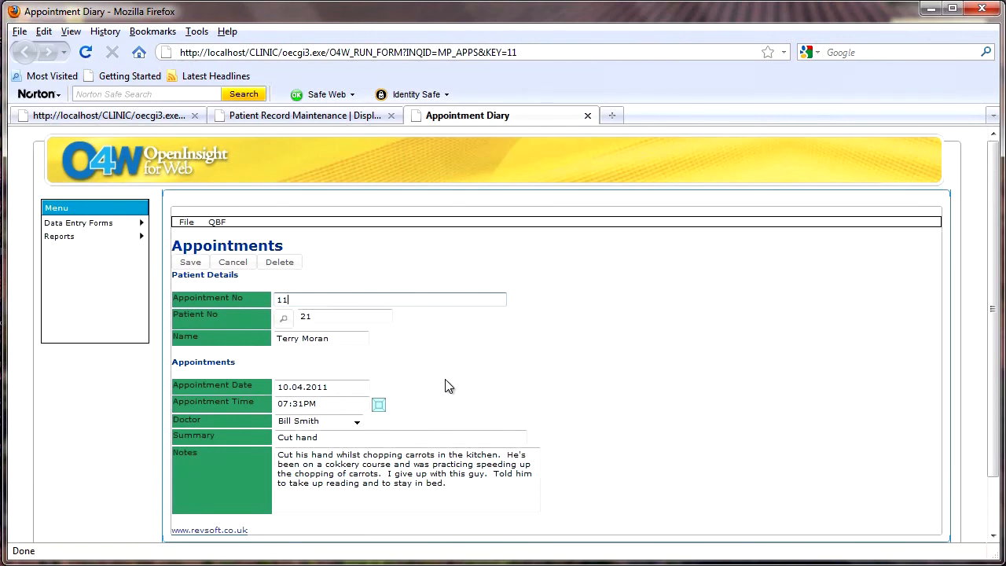
scroll(444, 386, "down", 2)
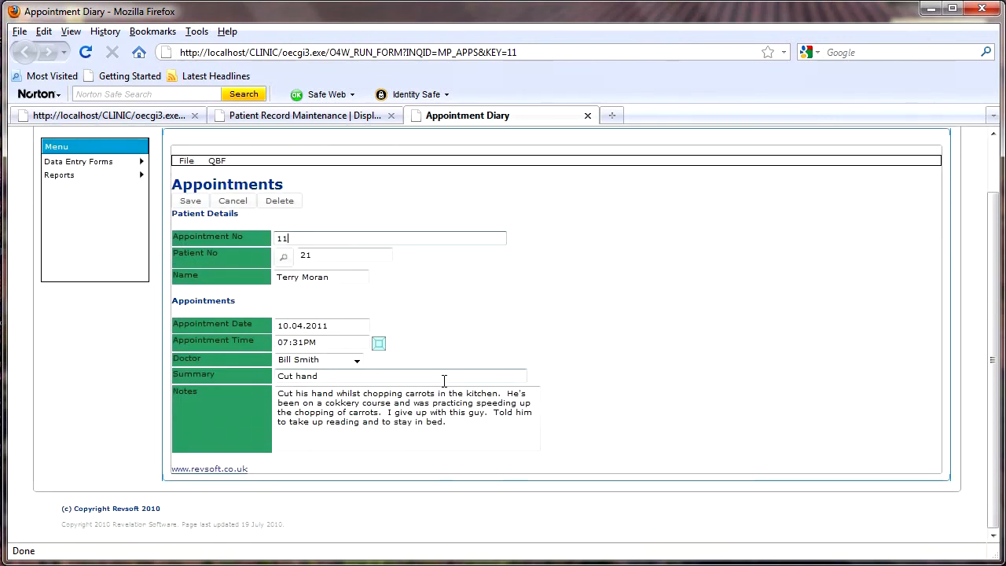
scroll(443, 382, "up", 2)
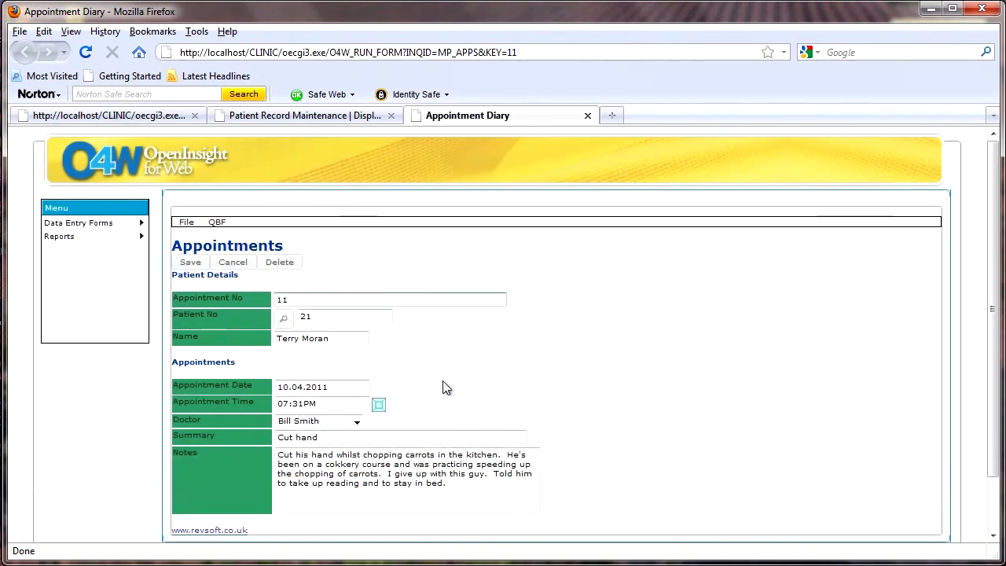